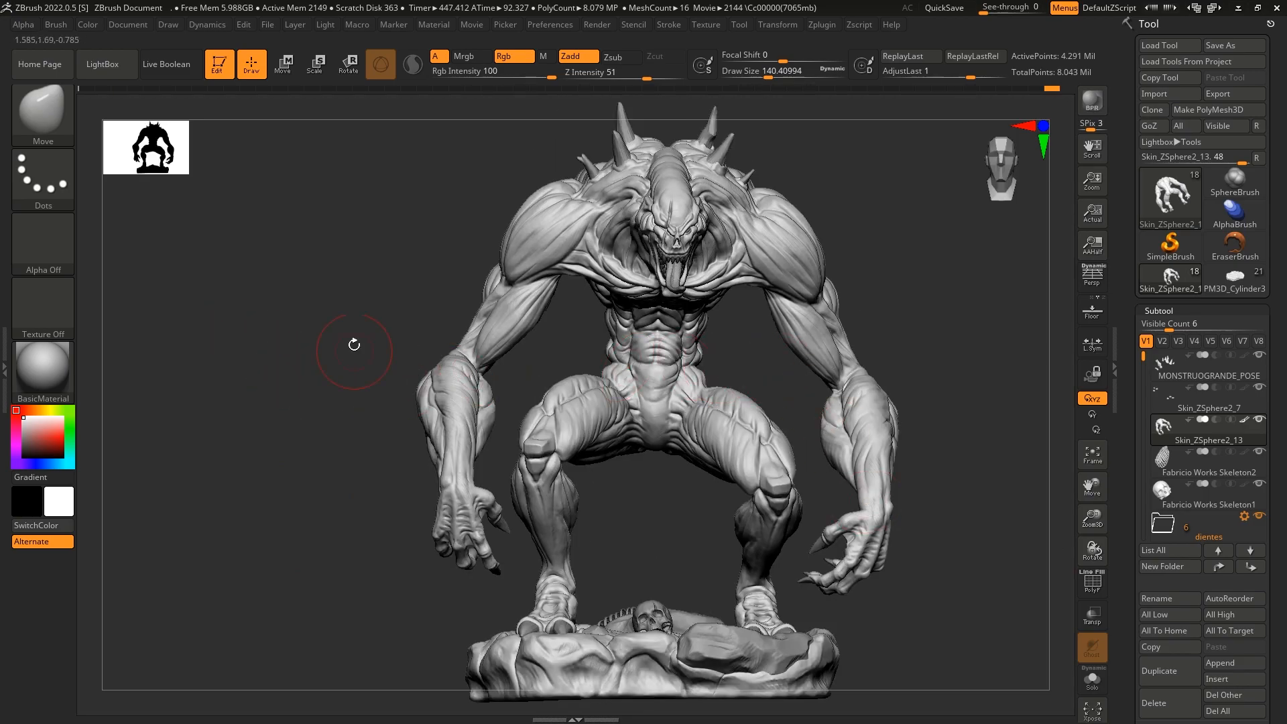
Examine the creature's head, torso and arms from several angles
mouse_move(559, 333)
left_mouse_down("alt")
mouse_move(734, 551)
mouse_move(670, 355)
mouse_move(683, 411)
mouse_move(647, 437)
left_mouse_up("alt")
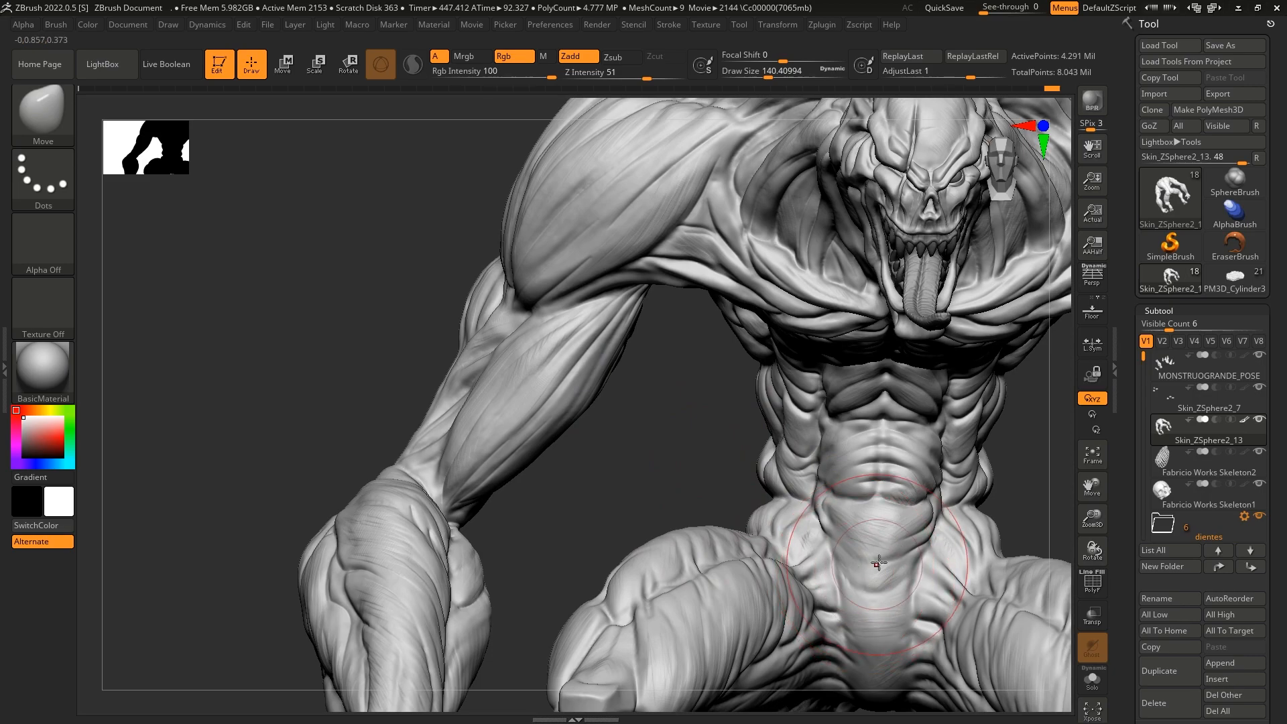
mouse_move(884, 538)
left_mouse_down("shift")
mouse_move(898, 620)
mouse_move(878, 646)
mouse_move(883, 546)
left_mouse_up("shift")
mouse_move(581, 515)
left_mouse_down("alt")
mouse_move(572, 423)
mouse_move(515, 428)
left_mouse_up("alt")
left_click_drag(612, 529, 672, 523, "shift")
mouse_move(606, 408)
left_mouse_down("alt")
mouse_move(624, 517)
mouse_move(721, 514)
mouse_move(634, 527)
mouse_move(660, 526)
left_mouse_up("alt")
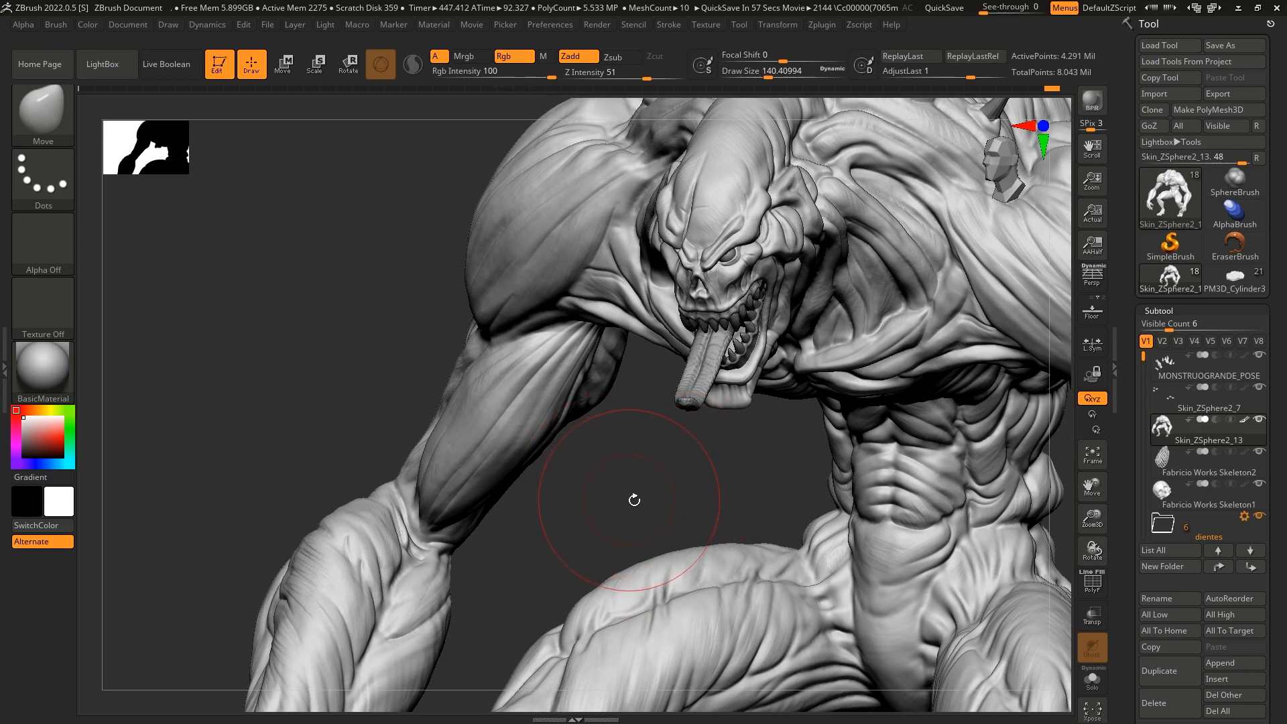
mouse_move(623, 494)
left_mouse_down()
mouse_move(610, 516)
mouse_move(661, 501)
mouse_move(647, 526)
mouse_move(670, 514)
mouse_move(672, 533)
left_mouse_up()
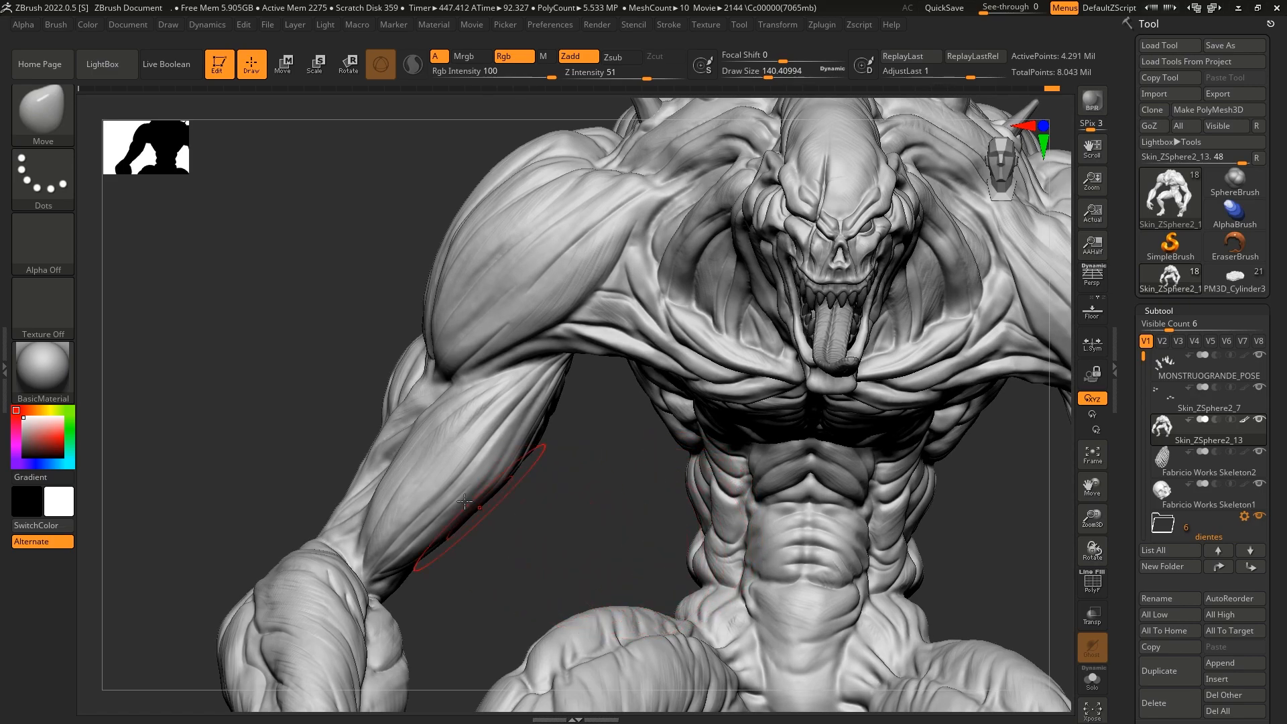
Select the Standard brush and load Alpha 20 as its alpha
key("b")
key("s")
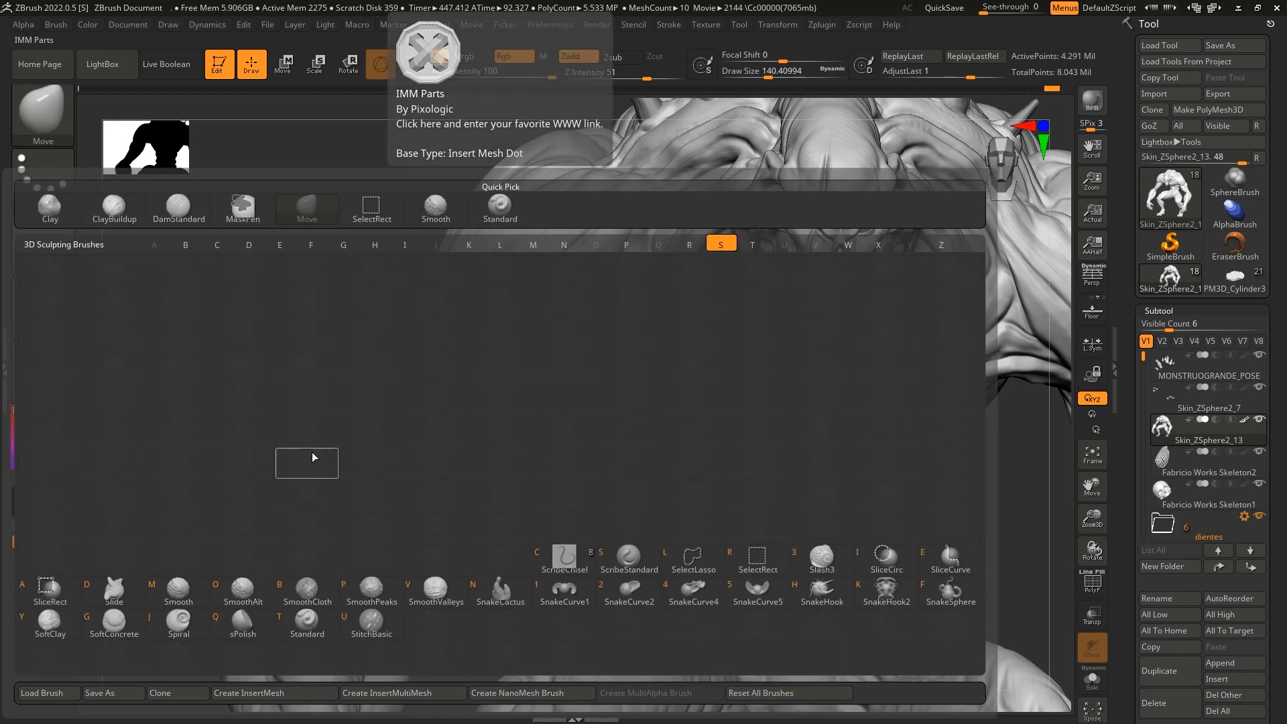
key("t")
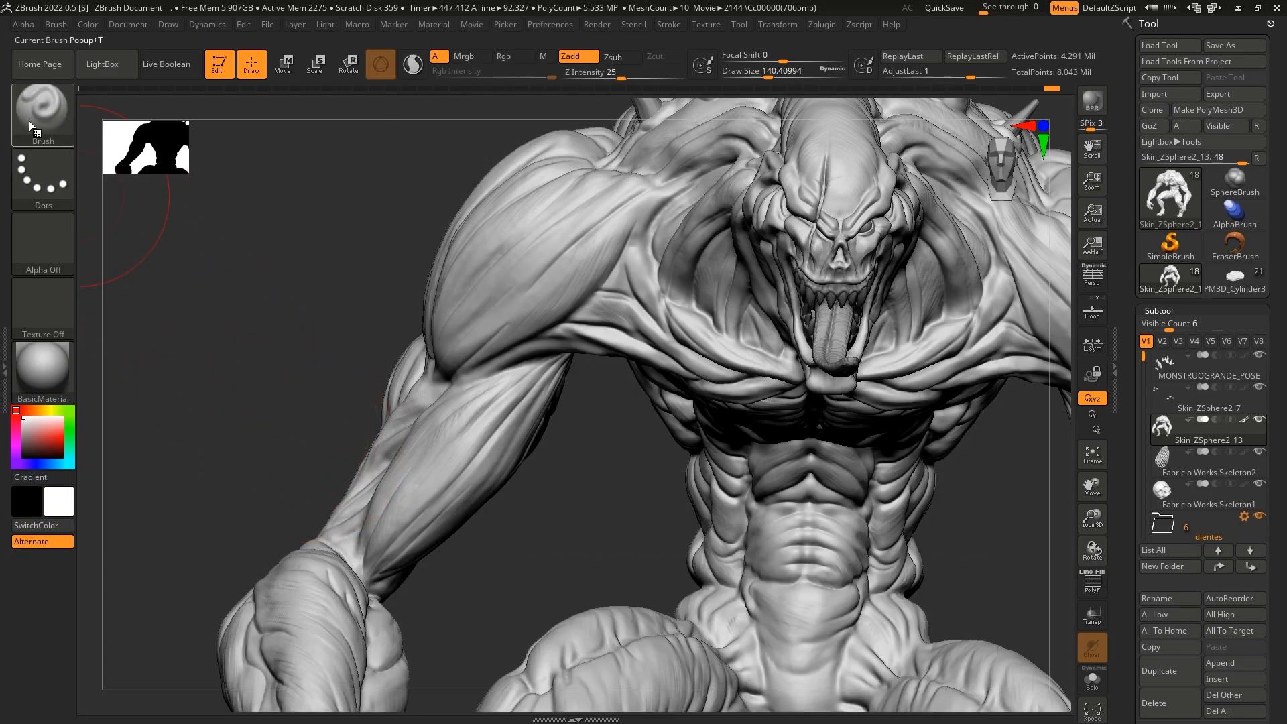
left_click(42, 243)
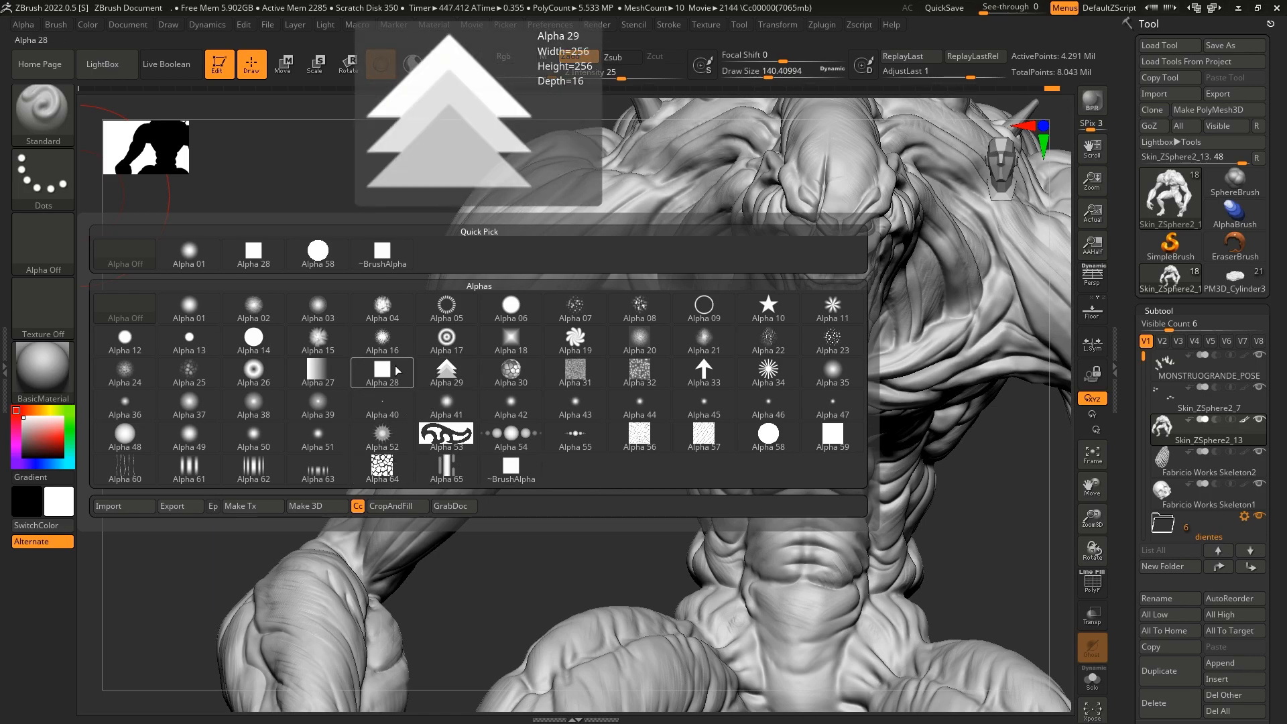
left_click(640, 341)
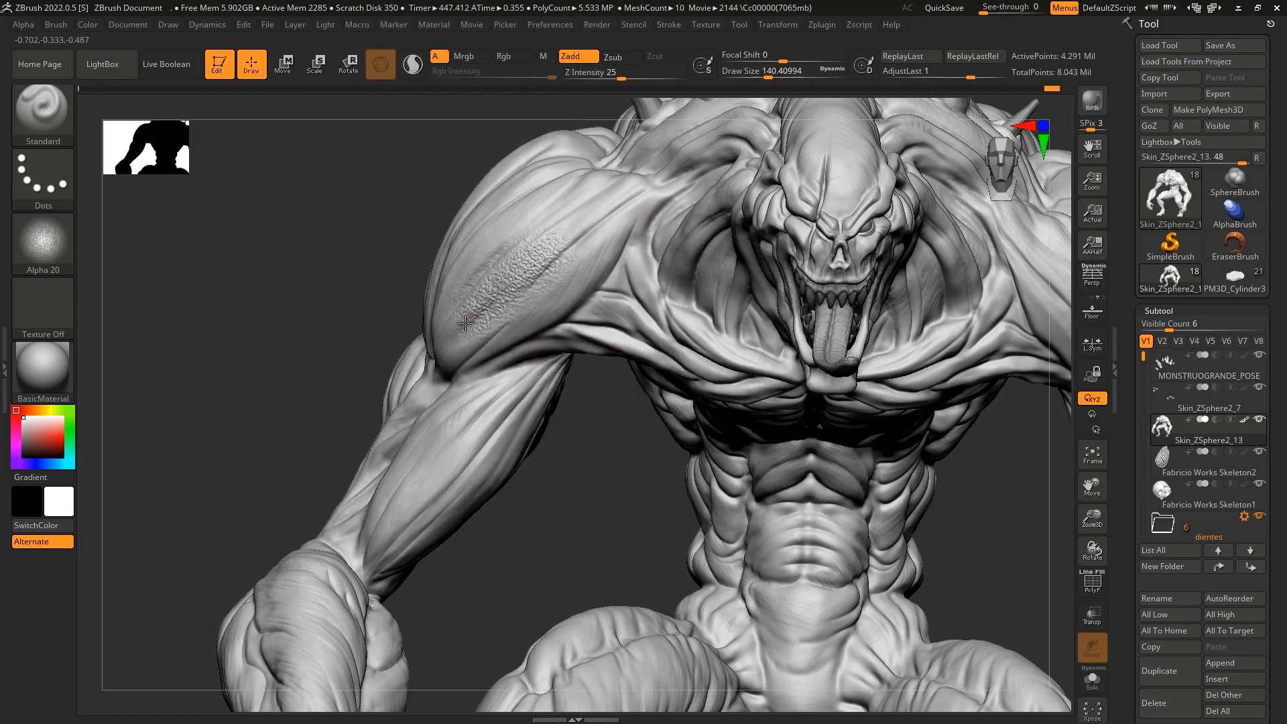
Test Alpha 20 texture strokes on the creature's shoulder muscle, and undo them
left_click_drag(336, 310, 362, 308)
mouse_move(275, 252)
left_mouse_down("alt")
mouse_move(463, 360)
mouse_move(467, 385)
left_mouse_up("alt")
left_click_drag(354, 308, 352, 309)
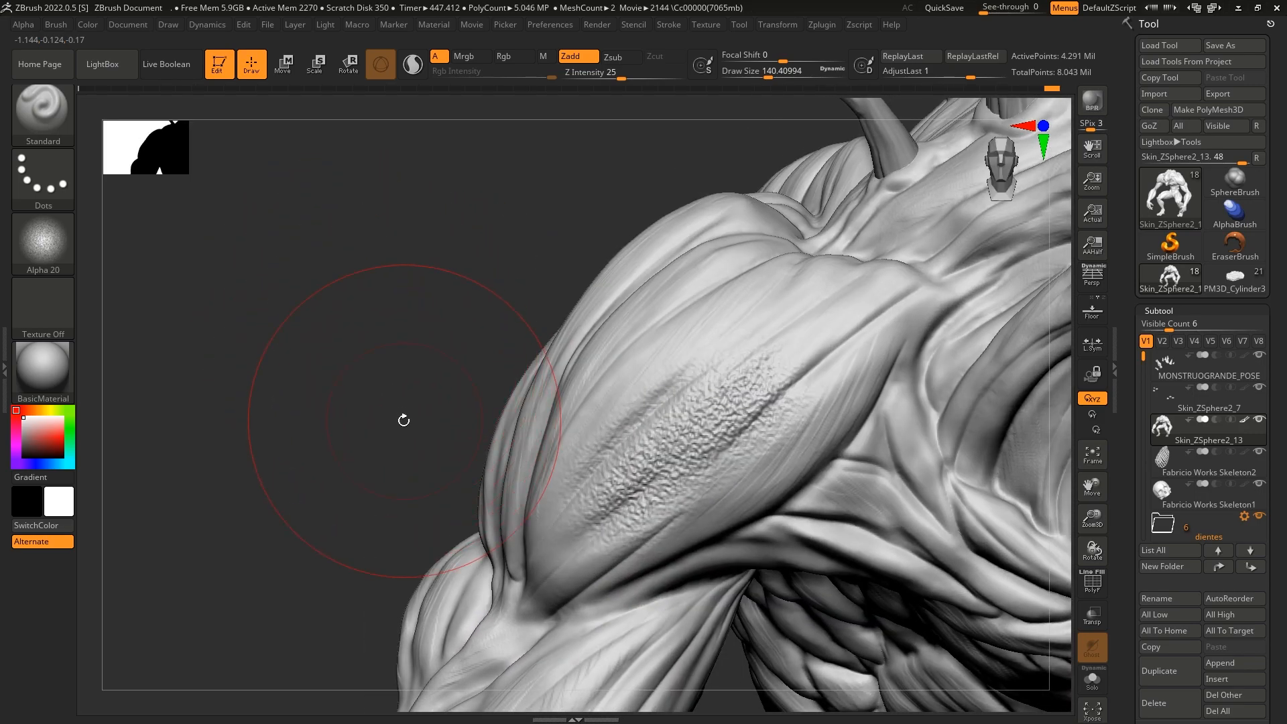
key("ctrl+z")
left_click_drag(582, 516, 802, 325)
mouse_move(525, 308)
left_mouse_down()
mouse_move(374, 385)
mouse_move(354, 357)
left_mouse_up()
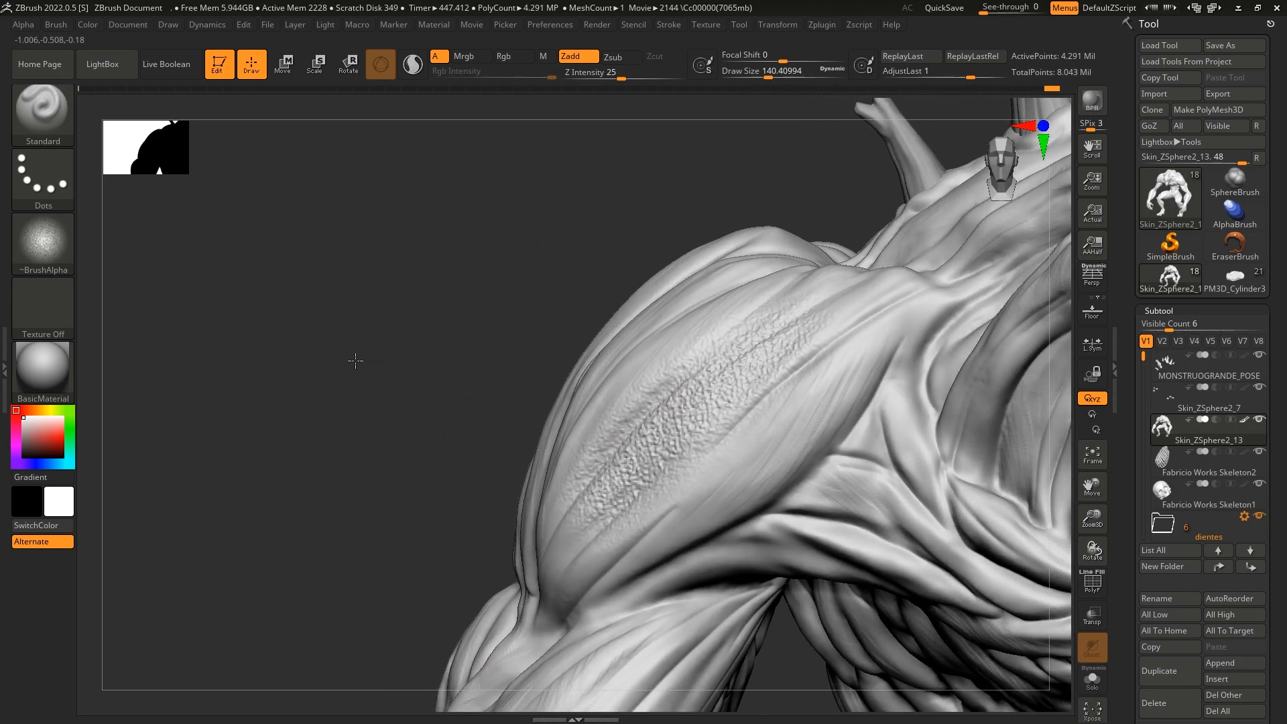
key("ctrl+z")
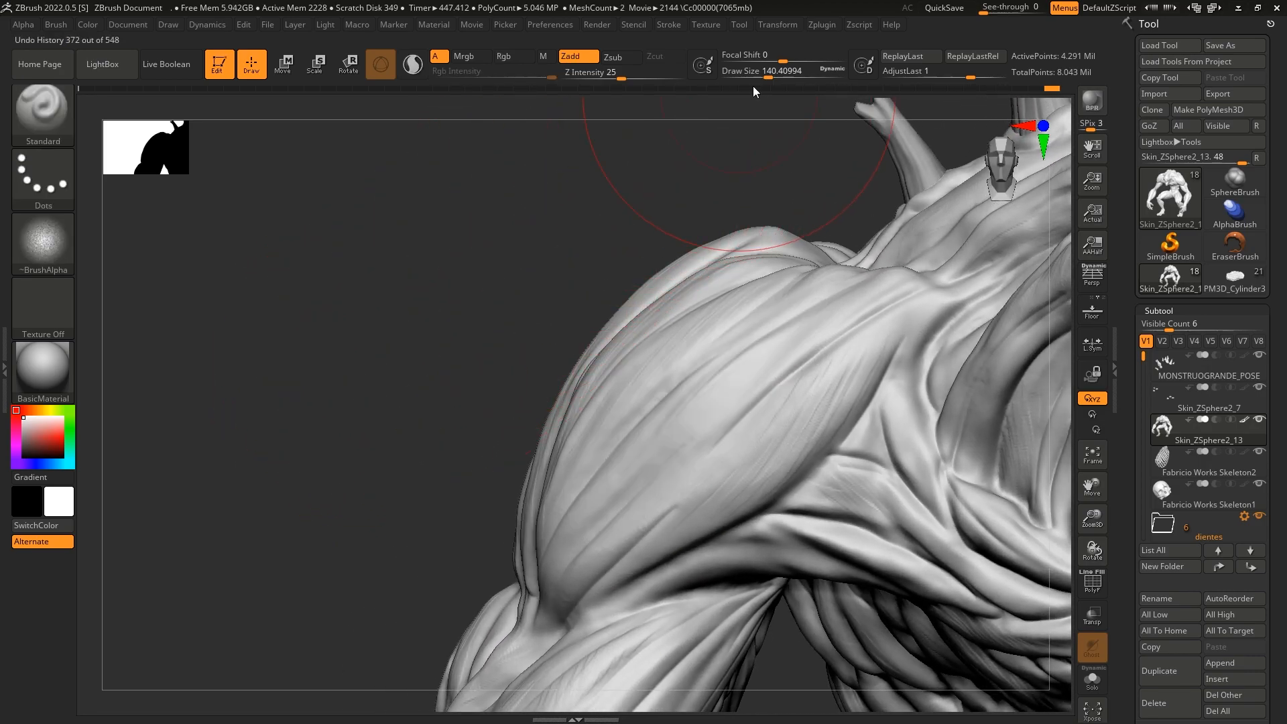
Set the brush's Z Intensity to 13 and subdivide the creature mesh once
mouse_move(585, 75)
left_mouse_down()
mouse_move(574, 104)
mouse_move(605, 79)
left_mouse_up()
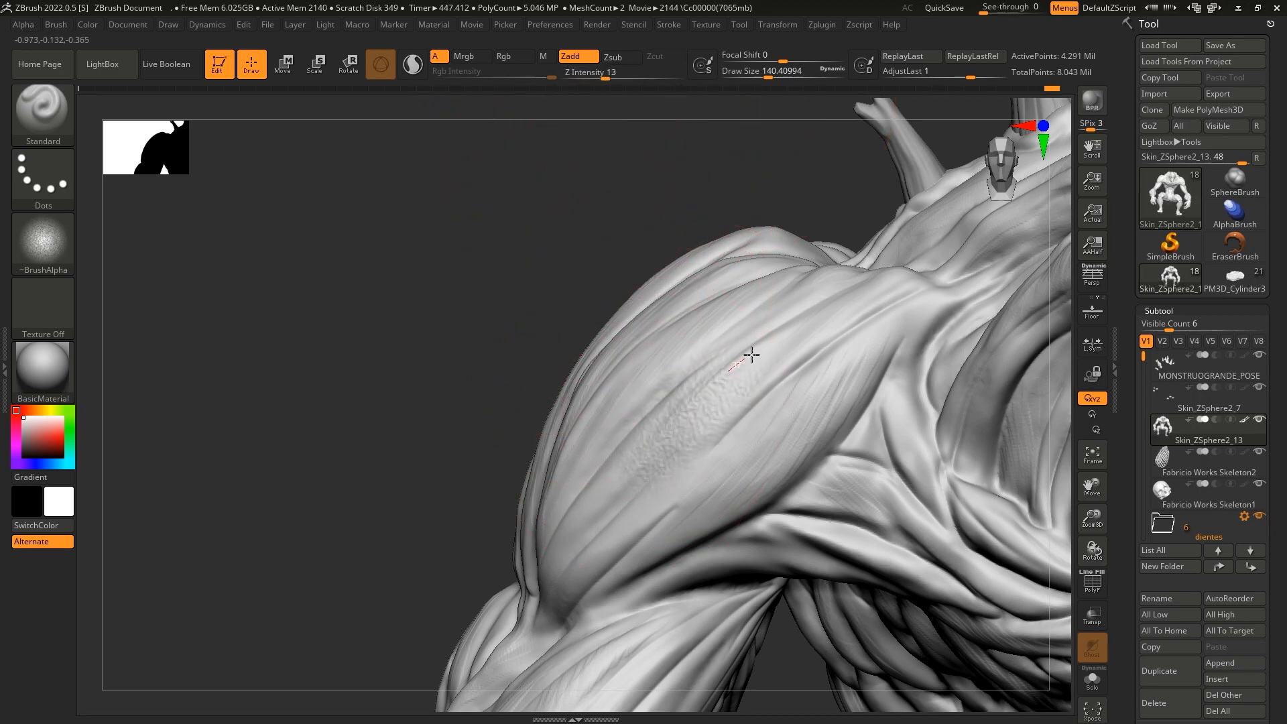
mouse_move(403, 416)
left_mouse_down()
mouse_move(402, 402)
mouse_move(437, 405)
mouse_move(440, 425)
mouse_move(422, 433)
mouse_move(405, 396)
mouse_move(434, 436)
left_mouse_up()
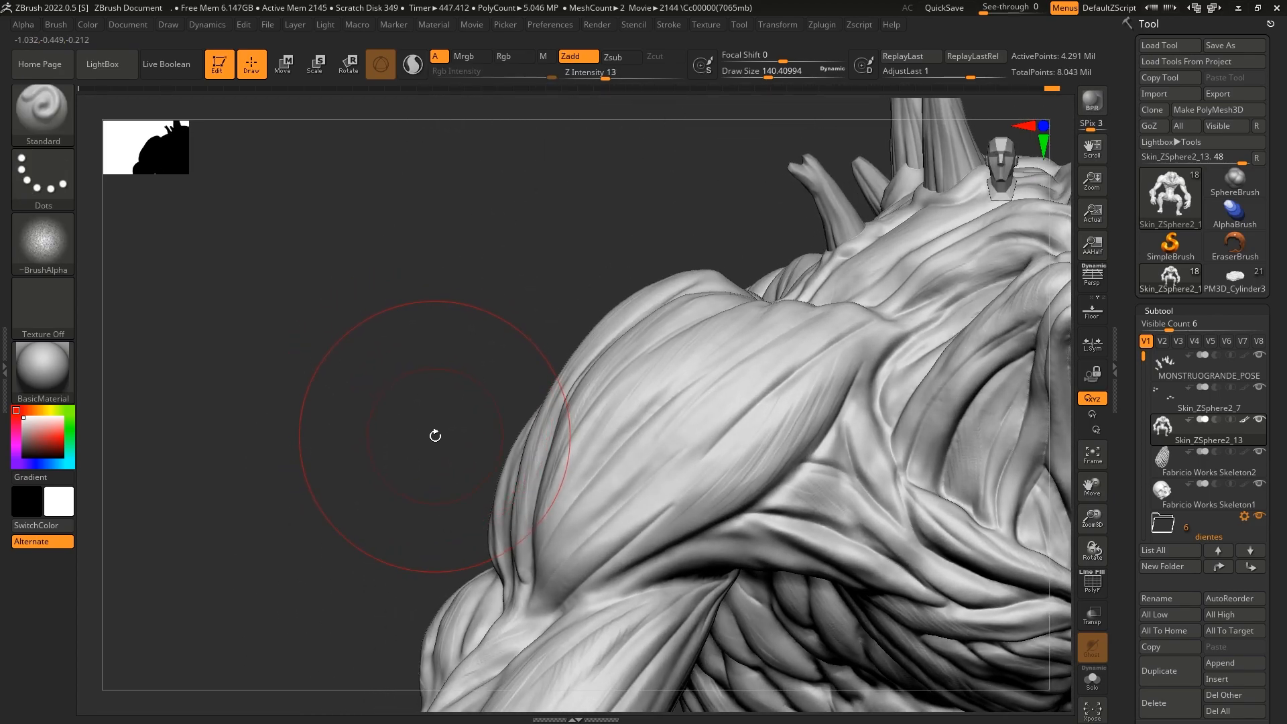
key("ctrl")
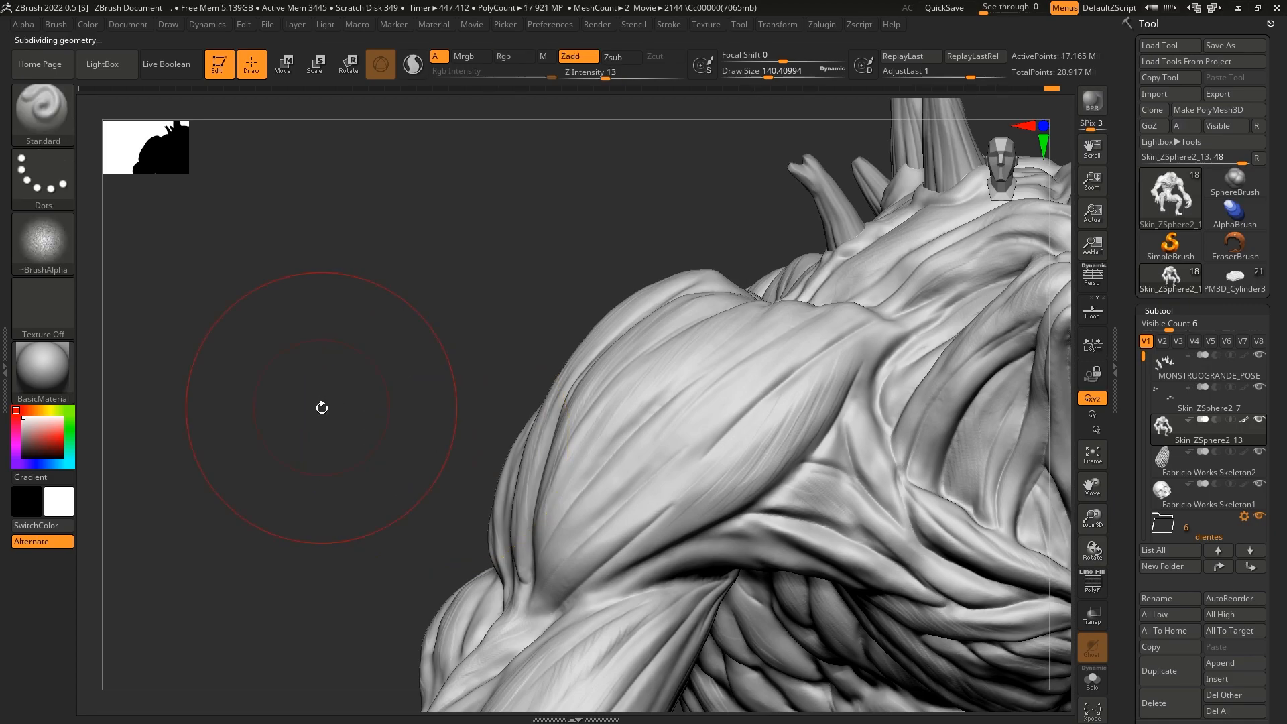
Brush the fine Alpha 20 skin texture across the shoulder muscle and the folds beneath it
left_click_drag(319, 408, 468, 468)
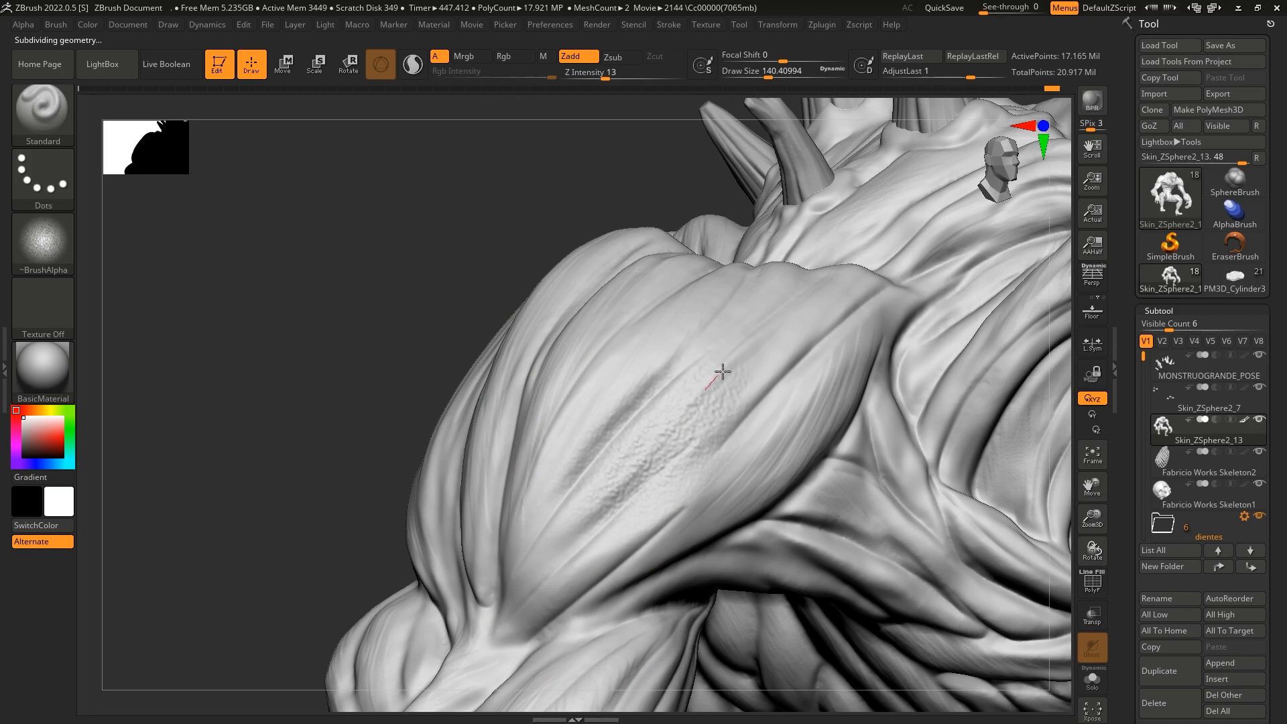
mouse_move(368, 315)
left_mouse_down()
mouse_move(368, 334)
mouse_move(336, 287)
mouse_move(502, 388)
left_mouse_up()
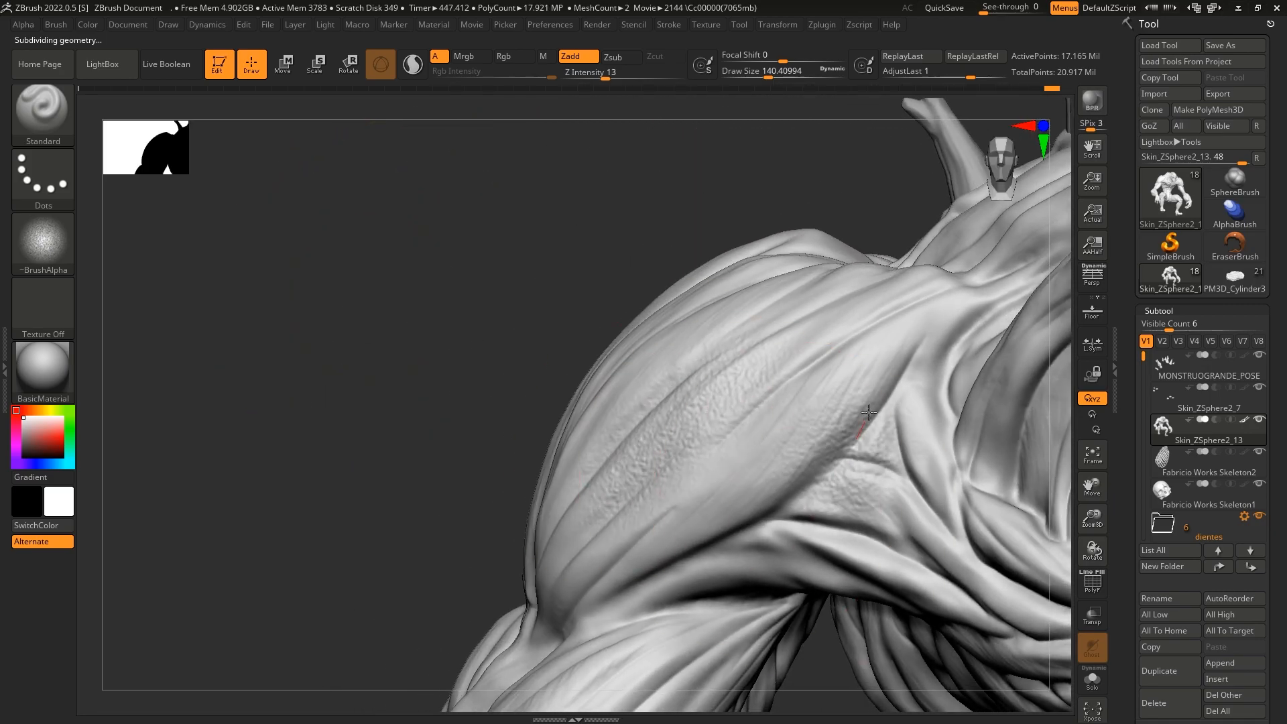
mouse_move(379, 445)
left_mouse_down()
mouse_move(411, 445)
mouse_move(323, 406)
left_mouse_up()
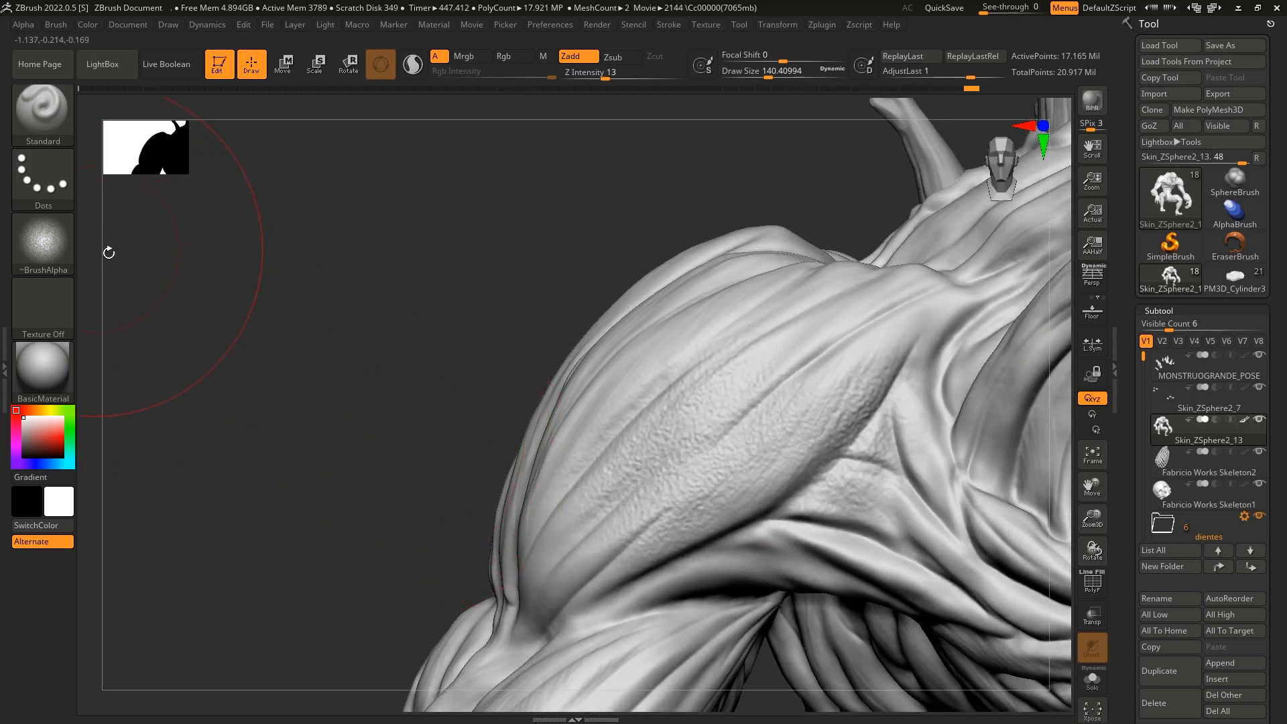
left_click_drag(821, 341, 773, 322)
mouse_move(660, 317)
left_mouse_down()
mouse_move(568, 393)
mouse_move(529, 512)
mouse_move(539, 583)
mouse_move(631, 601)
mouse_move(865, 540)
left_mouse_up()
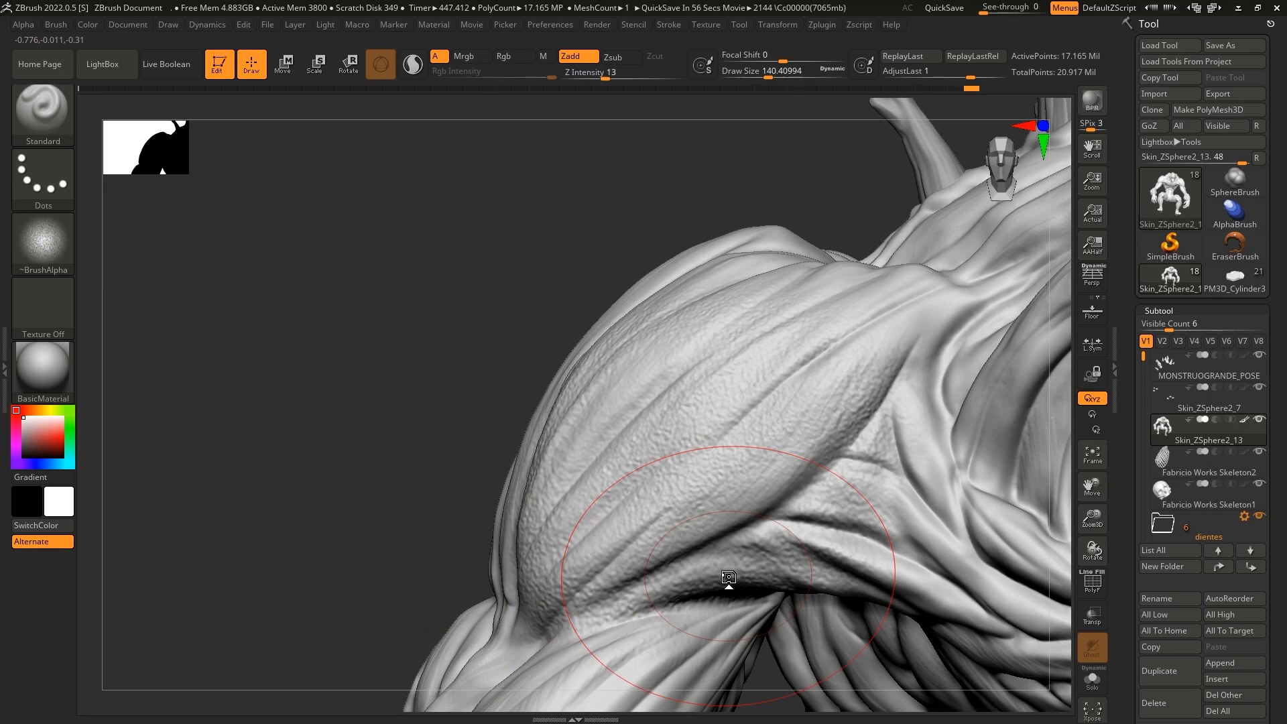
Undo the shoulder texture strokes and the mesh subdivision
key("ctrl")
key("ctrl+z")
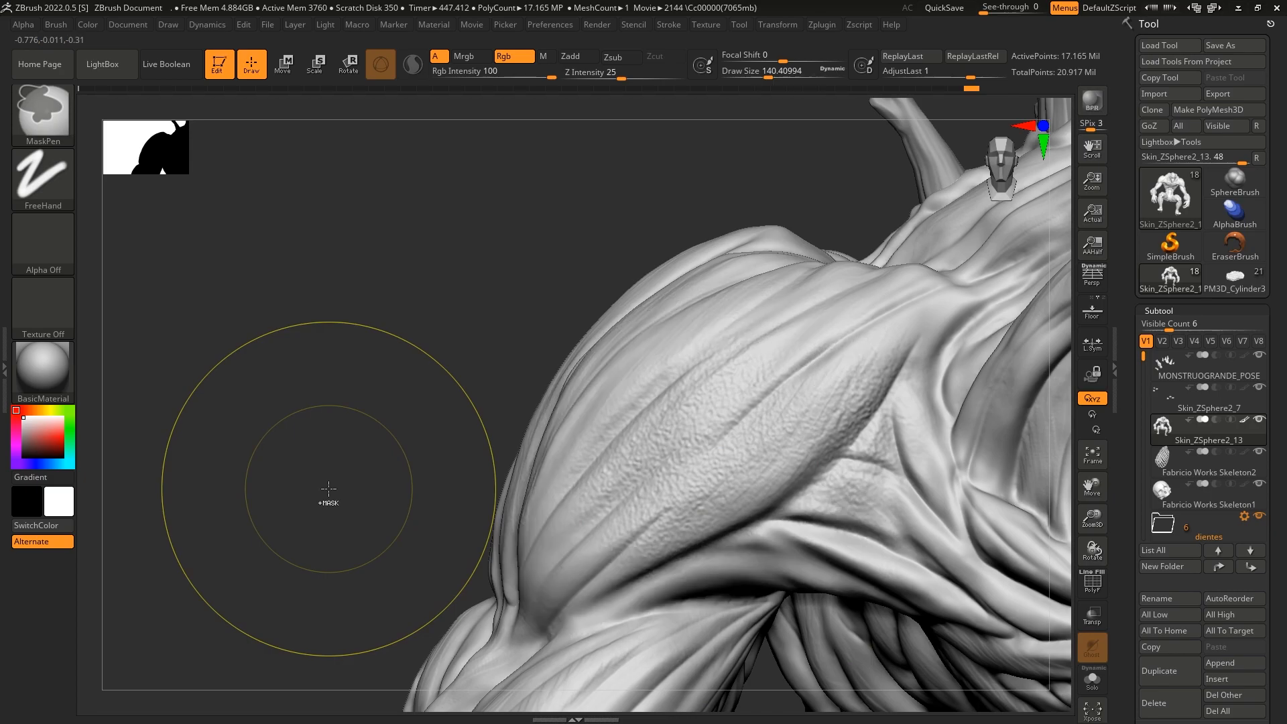
key("ctrl+z")
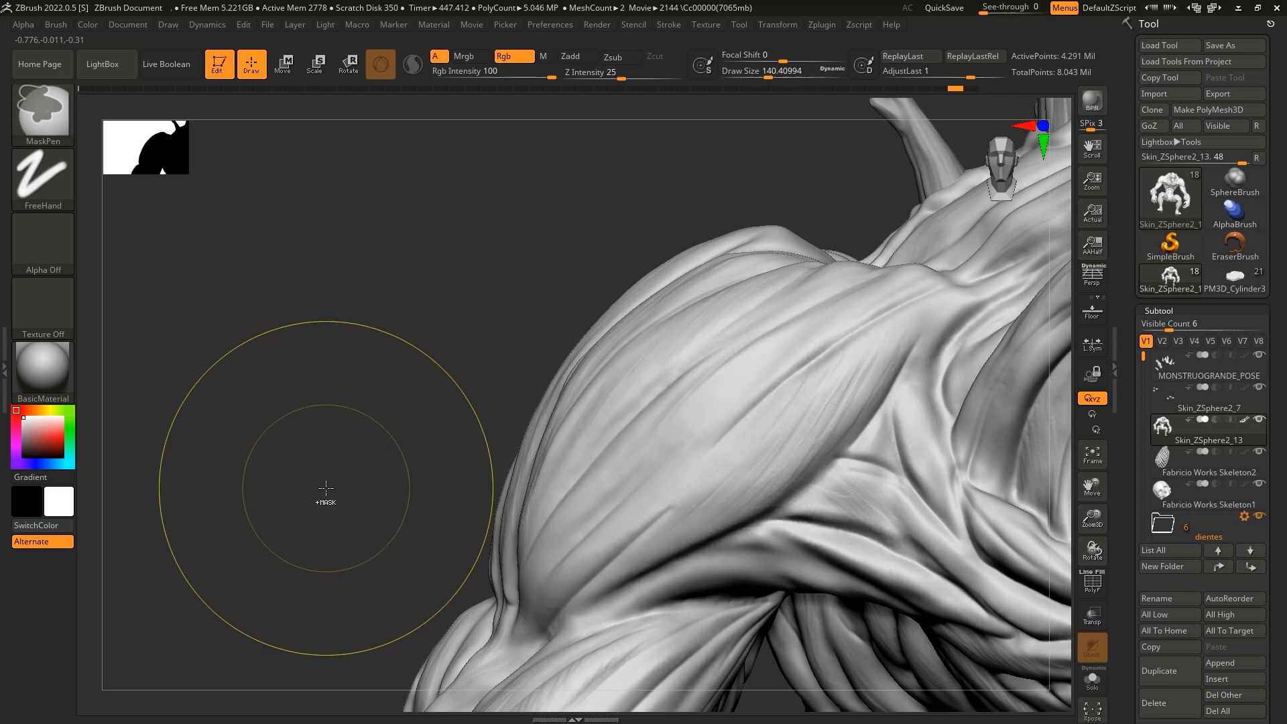
Keep the brush's own alpha and change the stroke type from Dots to DragRect
left_click(44, 242)
left_click(448, 255)
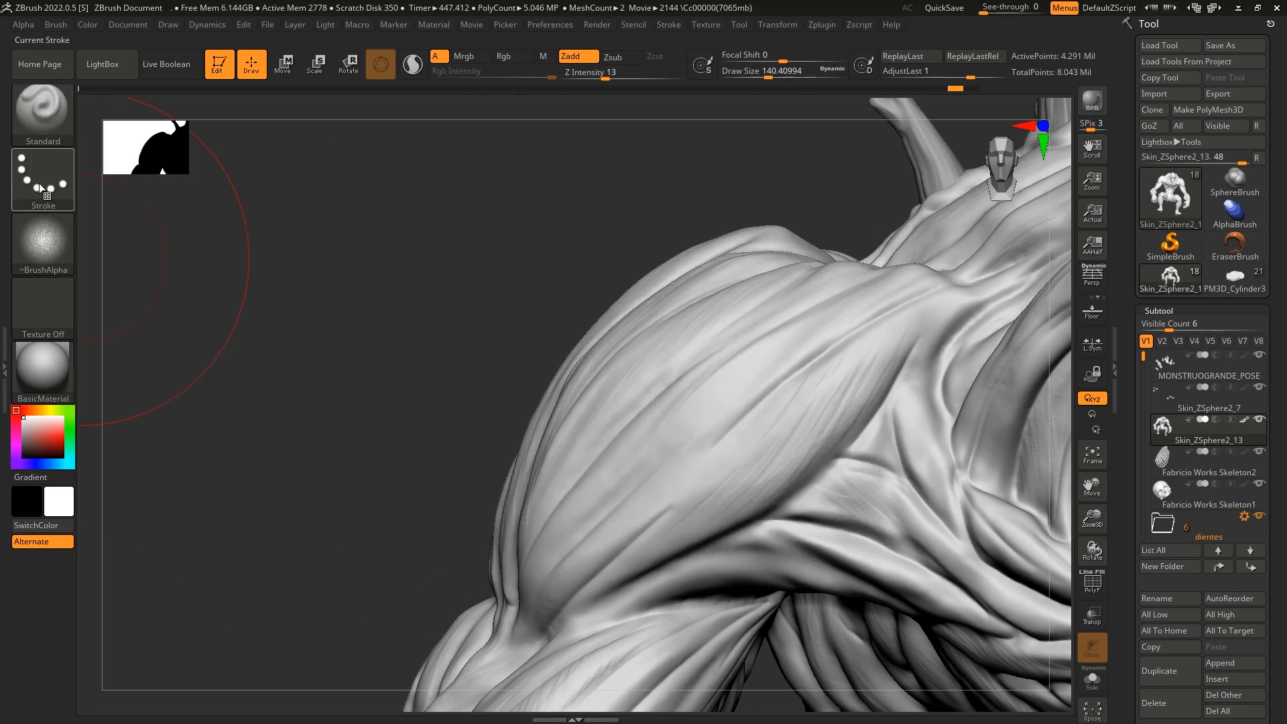
left_click(46, 184)
left_click(189, 189)
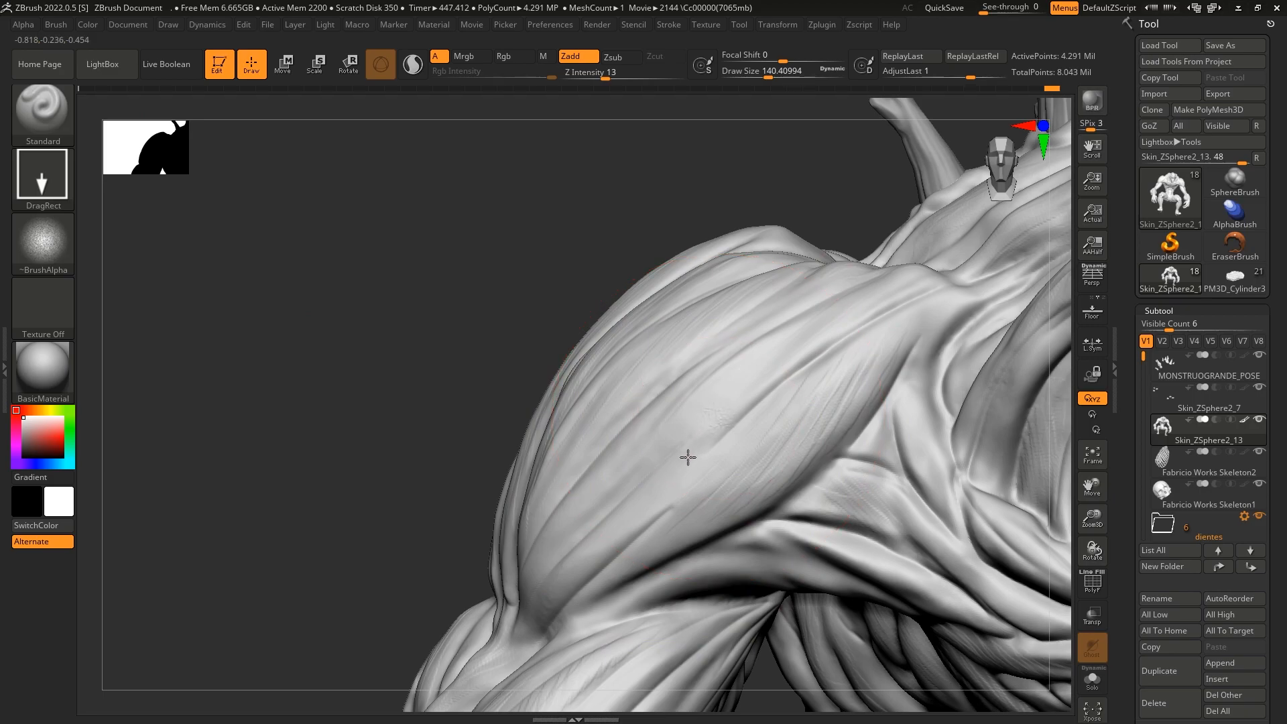
Stamp several patches of skin texture on the shoulder muscle, and undo them
left_click_drag(672, 475, 635, 513)
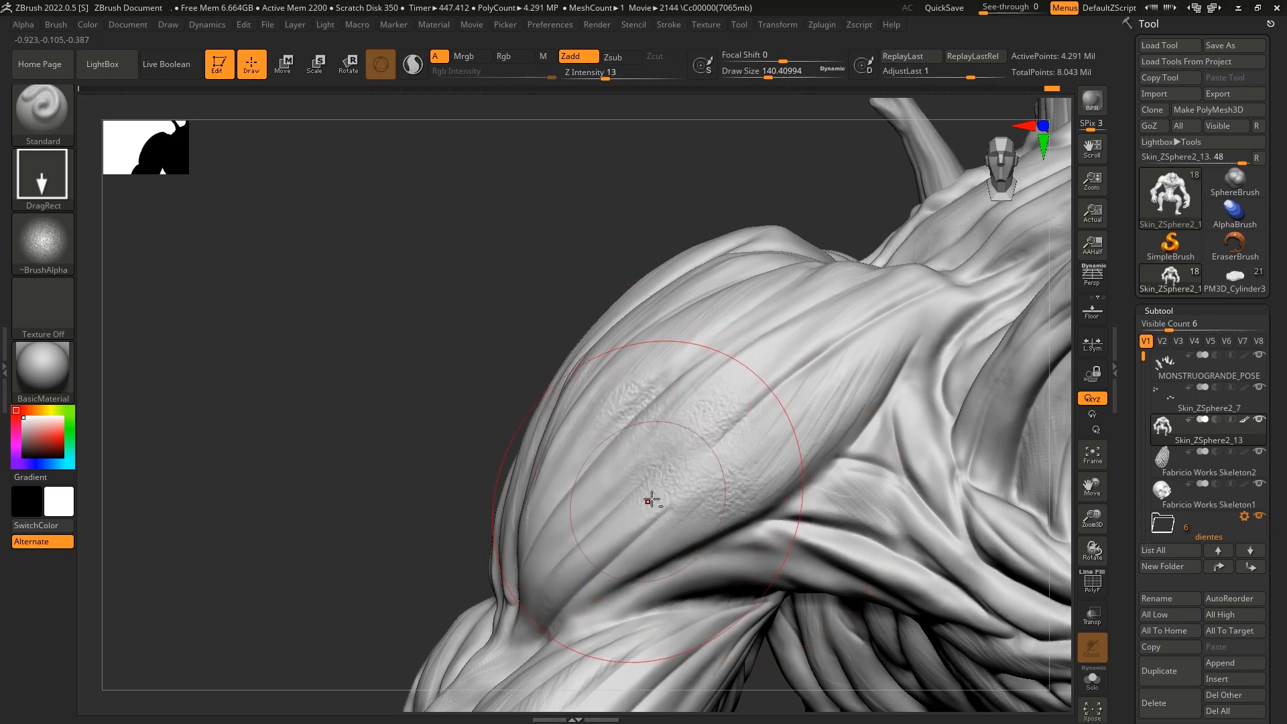
key("ctrl+z")
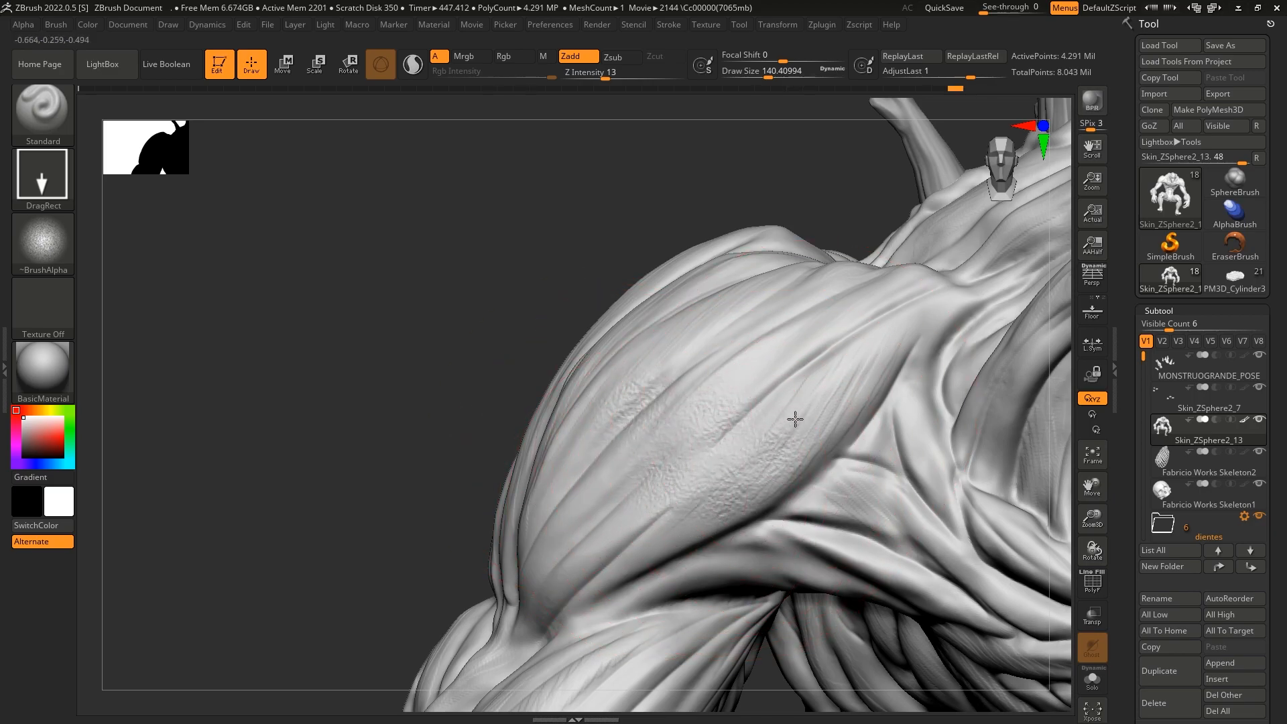
key("ctrl+shift+z")
mouse_move(372, 484)
left_mouse_down()
mouse_move(442, 455)
mouse_move(373, 483)
left_mouse_up()
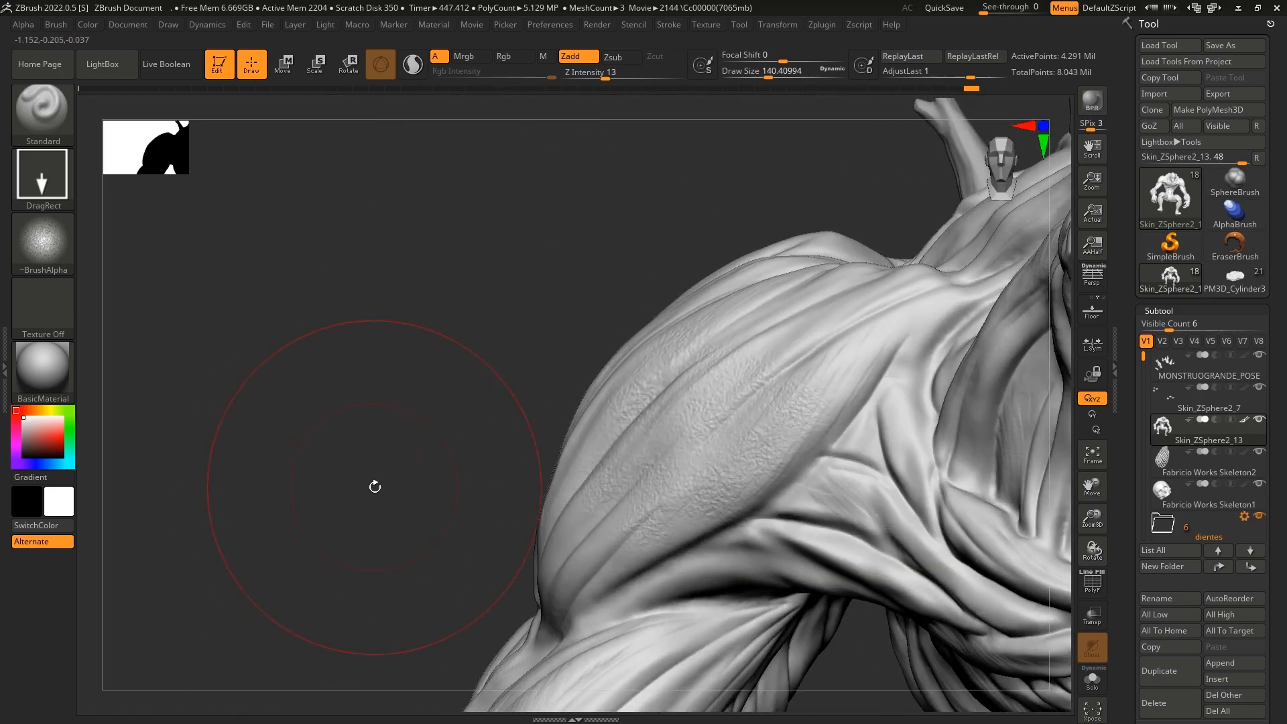
key("ctrl")
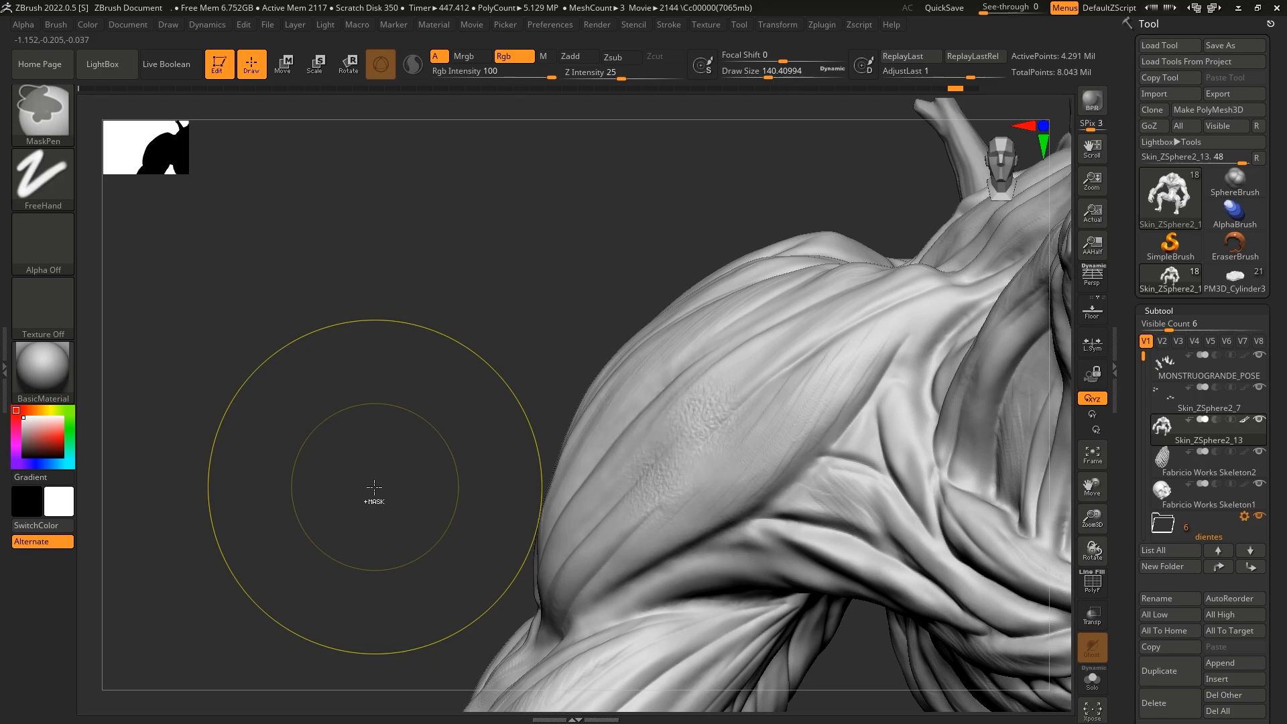
Load the arrow-shaped Alpha 33 and set the brush's Z Intensity to 61
left_click(38, 186)
left_click(34, 240)
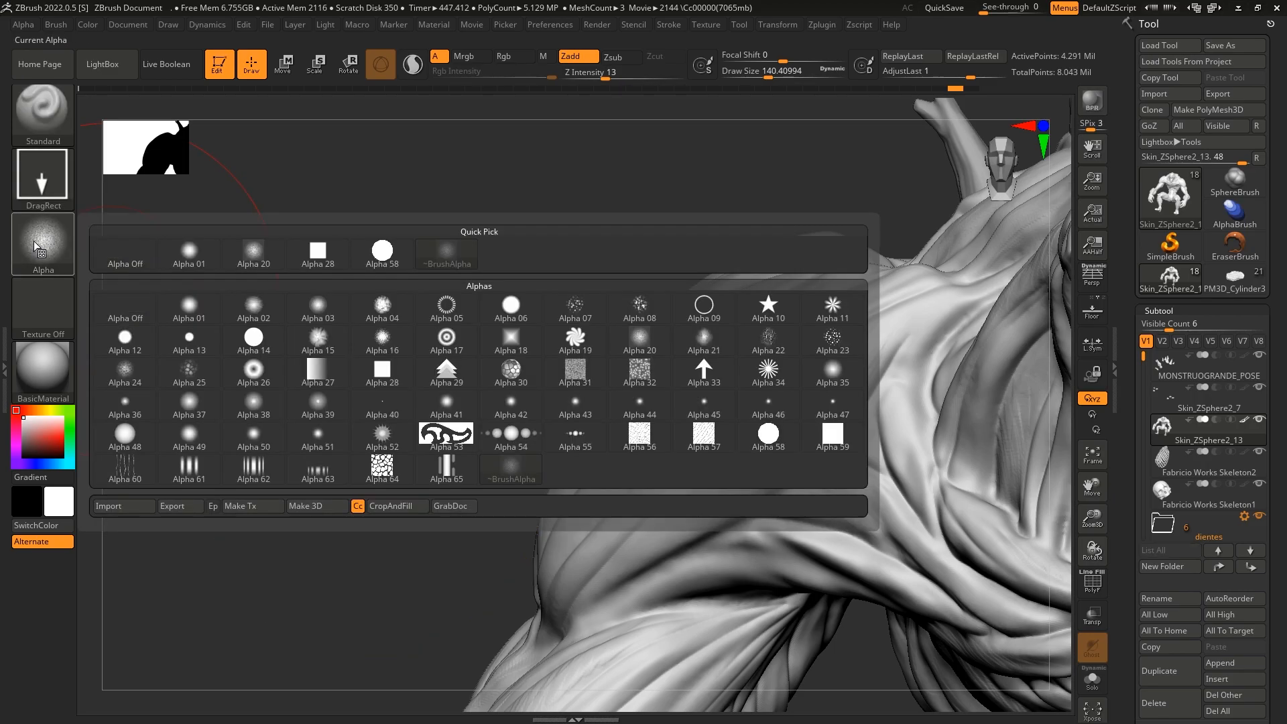
left_click(703, 369)
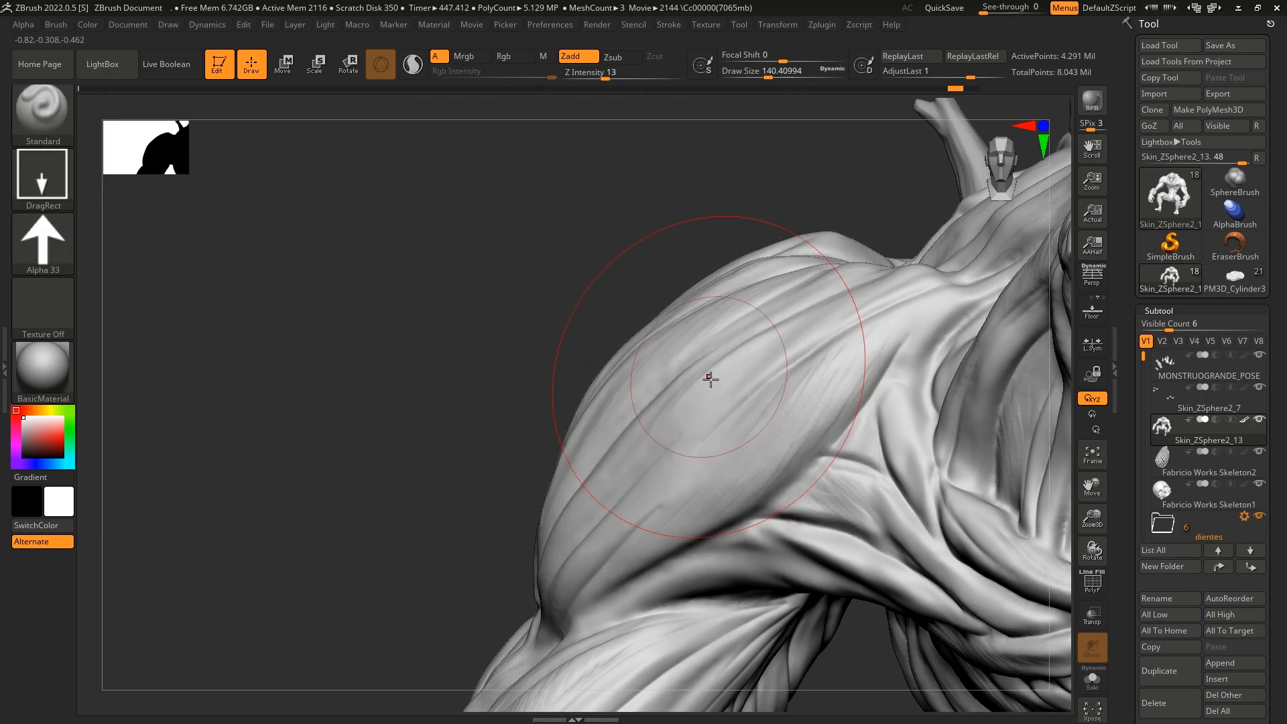
left_click_drag(606, 75, 658, 95)
Try stamping the arrow alpha on the shoulder muscle, and reopen the alpha choices
left_click_drag(712, 417, 651, 504)
mouse_move(403, 463)
left_mouse_down()
mouse_move(478, 459)
mouse_move(460, 460)
left_mouse_up()
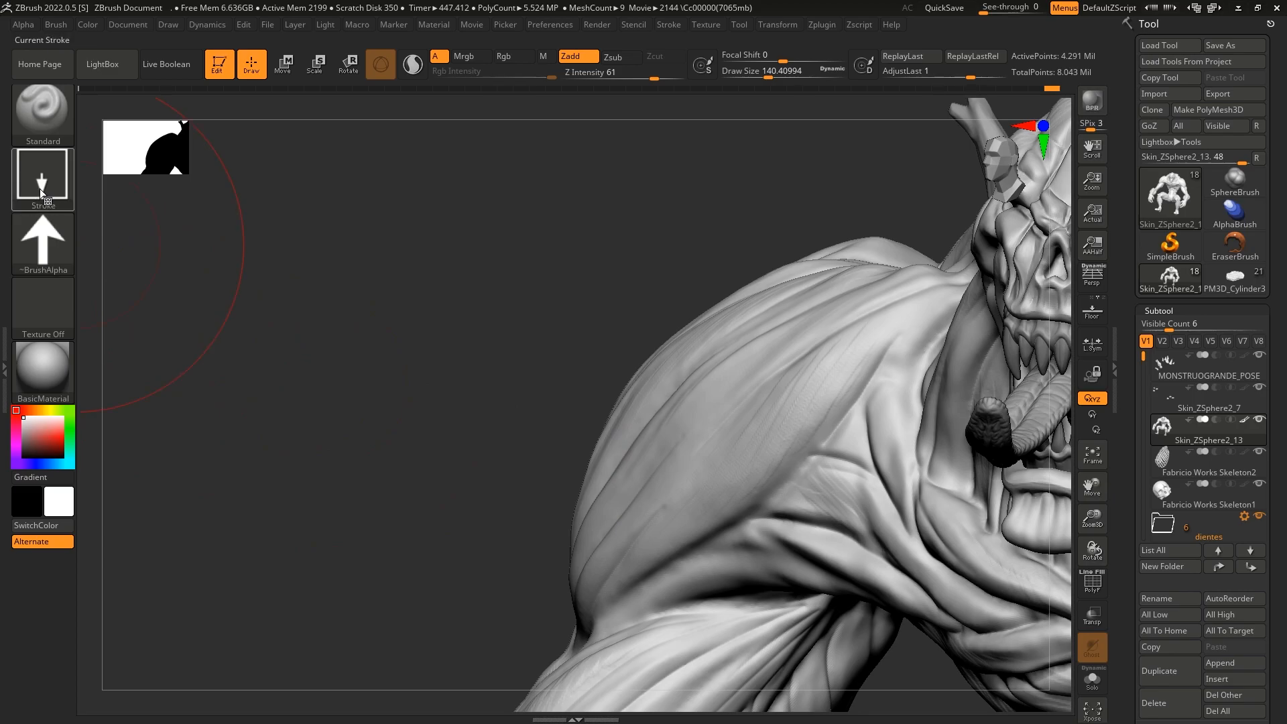
left_click(42, 244)
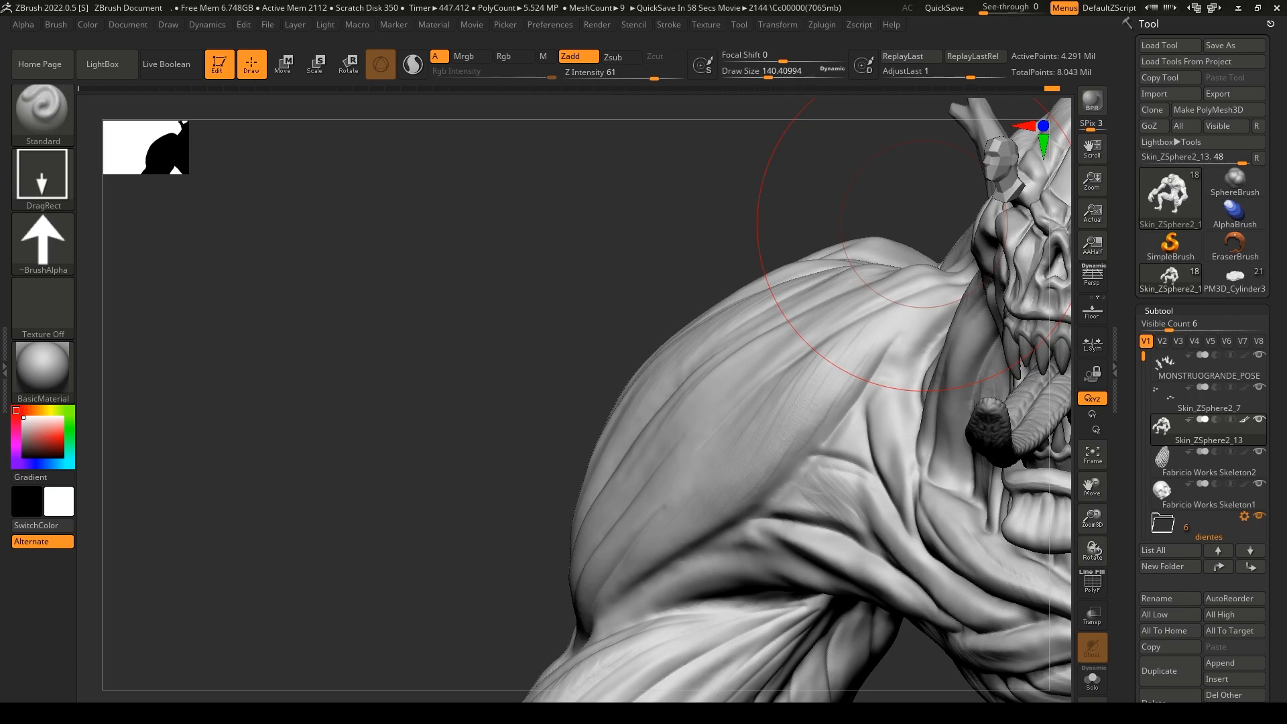
Switch to the web browser with the ZBrush Alpha Library page and maximize its window
left_click_drag(1286, 279, 762, 84)
scroll(857, 328, "down", 2)
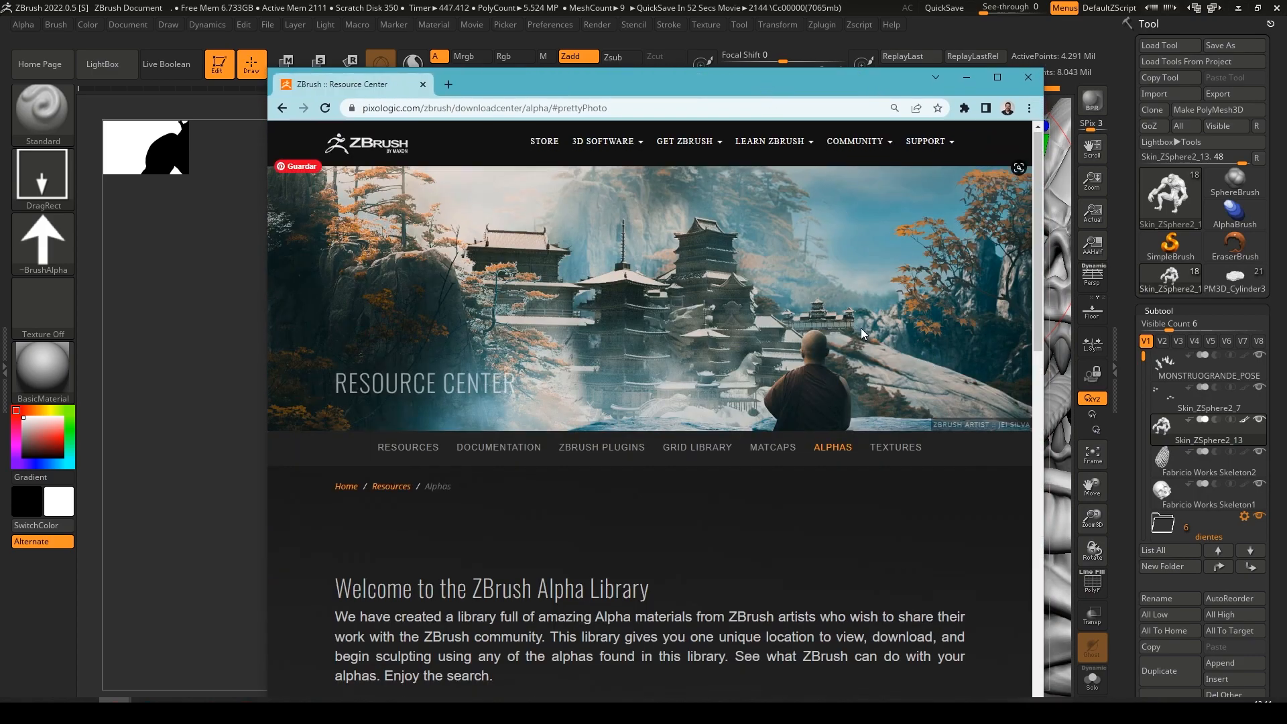
left_click(1004, 81)
scroll(792, 337, "down", 4)
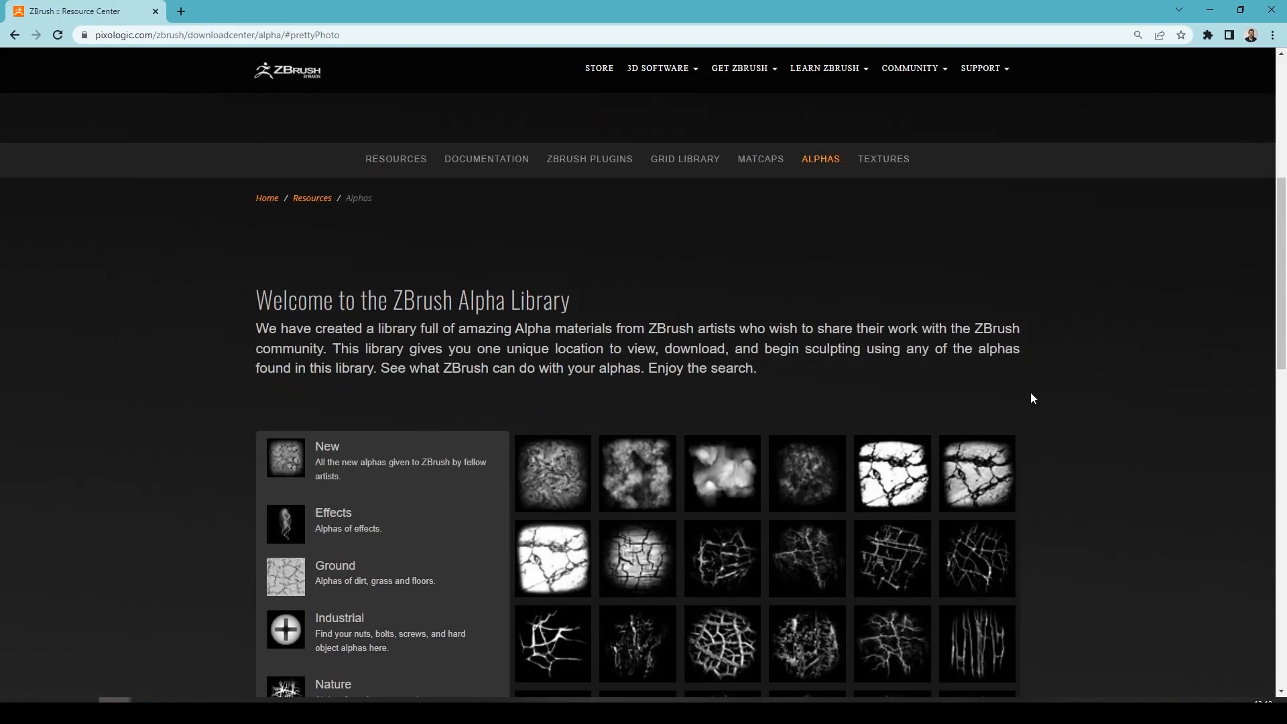
Preview alphas from the Rock category, including SW Rocks and Cracks 15, and look through the remaining thumbnails
scroll(1006, 395, "down", 5)
left_click(707, 473)
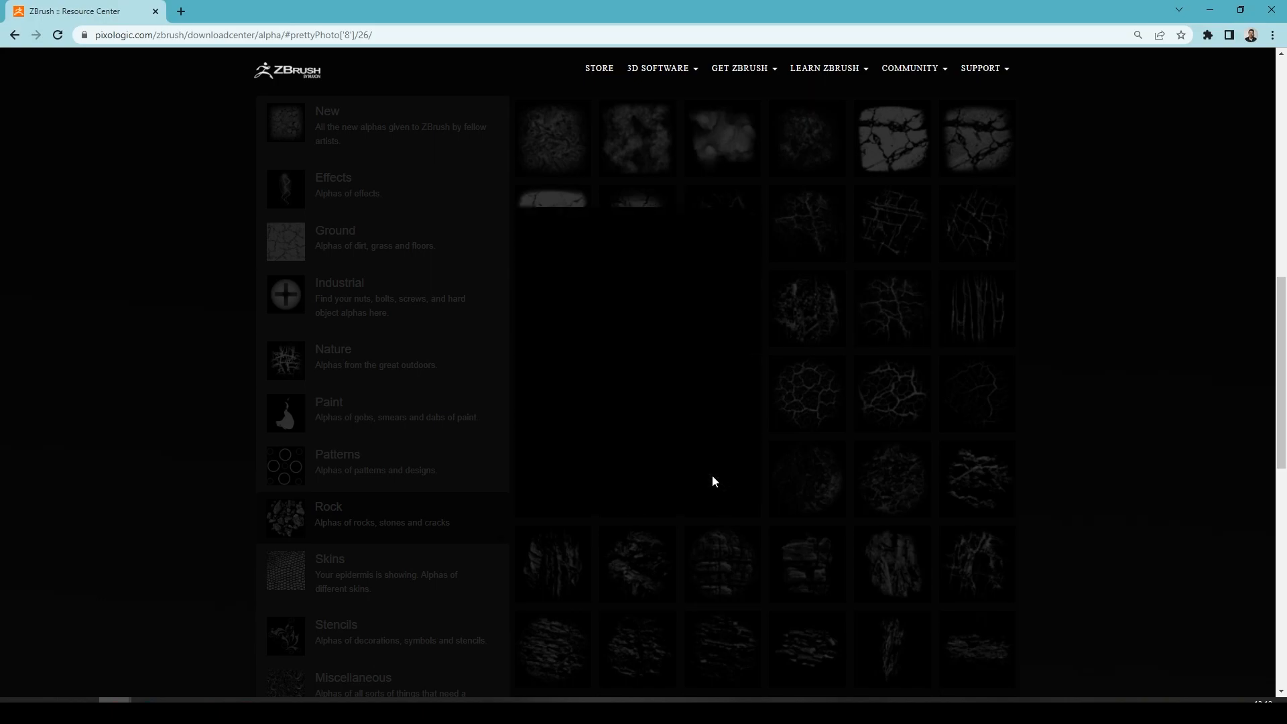
left_click(1046, 435)
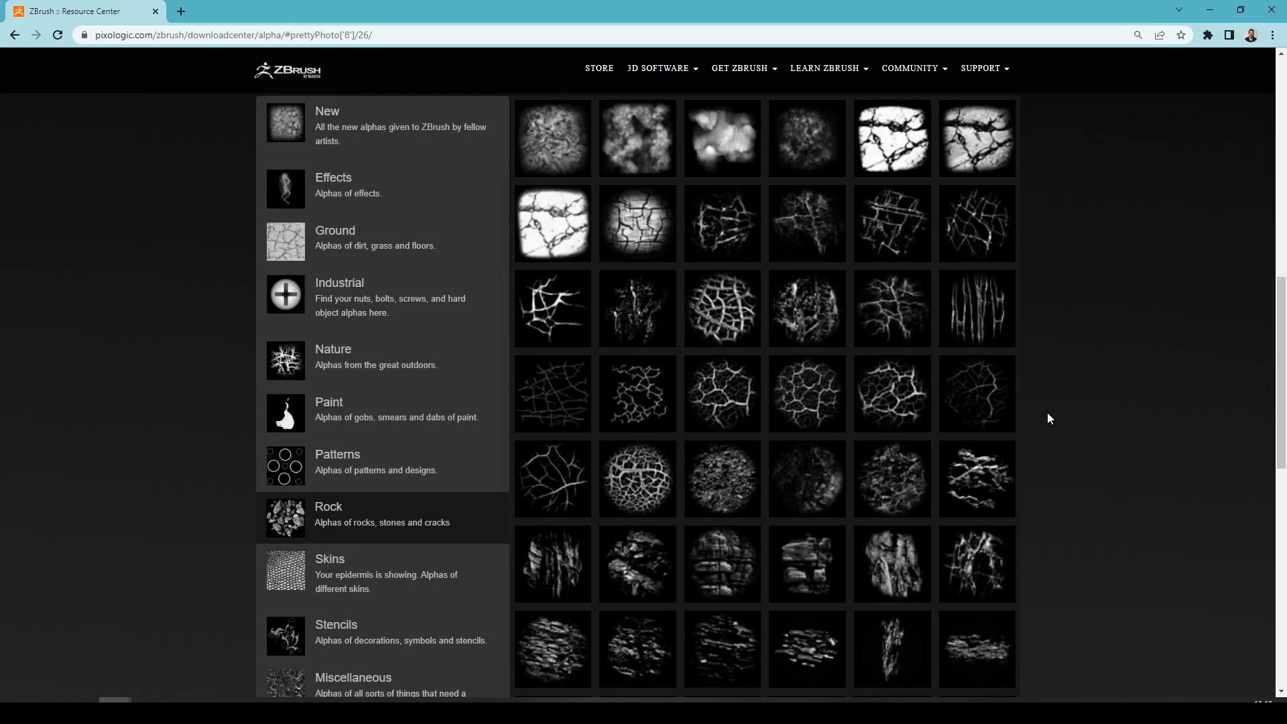
left_click(969, 396)
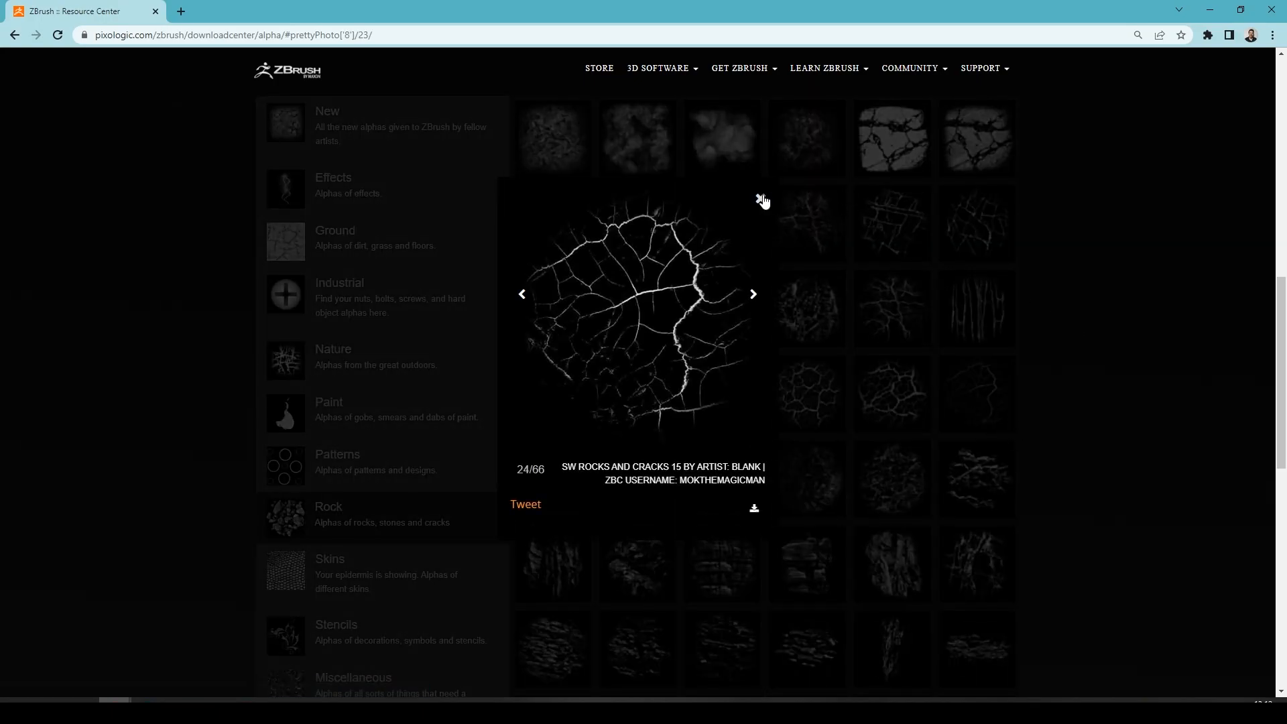
left_click(762, 200)
scroll(1110, 325, "down", 5)
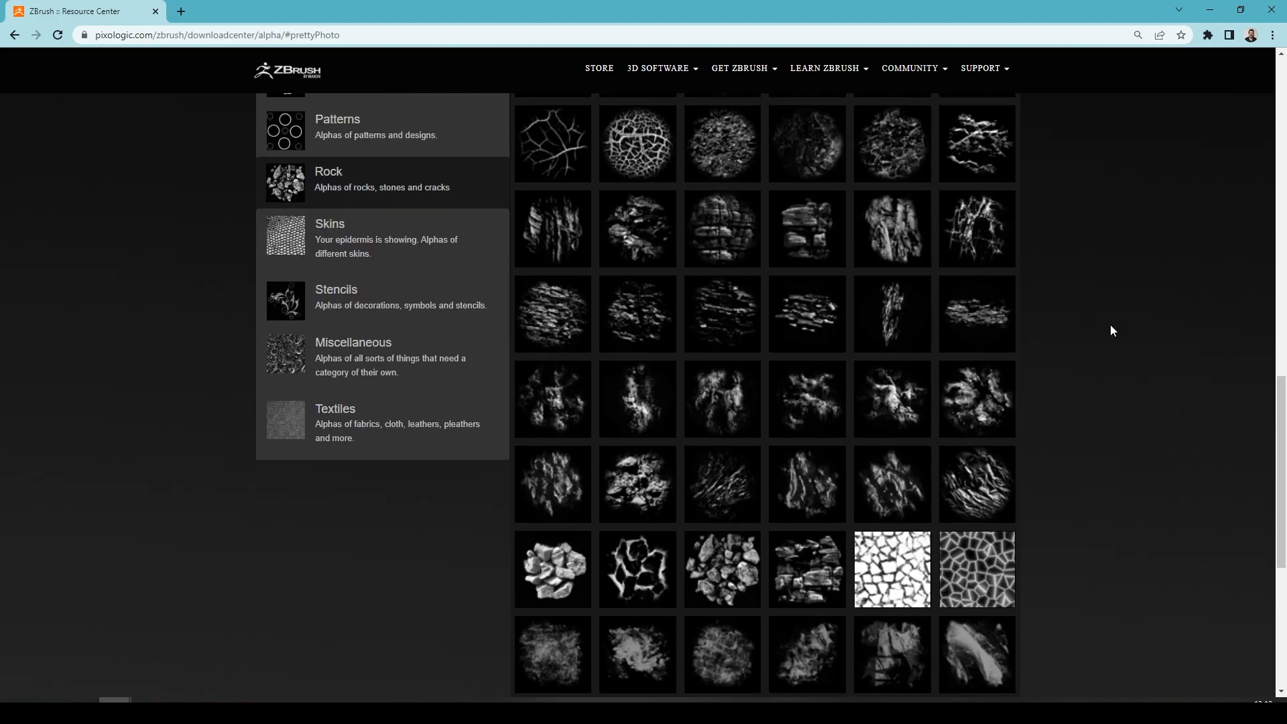
Look through the remaining Rock alphas and the Industrial category of the alpha library
scroll(1110, 324, "down", 1)
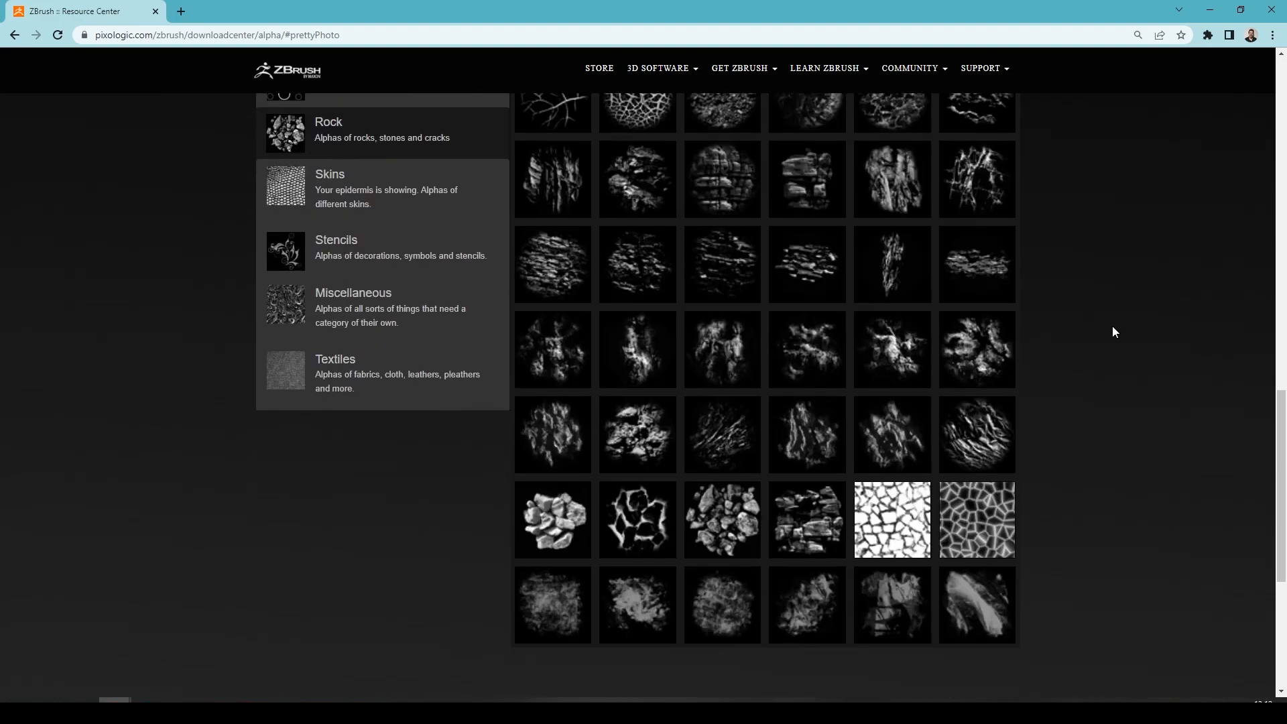
scroll(1020, 537, "up", 7)
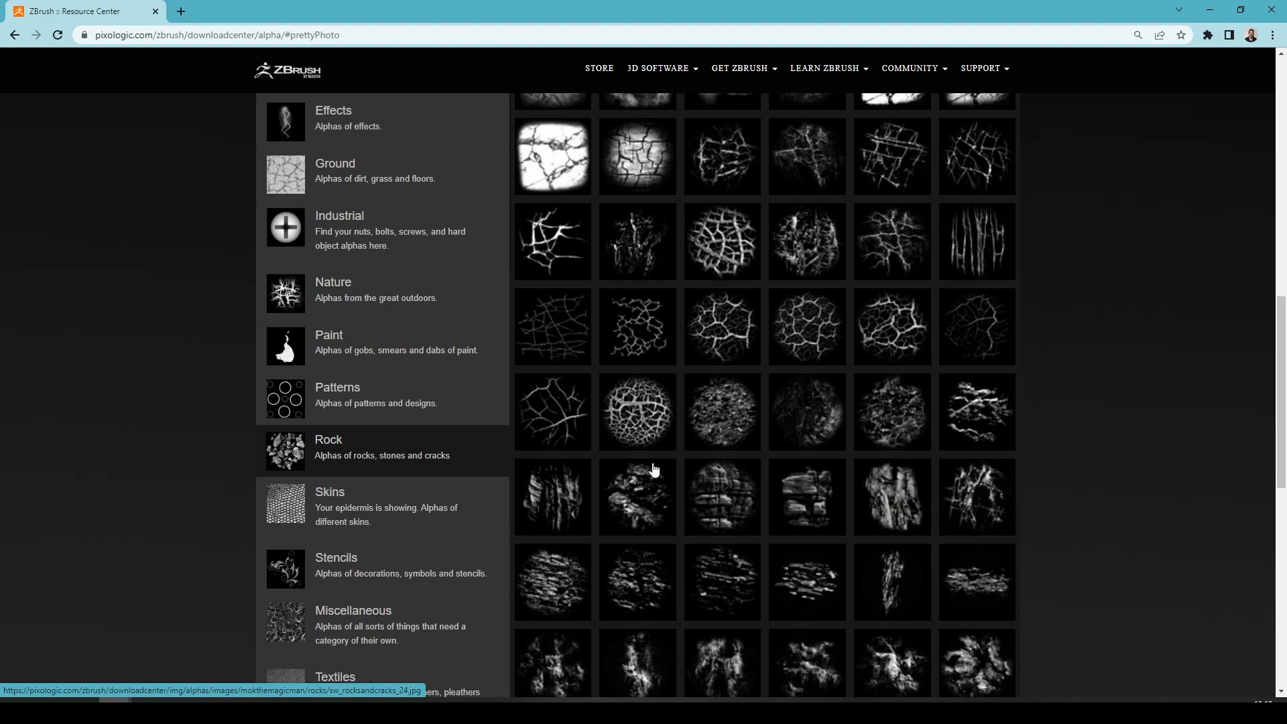
left_click(312, 376)
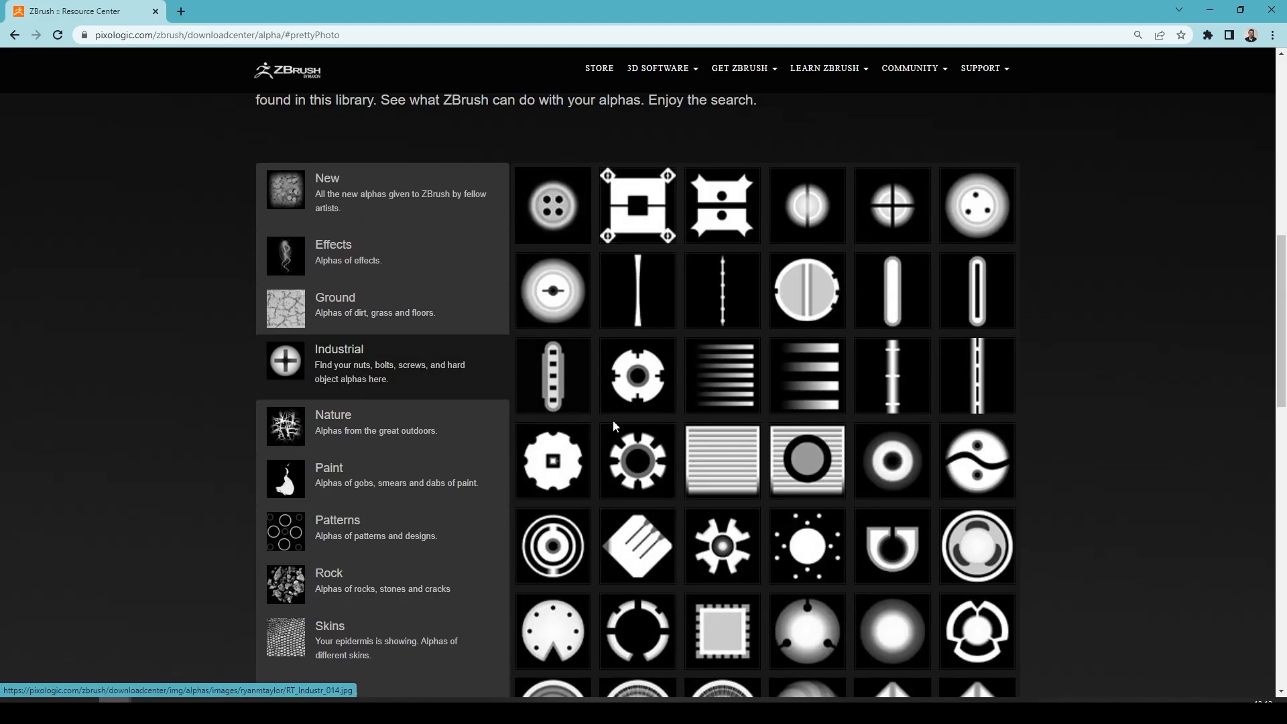
scroll(612, 420, "down", 4)
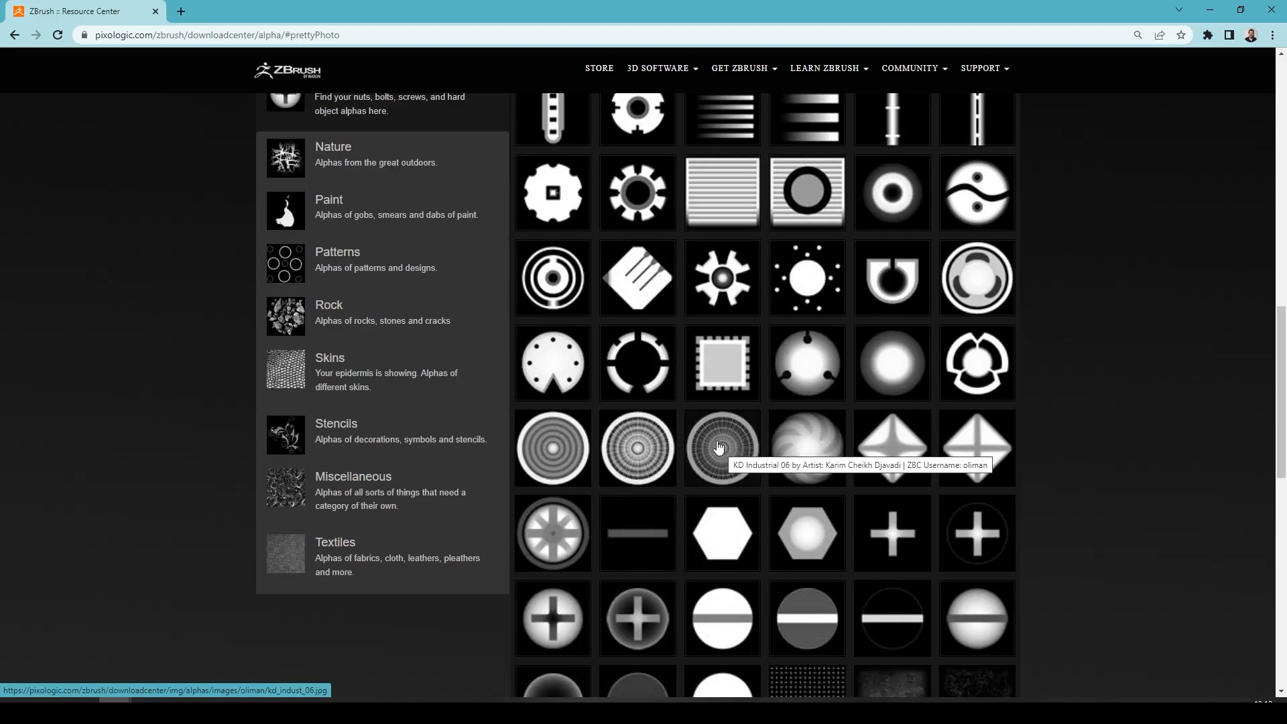
scroll(714, 436, "down", 4)
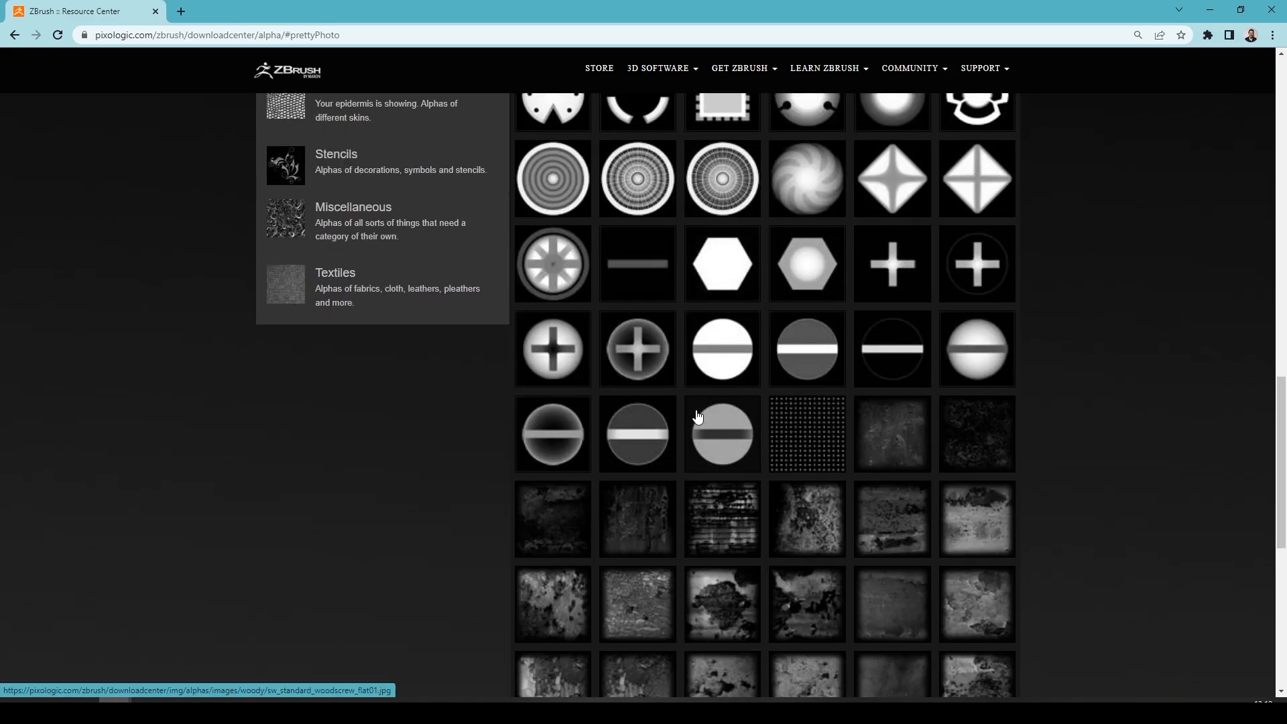
scroll(697, 417, "down", 3)
scroll(781, 465, "up", 10)
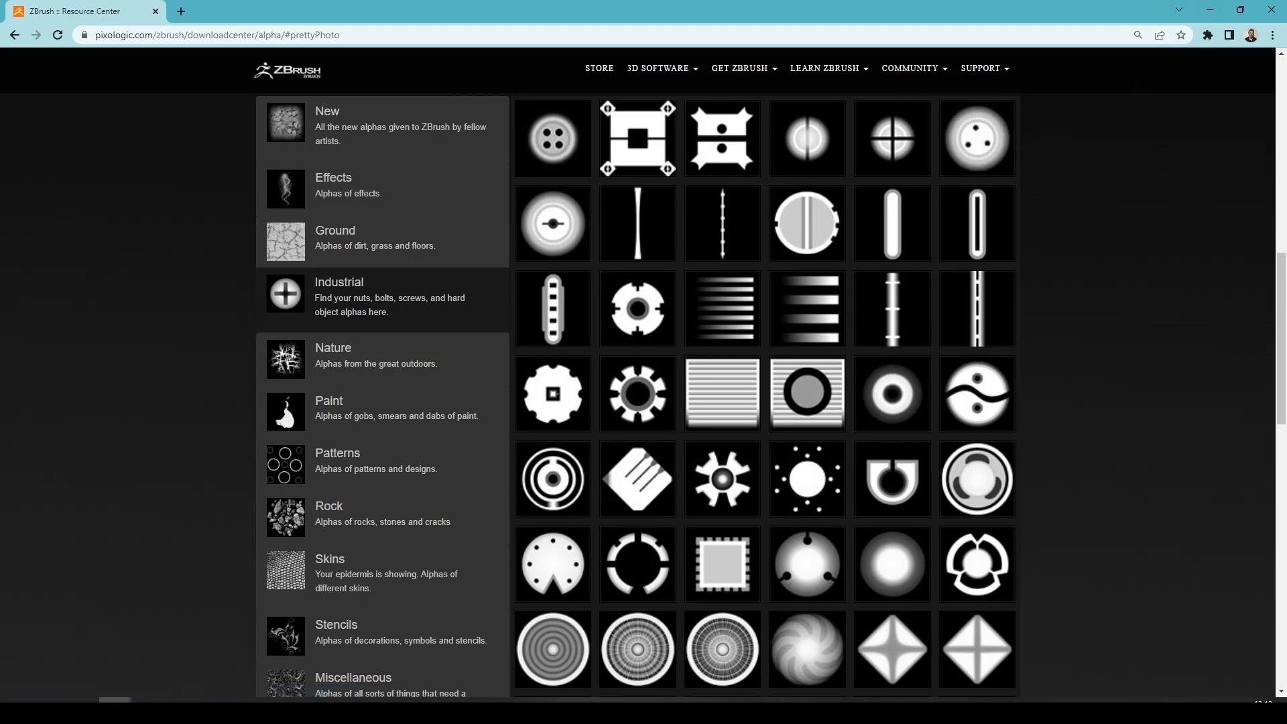
View the image inside the downloaded sw_rocksandcracks_22 archive in File Explorer, and close the window
left_click(82, 701)
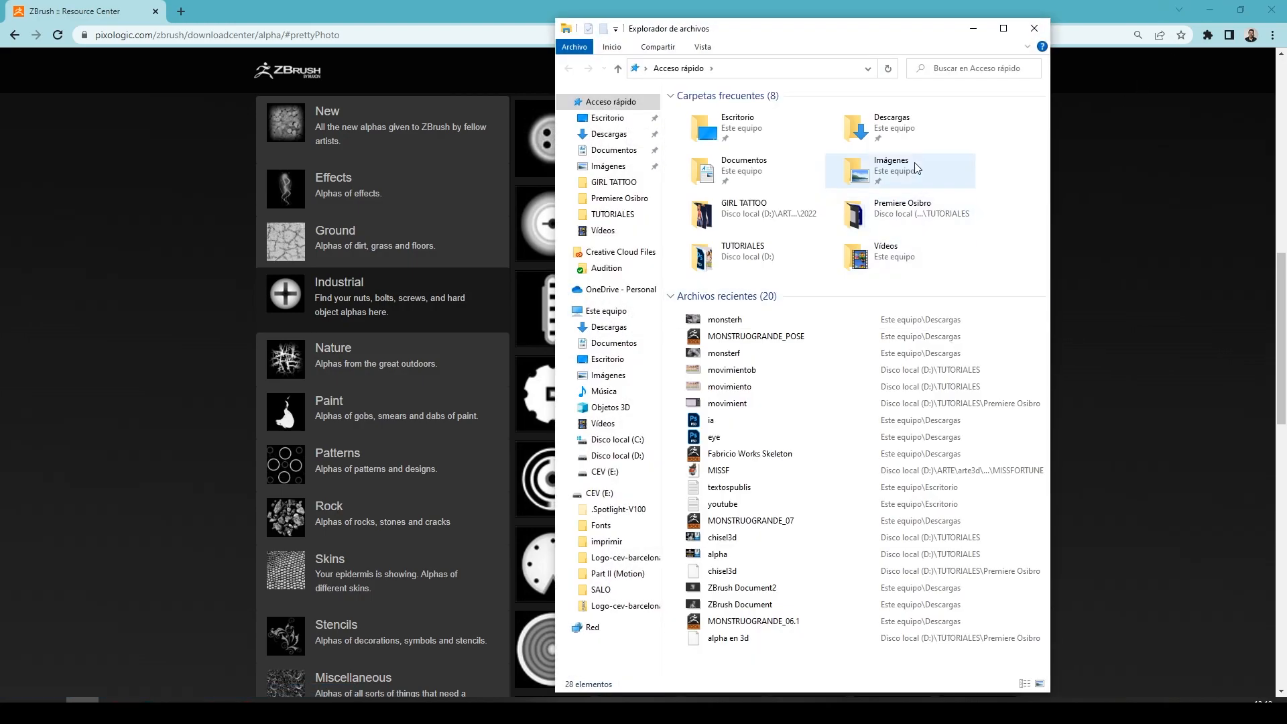
left_click_drag(905, 30, 1286, 75)
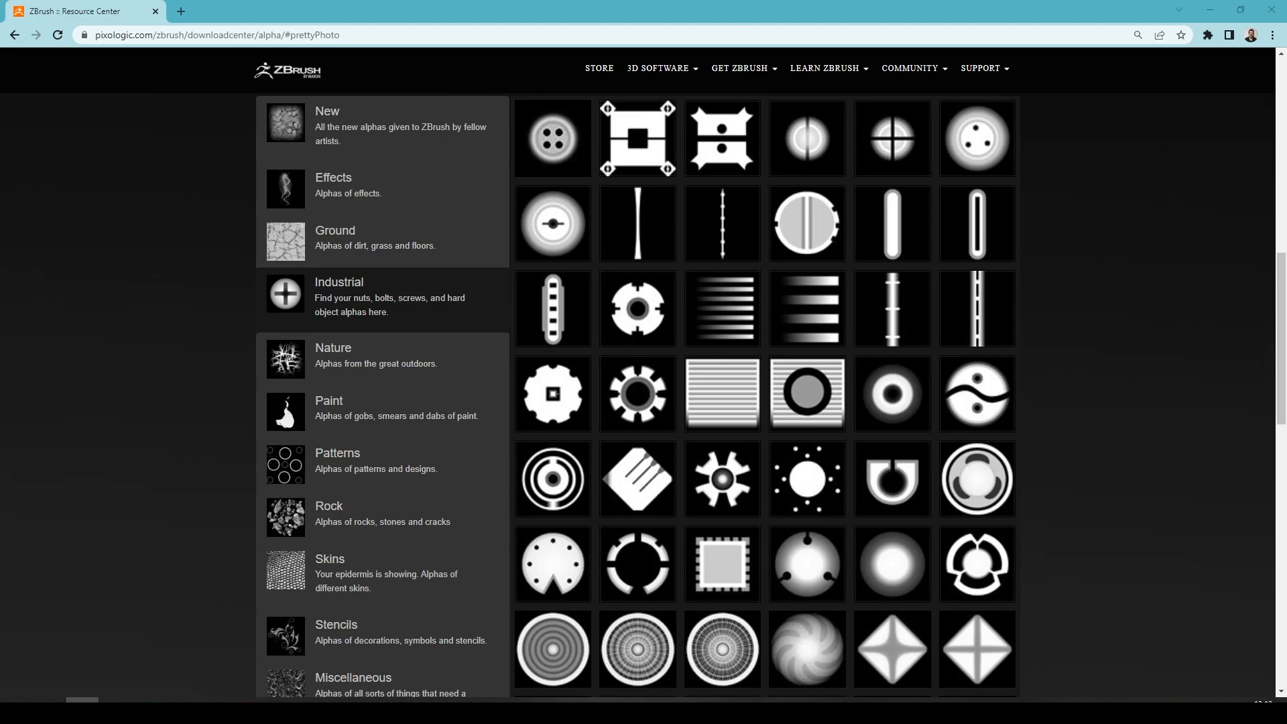
left_click_drag(1286, 92, 848, 109)
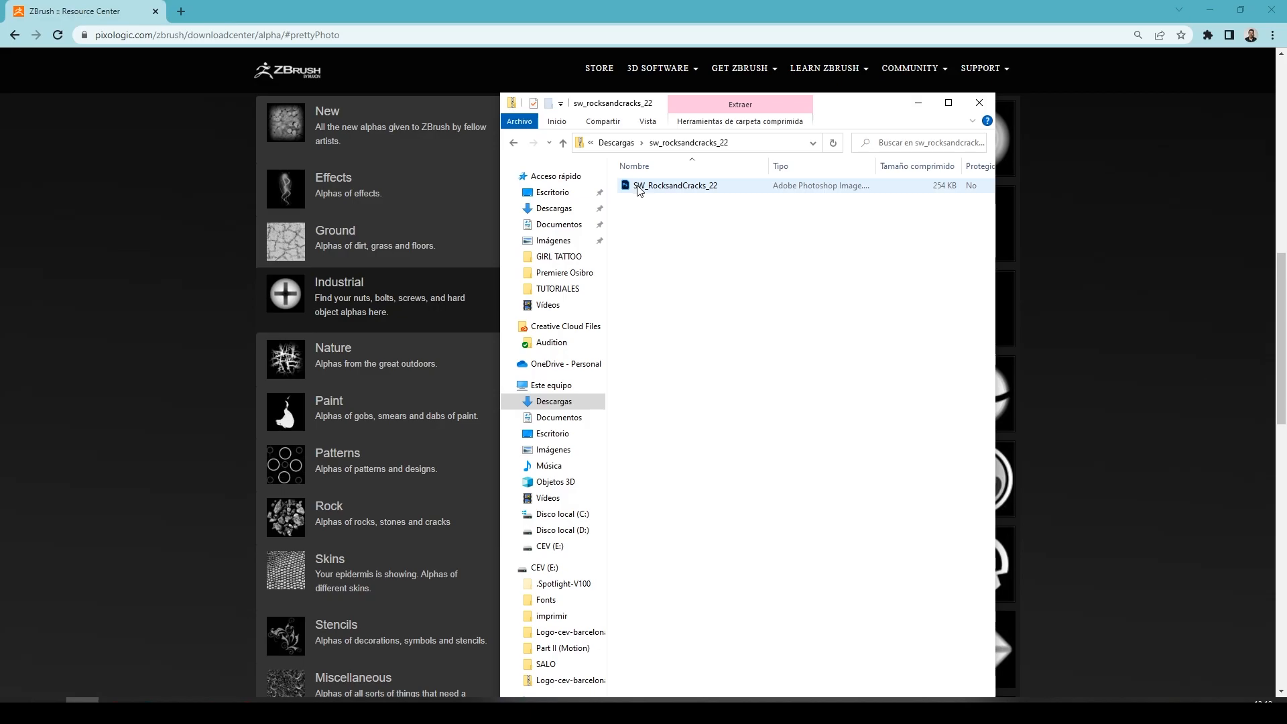
left_click(979, 103)
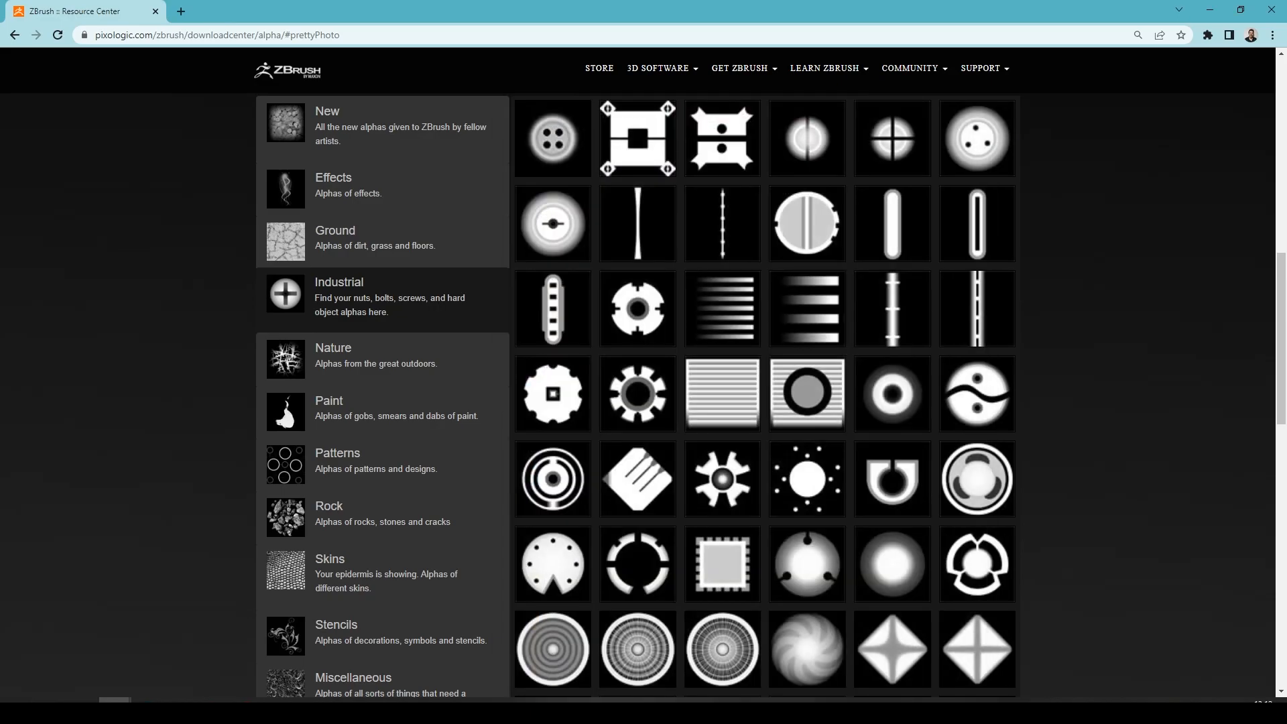
Switch to ZBrush, import the downloaded alphas, including SW_Wrinkles_12 and the SW_ReptileSkin set, and load SW_AlienSkin_40 for the brush
left_click(83, 710)
left_click_drag(811, 36, 1286, 68)
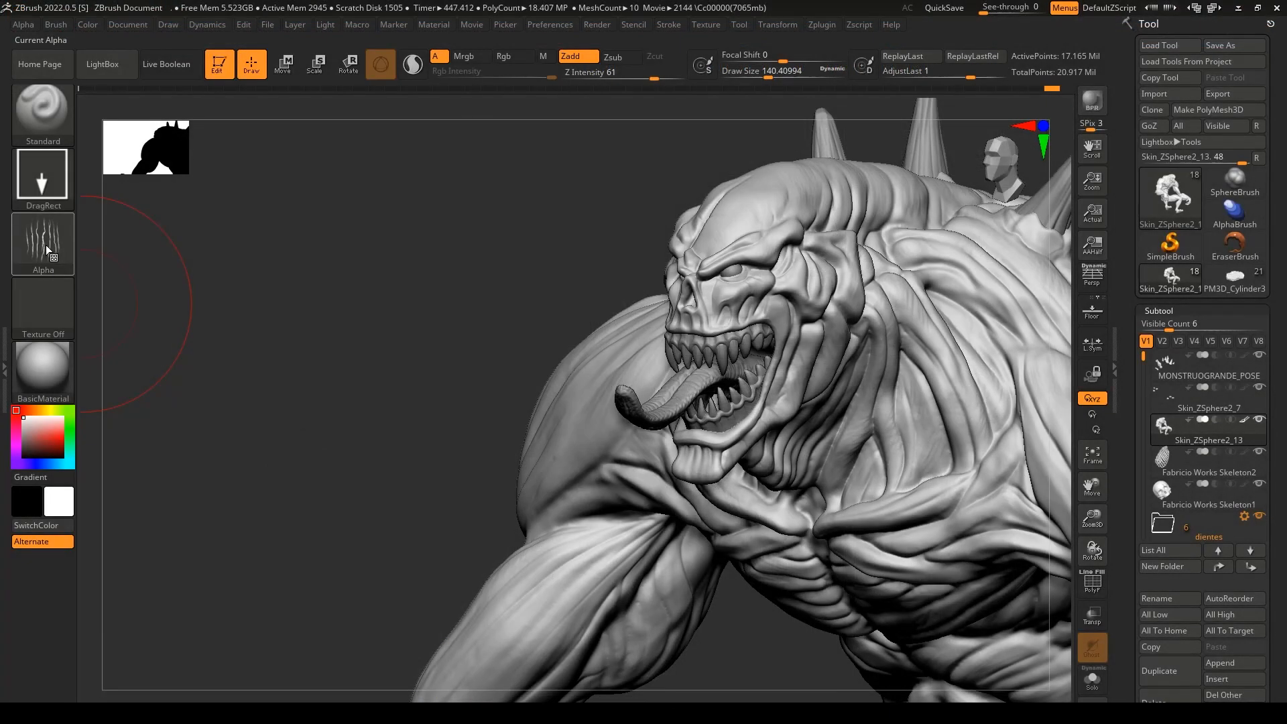
left_click(44, 244)
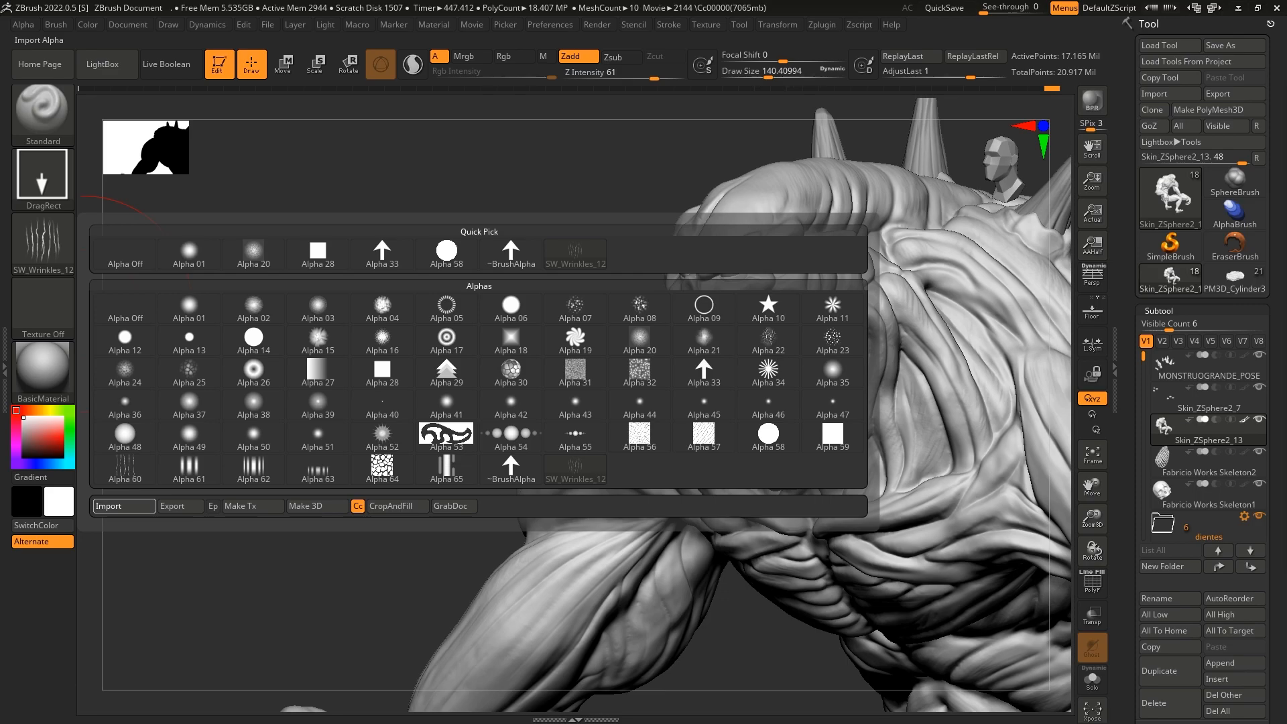
left_click(124, 506)
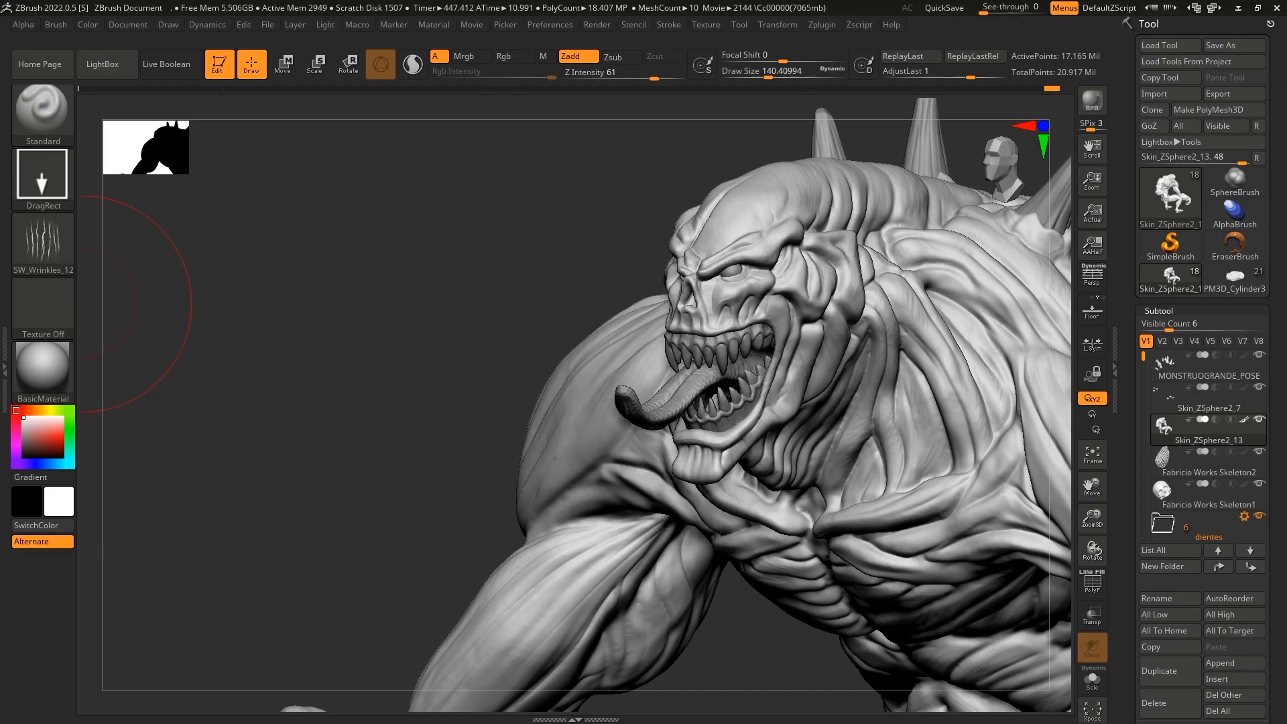
left_click(30, 247)
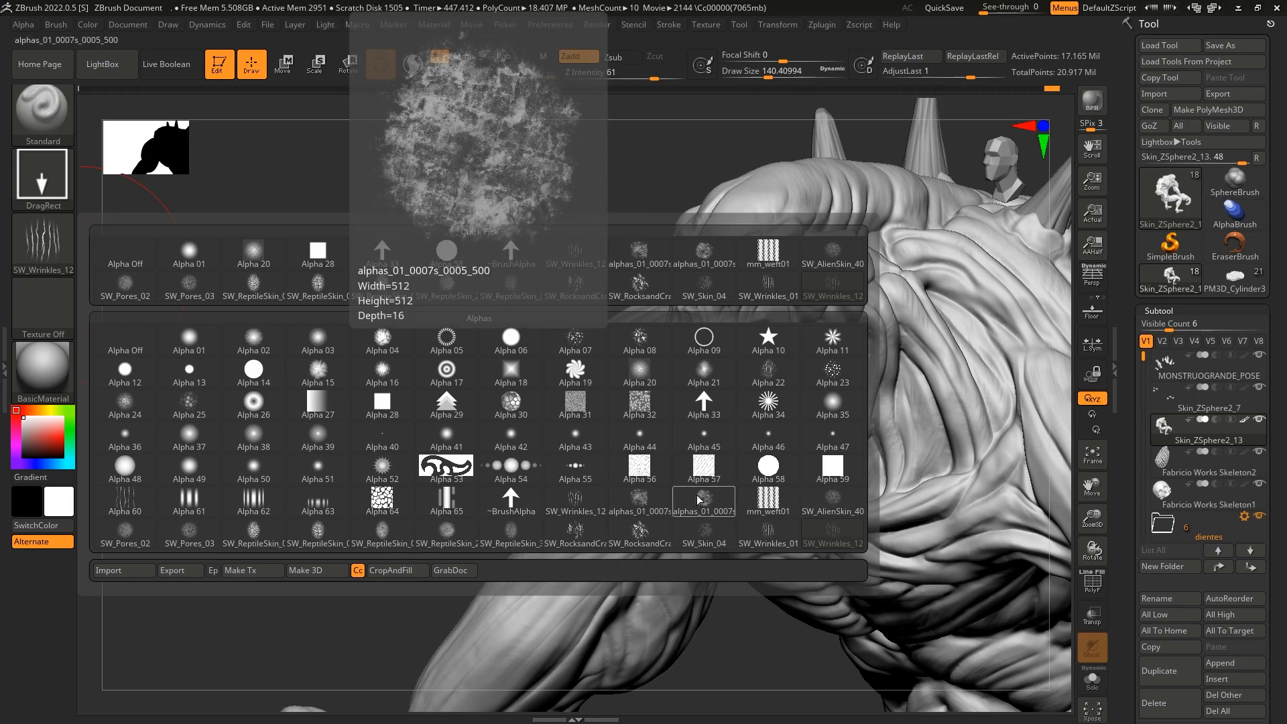
left_click(832, 504)
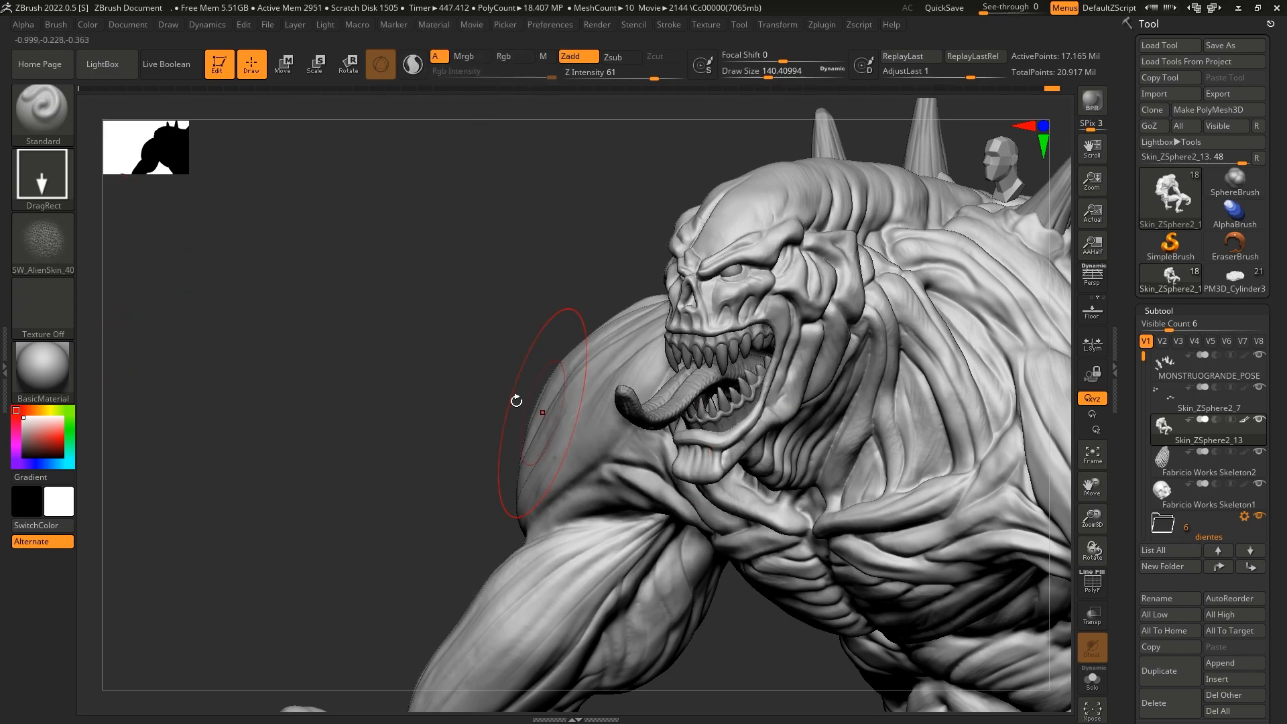
Try stamping the alien skin alpha on the chest and on the shoulder muscle, and undo both stamps
left_click_drag(359, 424, 402, 456)
mouse_move(861, 519)
left_mouse_down()
mouse_move(851, 559)
mouse_move(831, 573)
left_mouse_up()
key("ctrl")
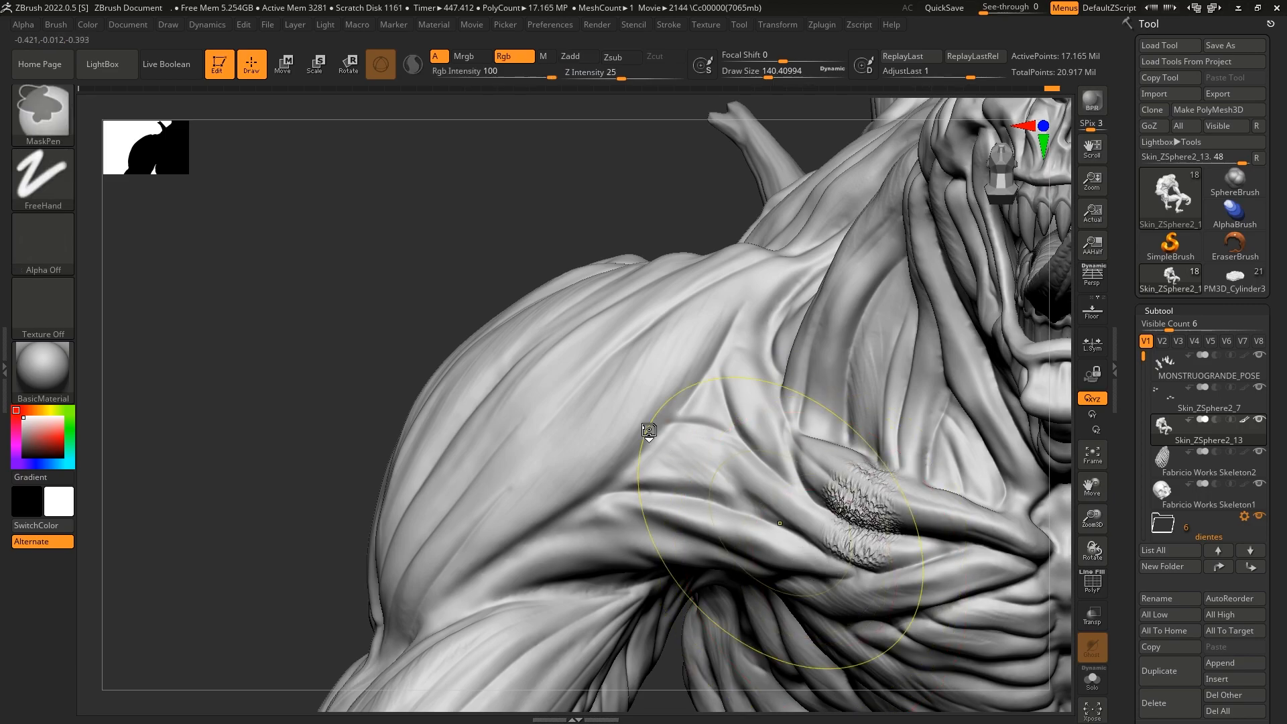
key("ctrl+z")
left_click_drag(597, 394, 529, 445)
mouse_move(315, 401)
left_mouse_down()
mouse_move(382, 429)
mouse_move(313, 411)
mouse_move(326, 422)
mouse_move(349, 411)
left_mouse_up()
key("ctrl")
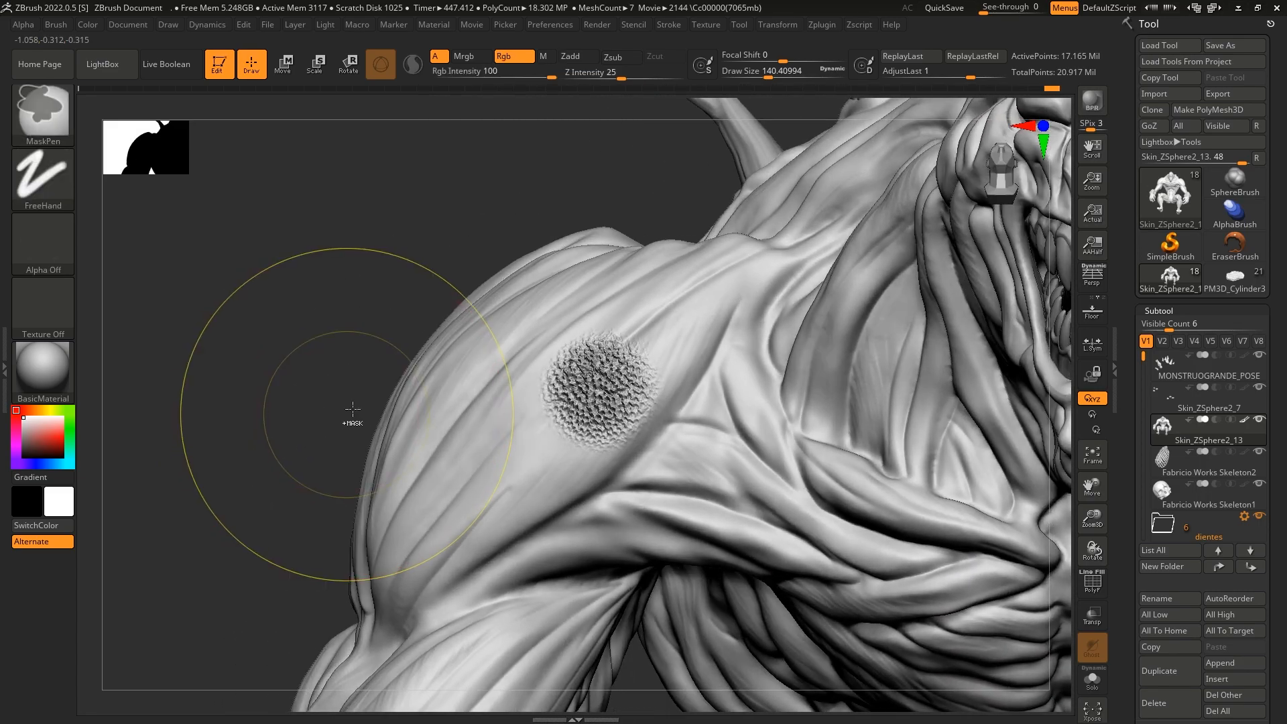
key("ctrl+z")
Try stamping the alien skin alpha on the shoulder at Z Intensity 10 and at 20, undoing each stamp
left_click_drag(605, 79, 583, 83)
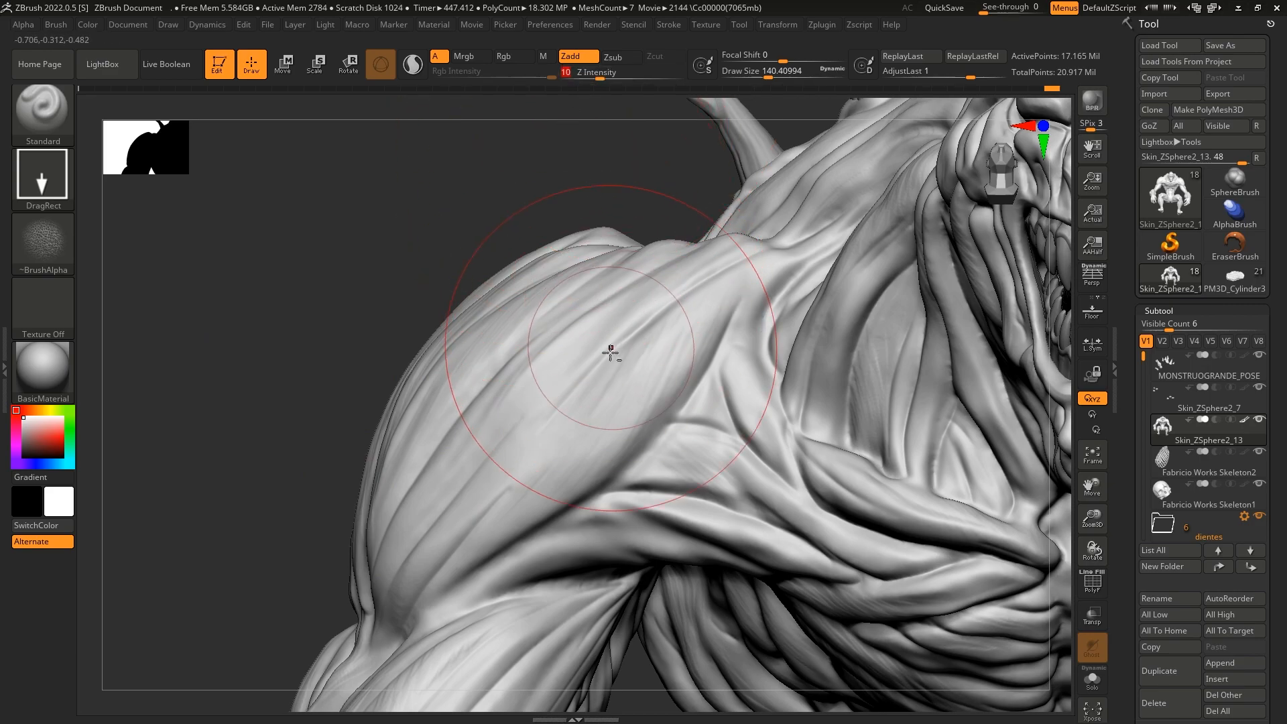
key("ctrl")
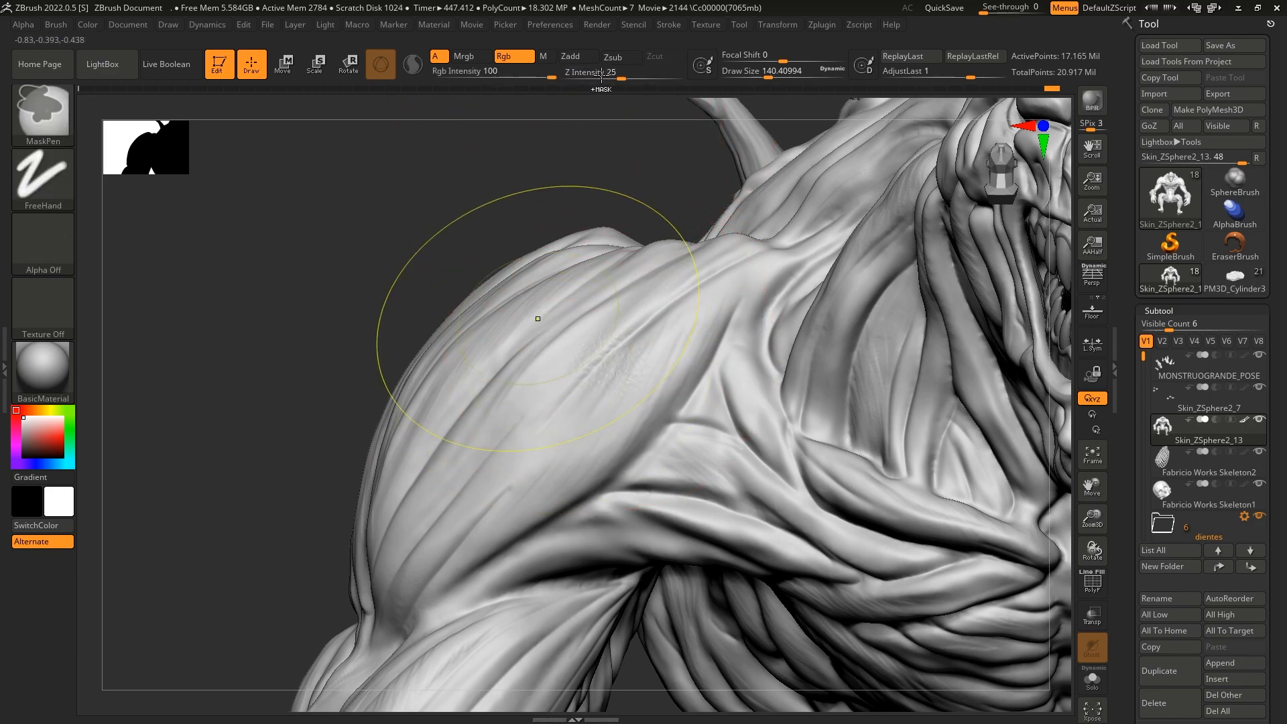
left_click_drag(600, 79, 616, 72)
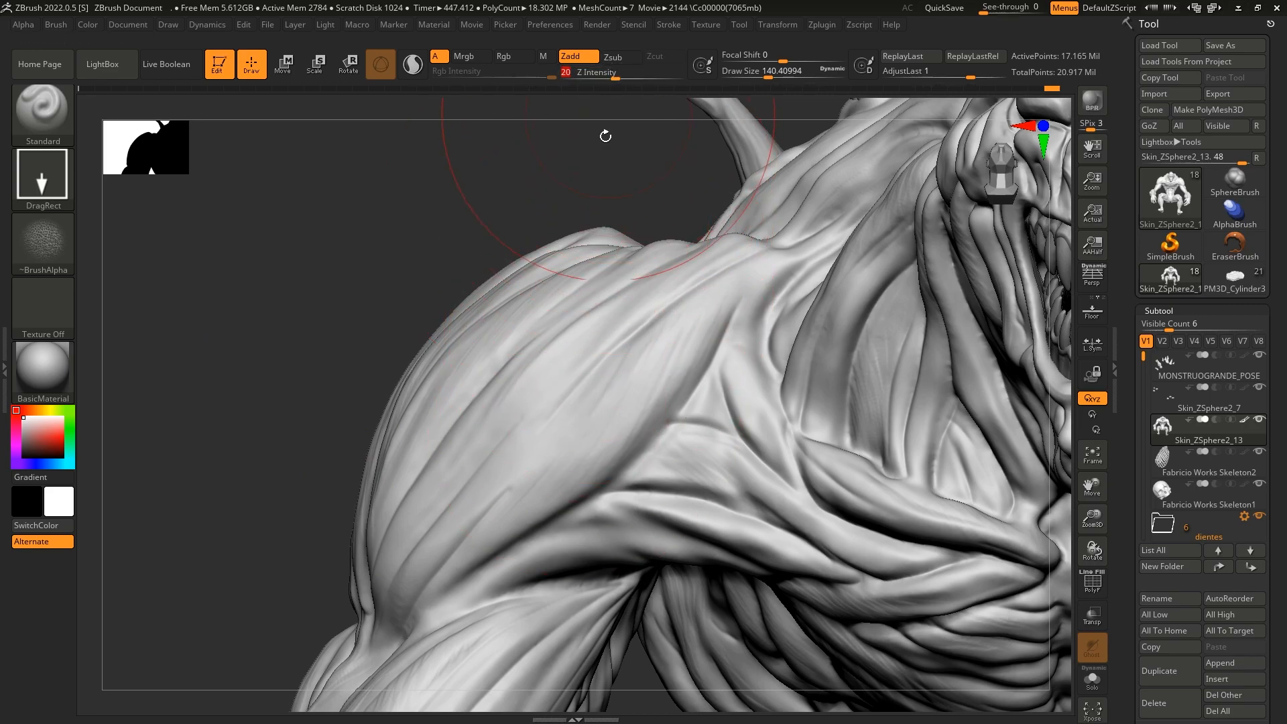
mouse_move(571, 460)
left_mouse_down()
mouse_move(553, 469)
mouse_move(498, 441)
left_mouse_up()
mouse_move(328, 365)
left_mouse_down()
mouse_move(324, 399)
mouse_move(310, 373)
mouse_move(295, 405)
mouse_move(371, 419)
left_mouse_up()
mouse_move(227, 329)
left_mouse_down()
mouse_move(241, 322)
mouse_move(218, 308)
mouse_move(207, 335)
mouse_move(223, 349)
left_mouse_up()
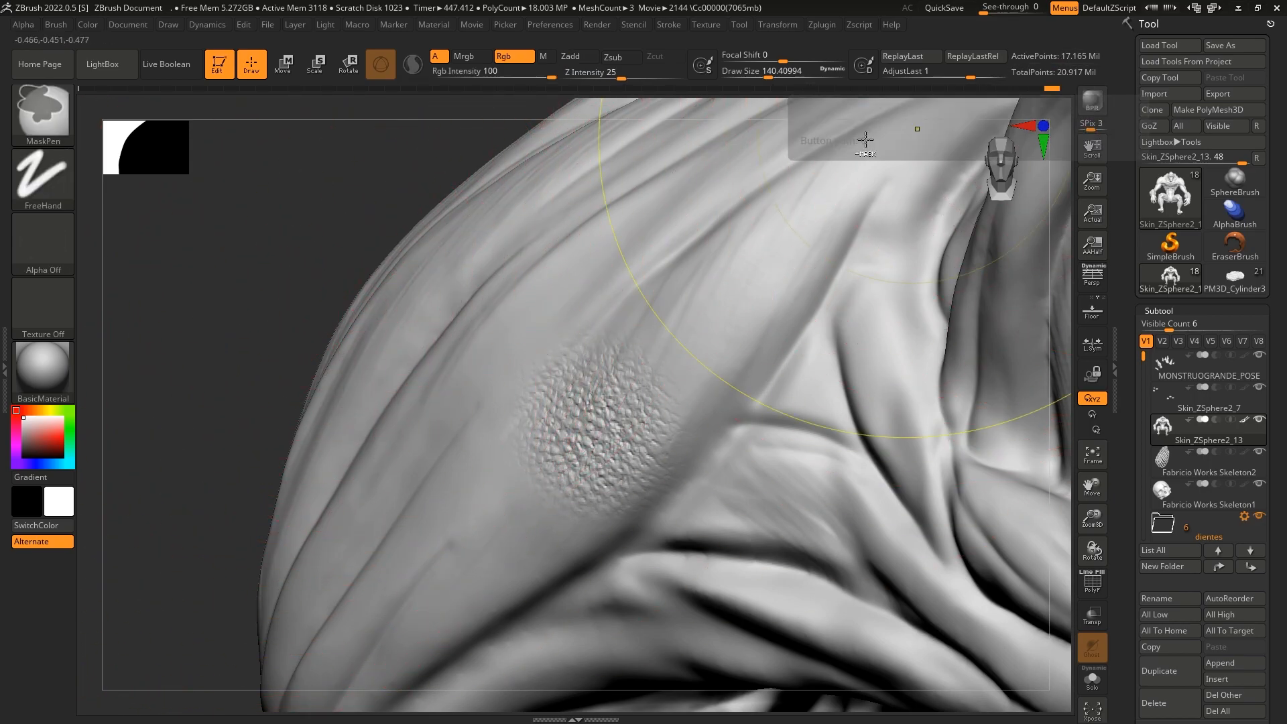
key("ctrl+z")
left_click_drag(252, 342, 209, 294, "alt")
left_click_drag(311, 359, 356, 371, "alt")
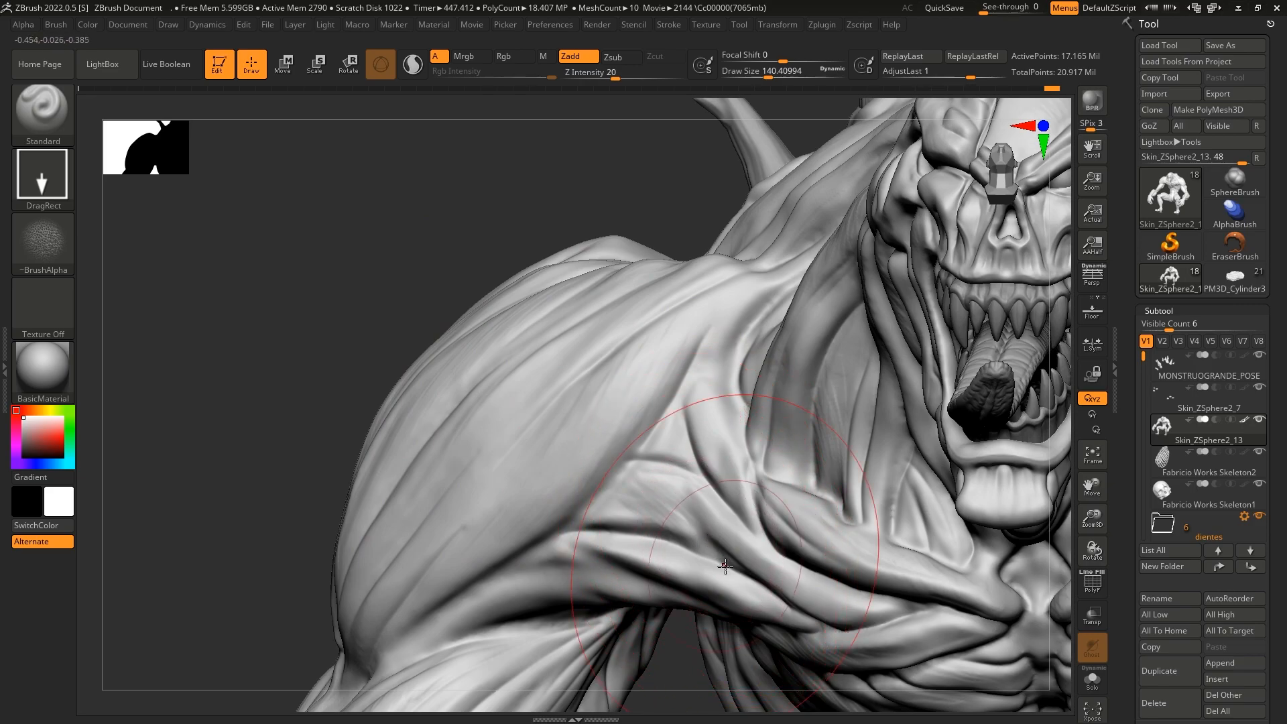
Try stamping the alien skin alpha near the neck at Z Intensity 17, undo it, and set the Z Intensity to 9
left_click_drag(614, 75, 608, 75)
left_click(609, 75)
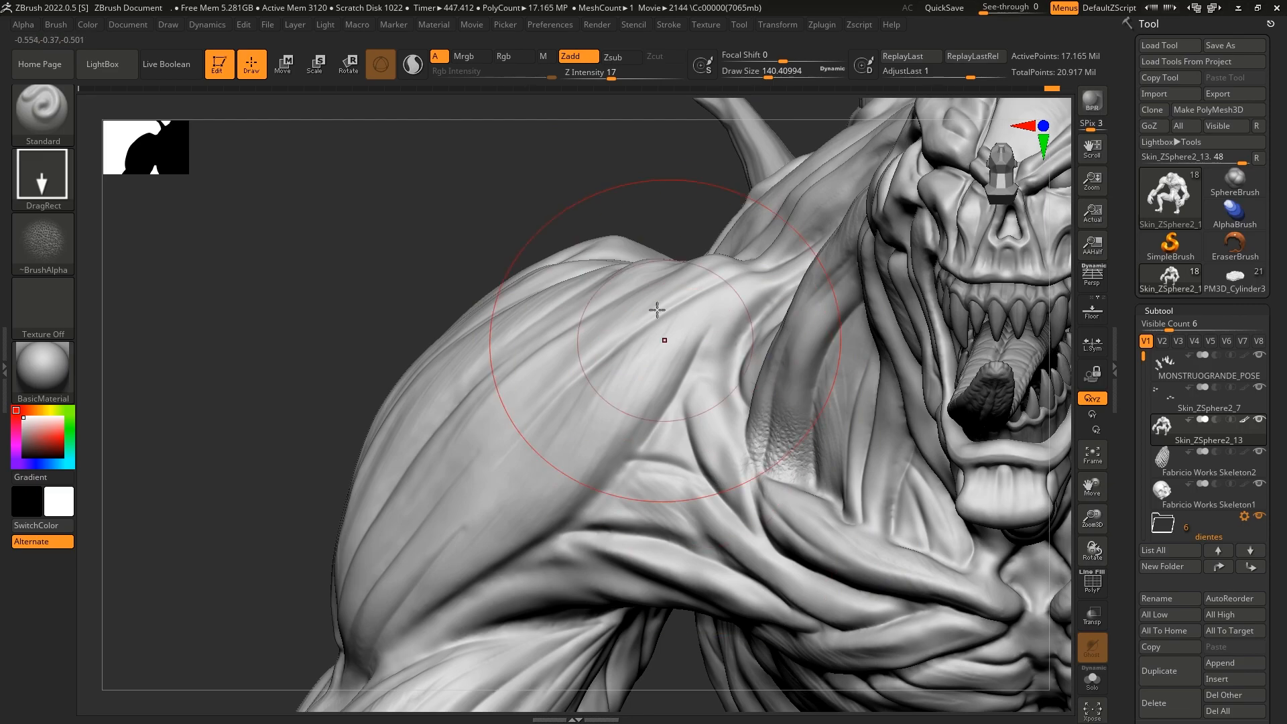
left_click(595, 86)
left_click(599, 74)
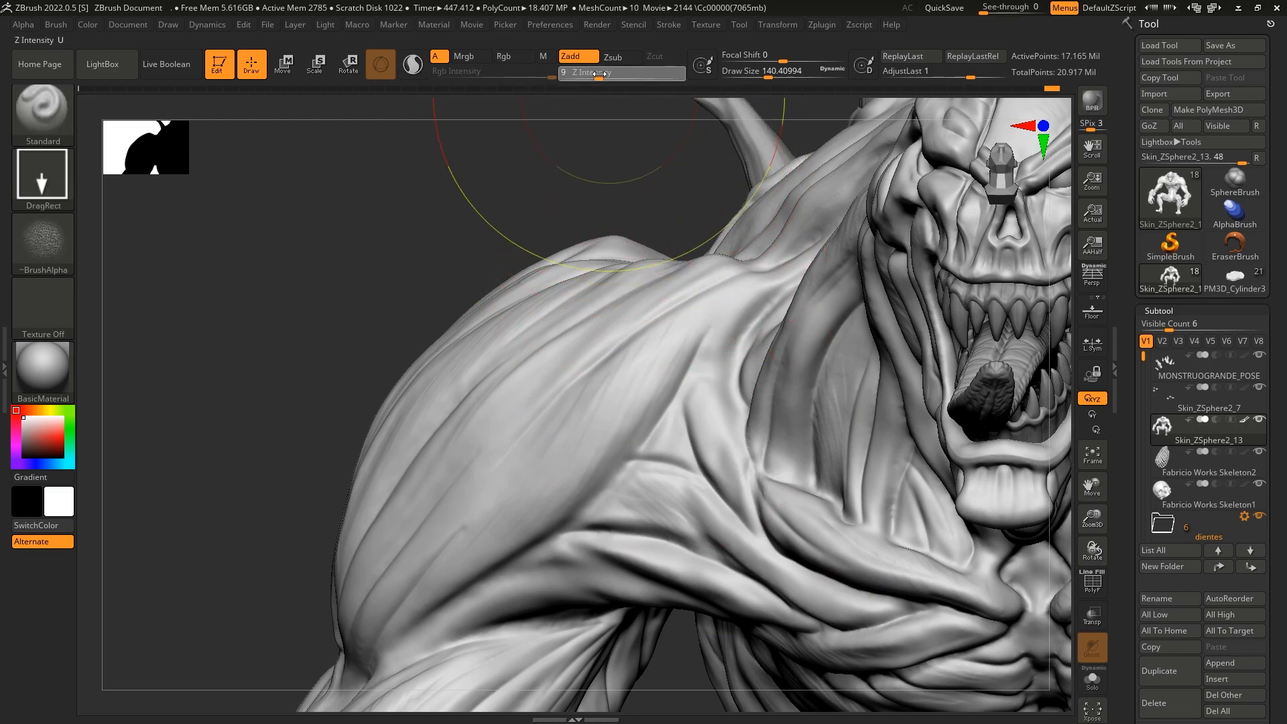
mouse_move(348, 267)
left_mouse_down()
mouse_move(325, 261)
mouse_move(349, 261)
left_mouse_up()
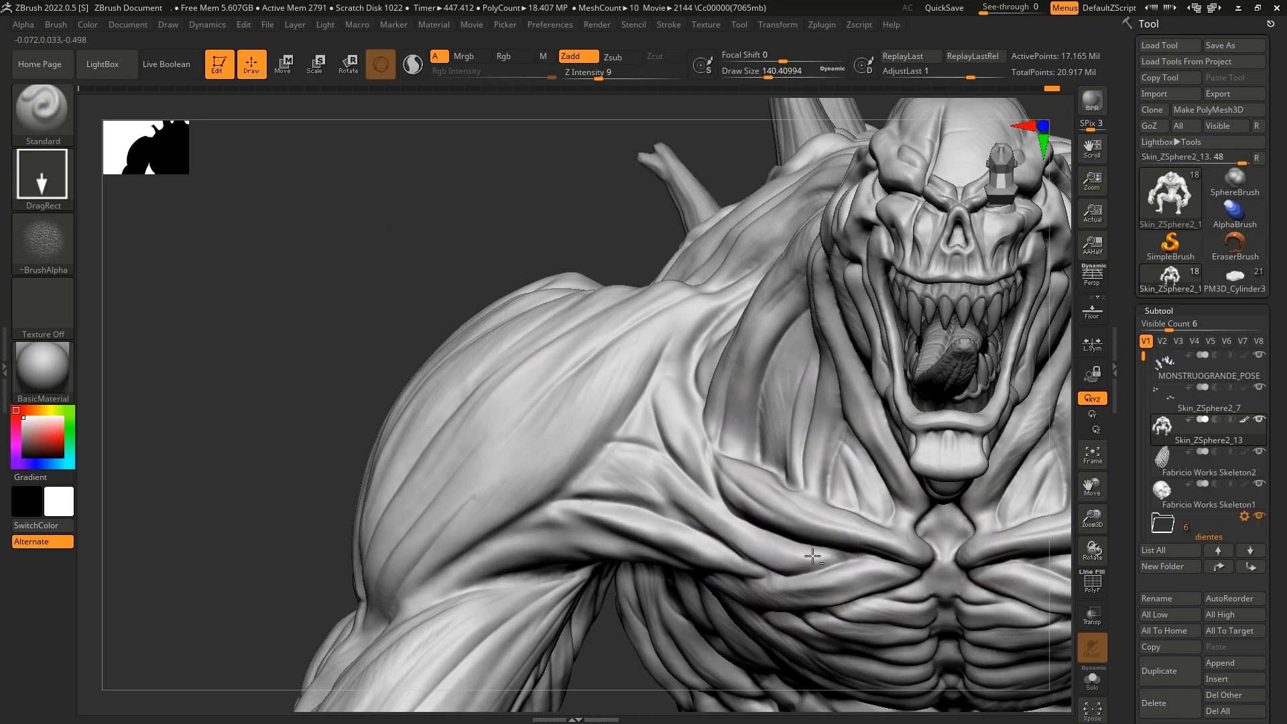
key("ctrl")
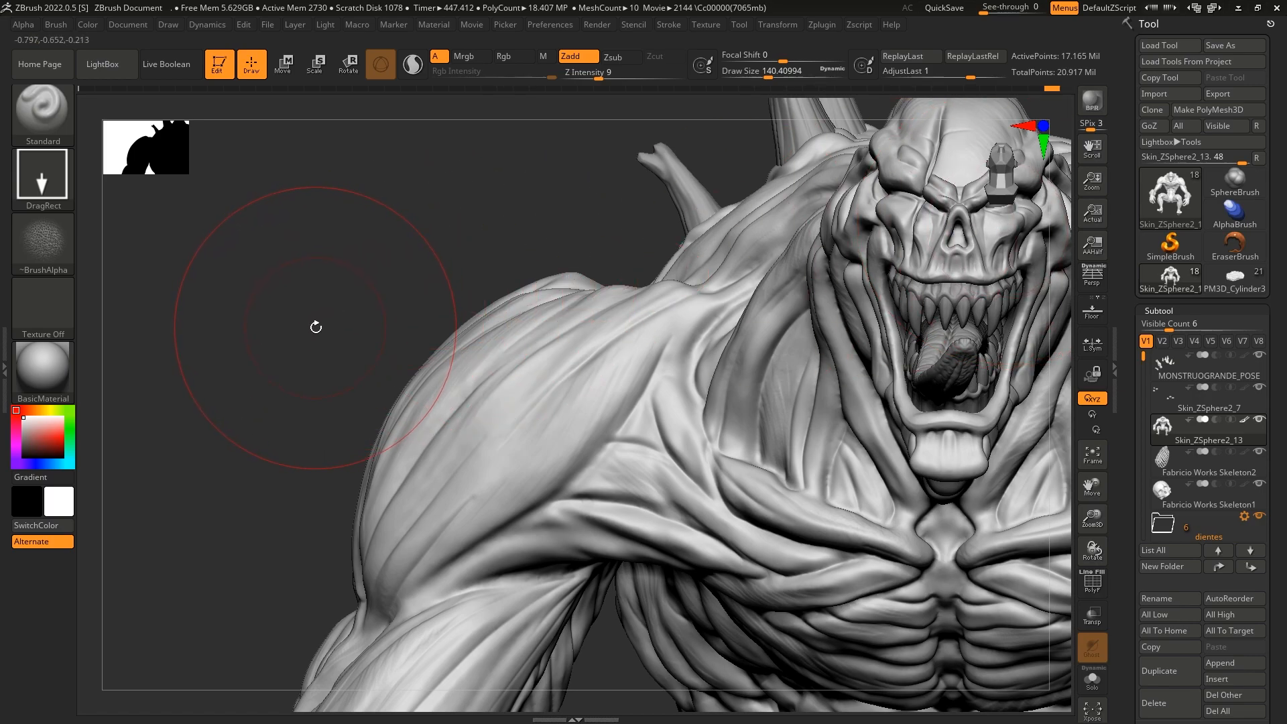
Load a SW_ReptileSkin alpha, try stamping it on the outer shoulder muscle, and undo the stamp
left_click_drag(293, 342, 422, 400)
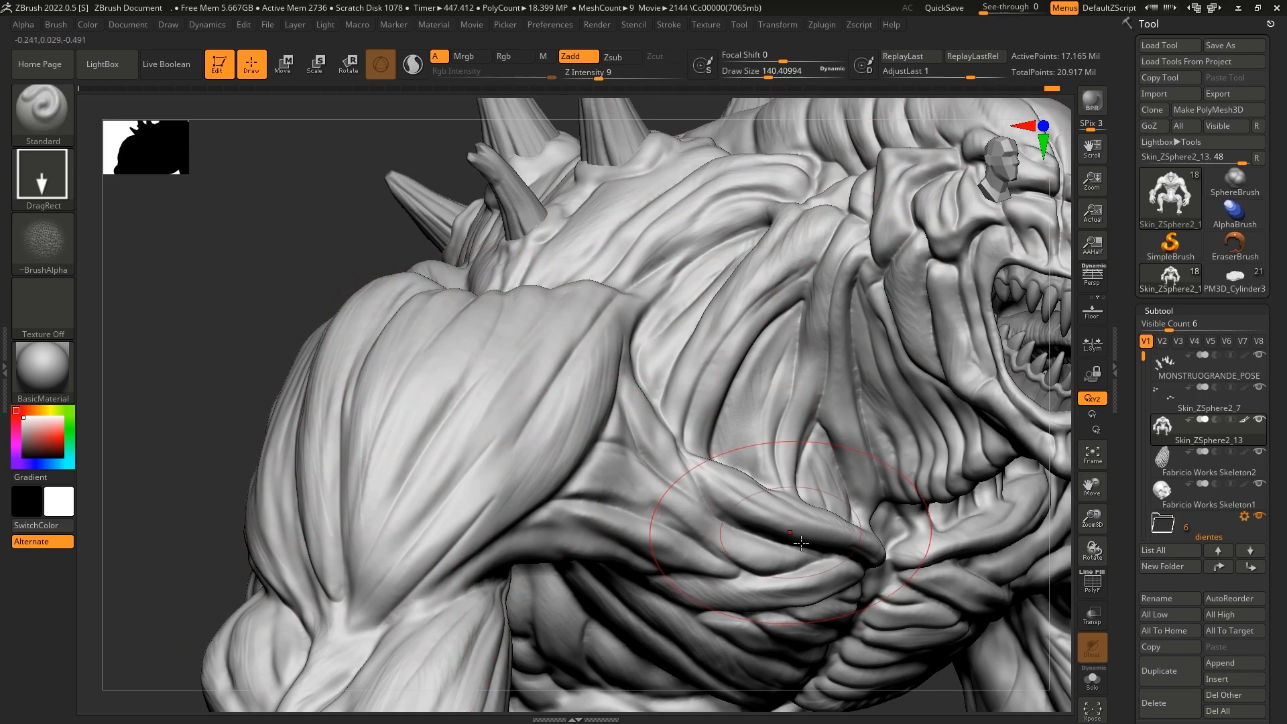
mouse_move(229, 458)
left_mouse_down()
mouse_move(183, 436)
mouse_move(634, 615)
left_mouse_up()
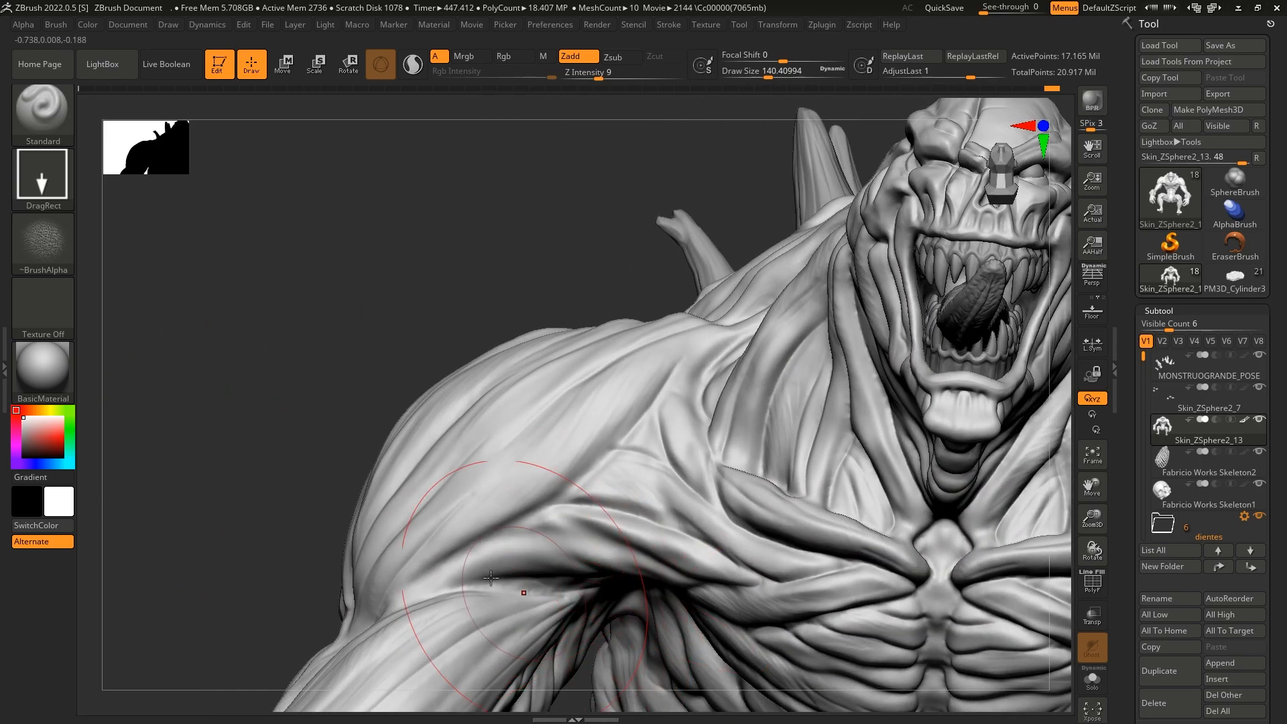
mouse_move(226, 504)
left_mouse_down()
mouse_move(235, 517)
mouse_move(282, 416)
mouse_move(244, 307)
mouse_move(255, 289)
left_mouse_up()
left_click_drag(848, 631, 748, 554, "alt")
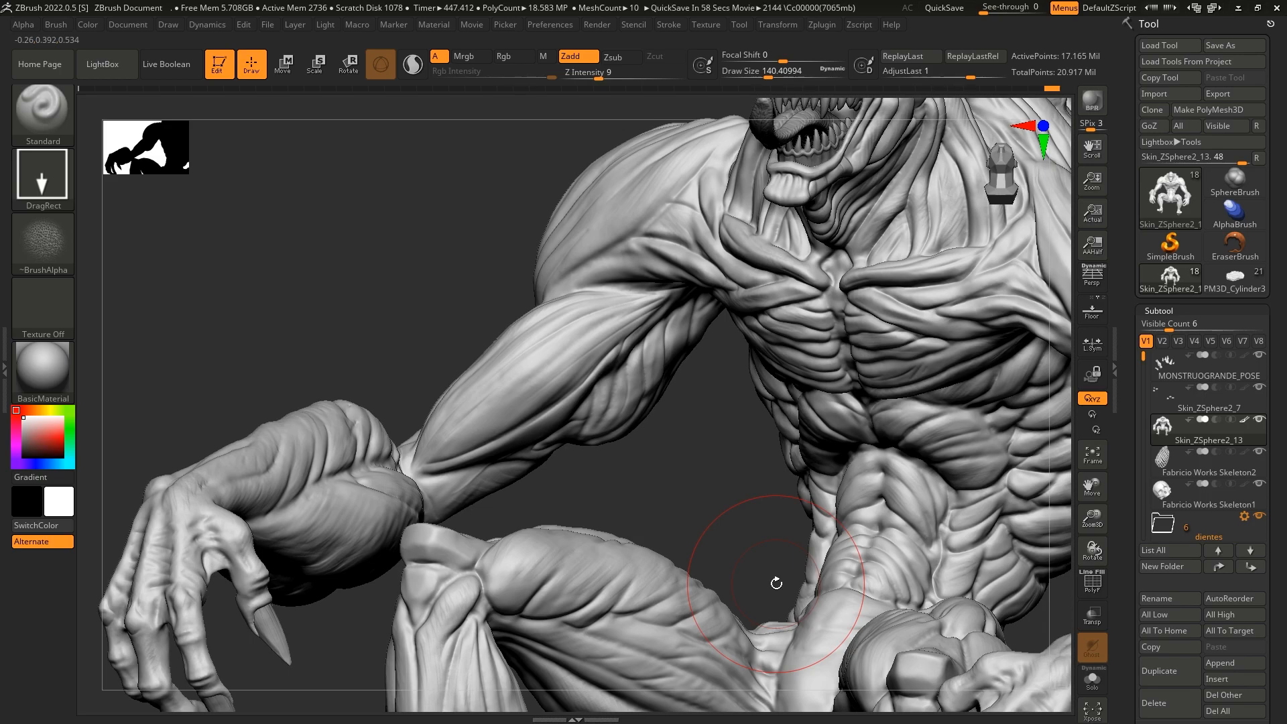
left_click_drag(214, 322, 303, 403)
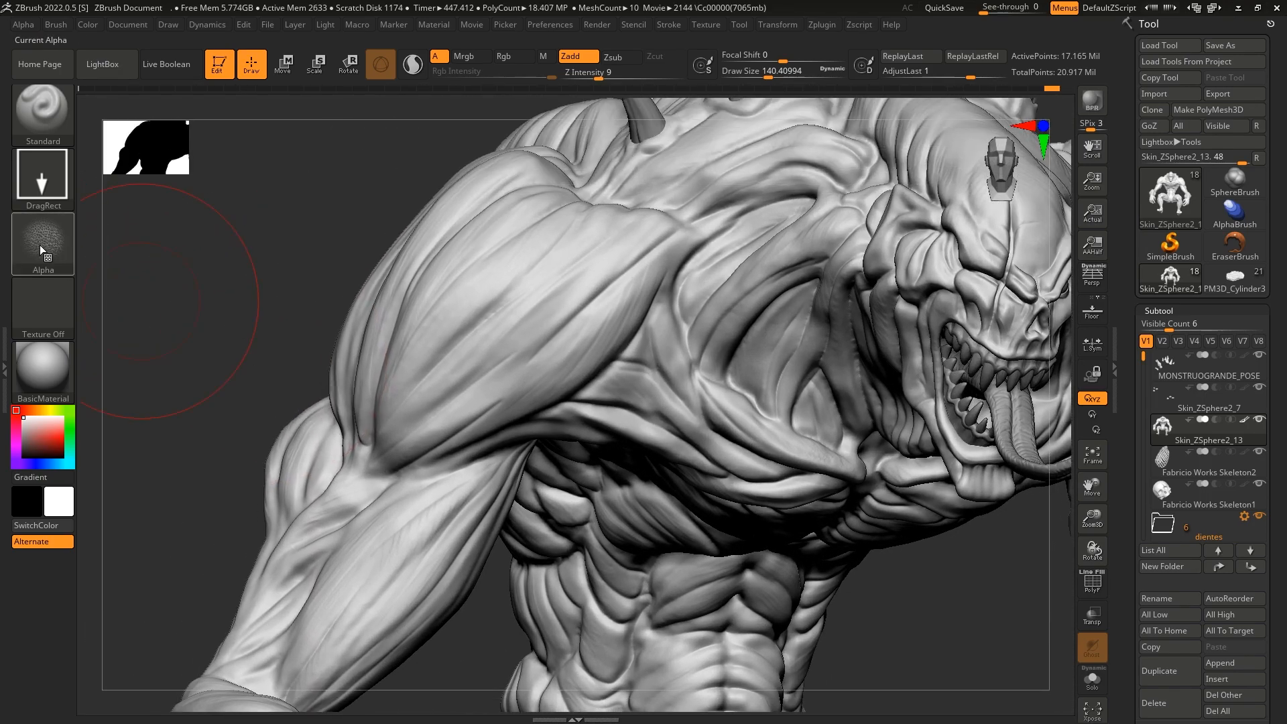
left_click(44, 250)
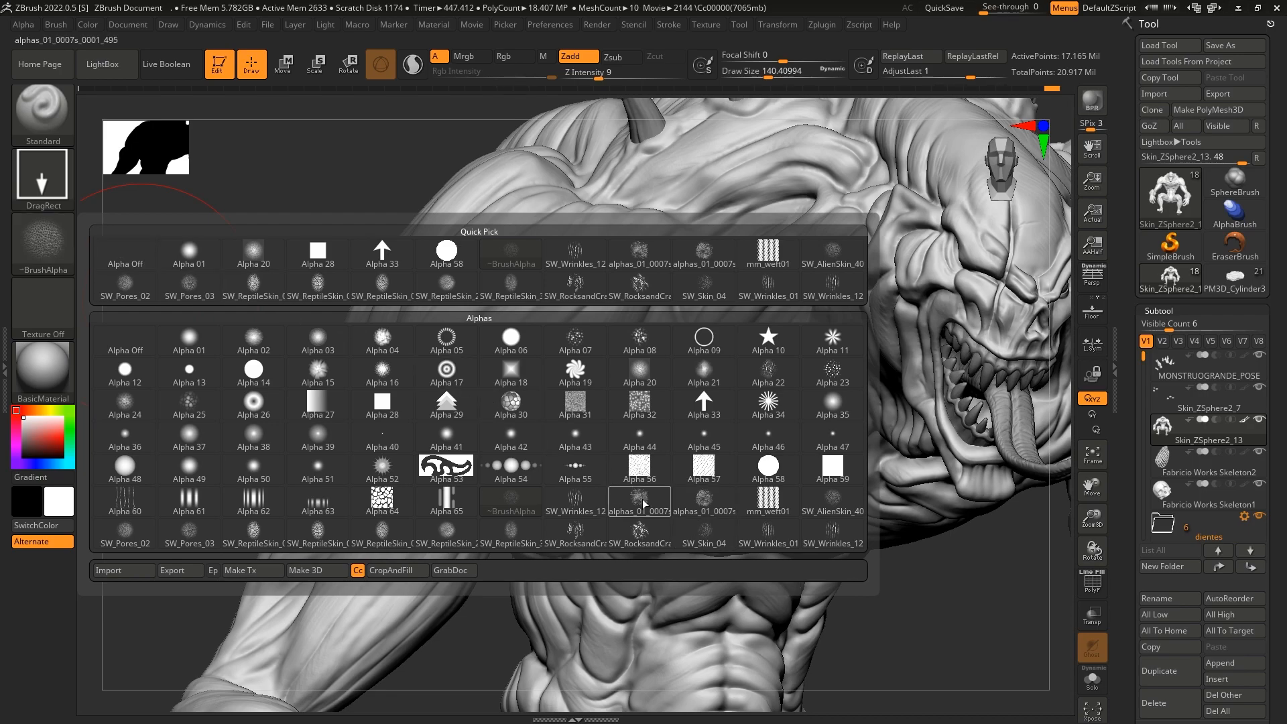
mouse_move(645, 504)
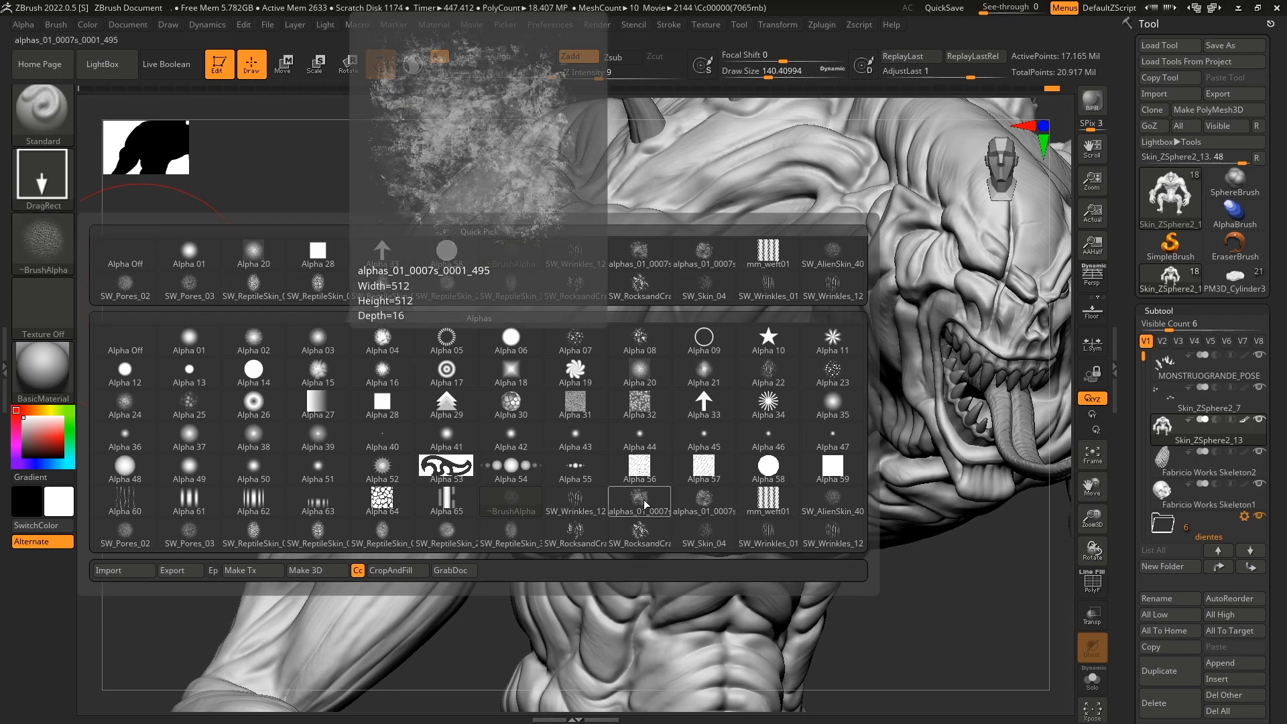
left_click(382, 533)
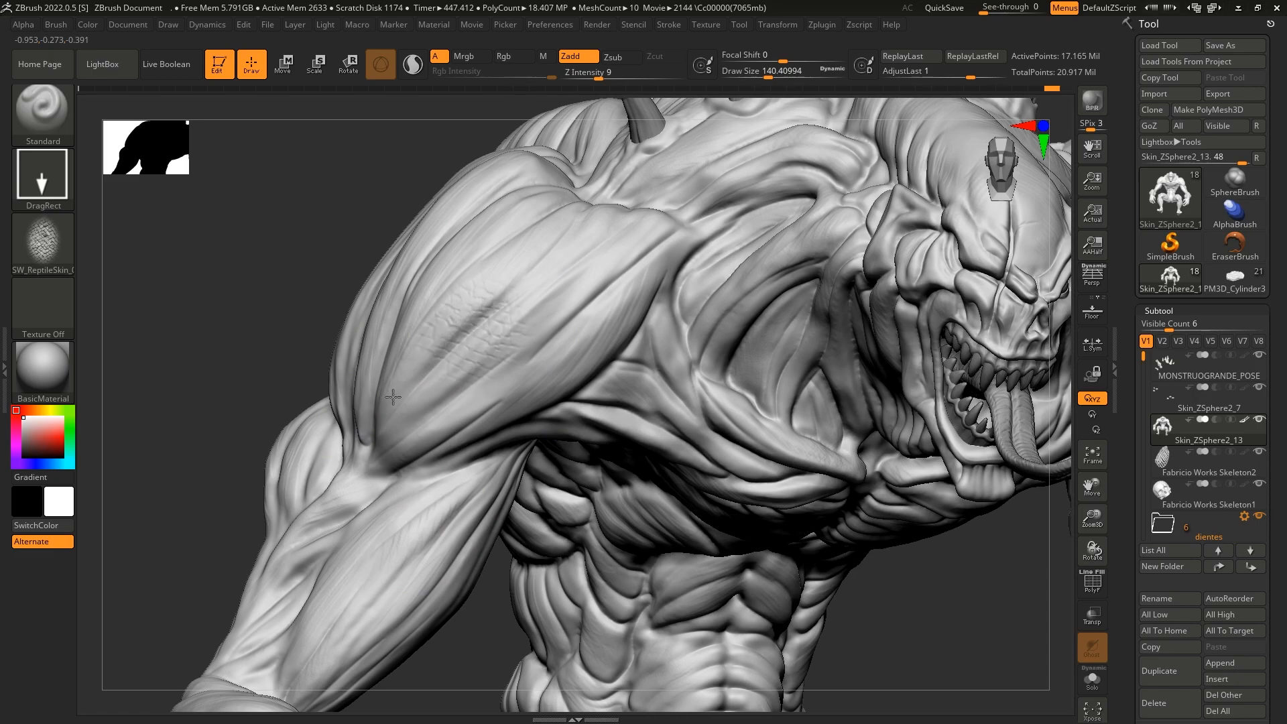
key("ctrl")
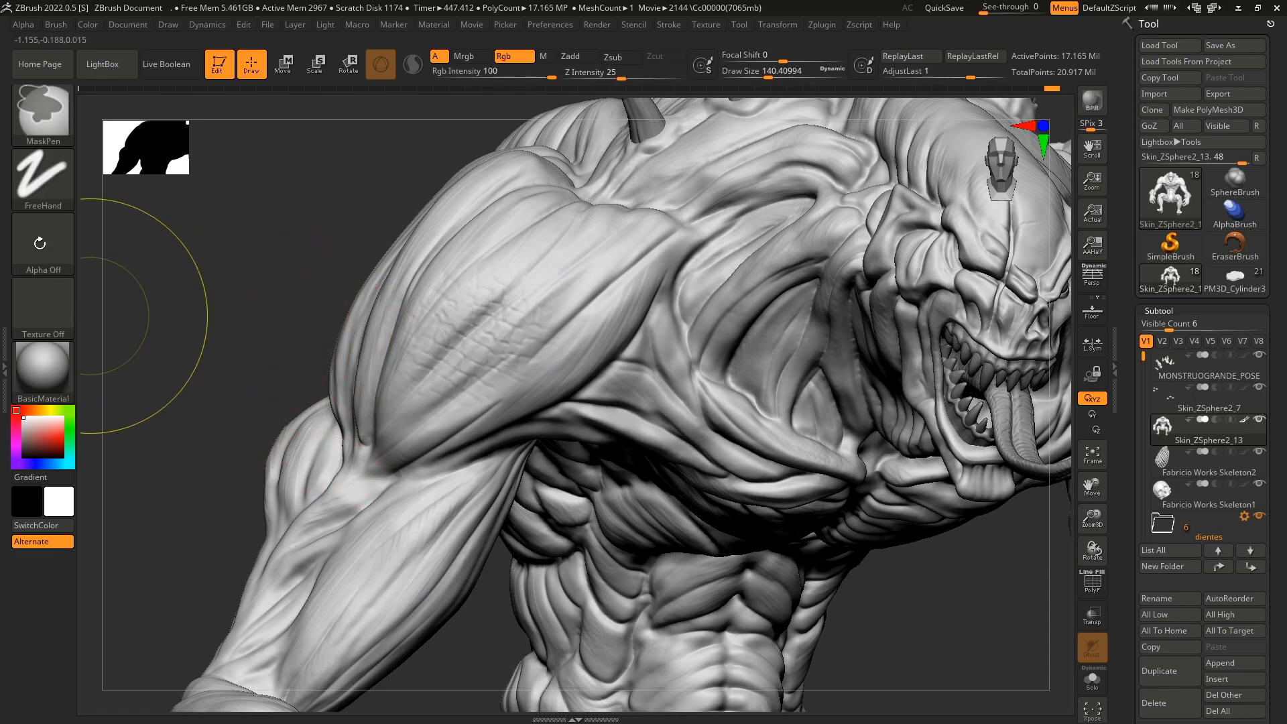
Switch to a coarser SW_ReptileSkin alpha, set the Z Intensity to 12, and try stamping it across the whole shoulder muscle
left_click(43, 242)
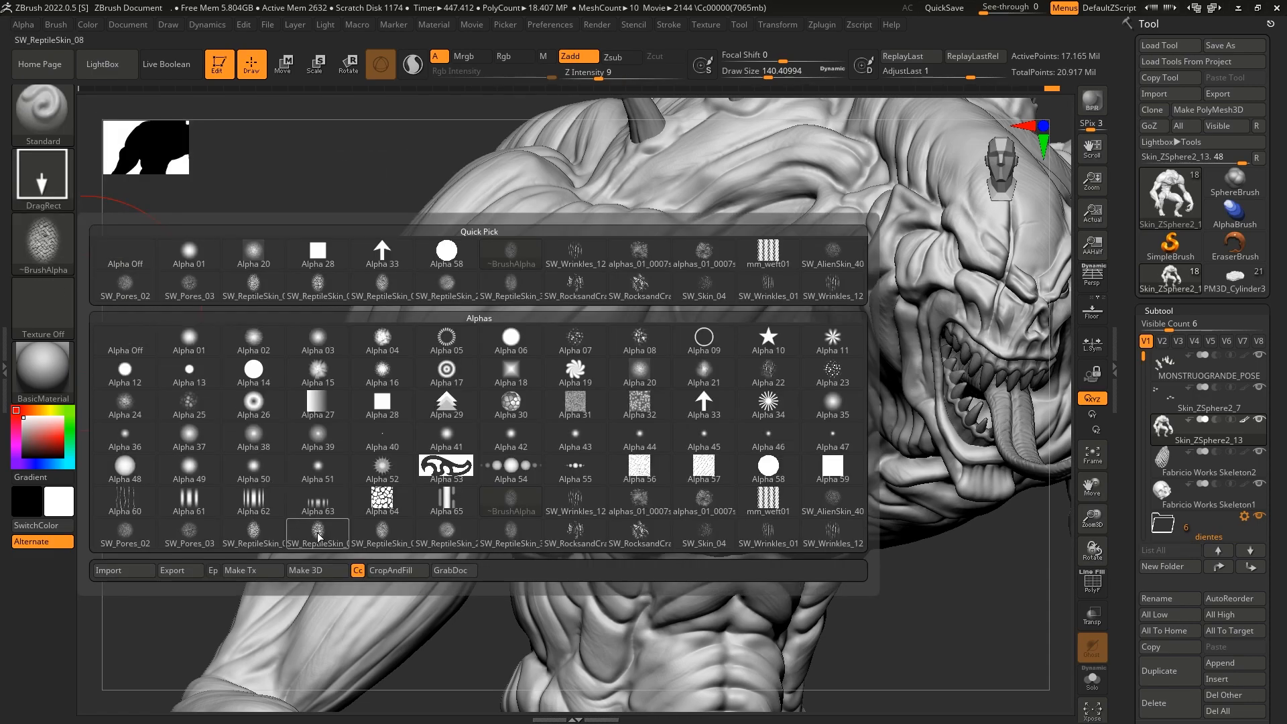
left_click_drag(598, 78, 604, 79)
left_click_drag(544, 241, 432, 410)
left_click_drag(225, 353, 310, 358)
left_click_drag(420, 396, 360, 455)
left_click_drag(414, 314, 348, 370)
left_click_drag(418, 240, 410, 247)
left_click_drag(777, 676, 569, 664)
left_click_drag(417, 516, 373, 577)
mouse_move(242, 445)
left_mouse_down()
mouse_move(262, 426)
mouse_move(244, 425)
mouse_move(245, 487)
mouse_move(311, 455)
mouse_move(327, 375)
mouse_move(351, 376)
left_mouse_up()
left_click_drag(303, 443, 313, 302)
left_click_drag(272, 365, 276, 366)
left_click_drag(583, 603, 268, 536)
left_click_drag(168, 559, 140, 556)
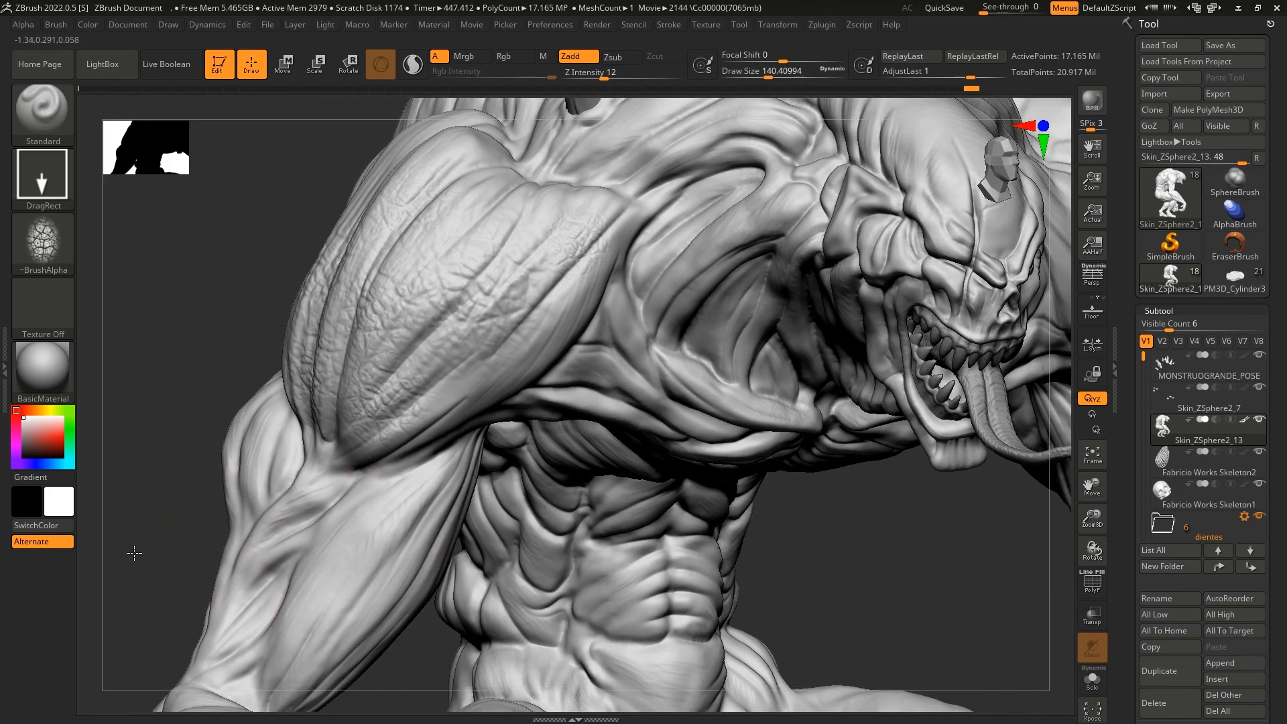
Try the reptile skin alpha on the chest beside the shoulder, and undo the reptile skin stamps
key("f")
mouse_move(166, 602)
left_mouse_down()
mouse_move(365, 588)
mouse_move(299, 583)
mouse_move(325, 588)
mouse_move(342, 630)
left_mouse_up()
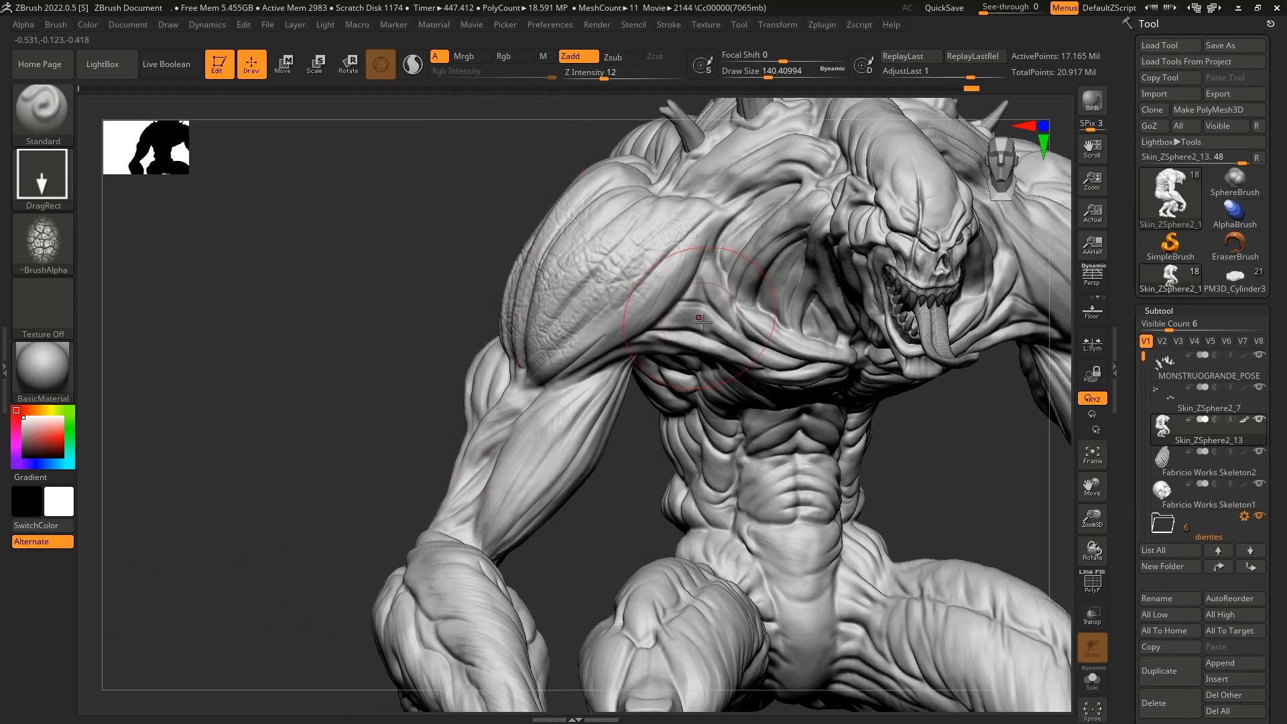
left_click_drag(421, 295, 404, 263)
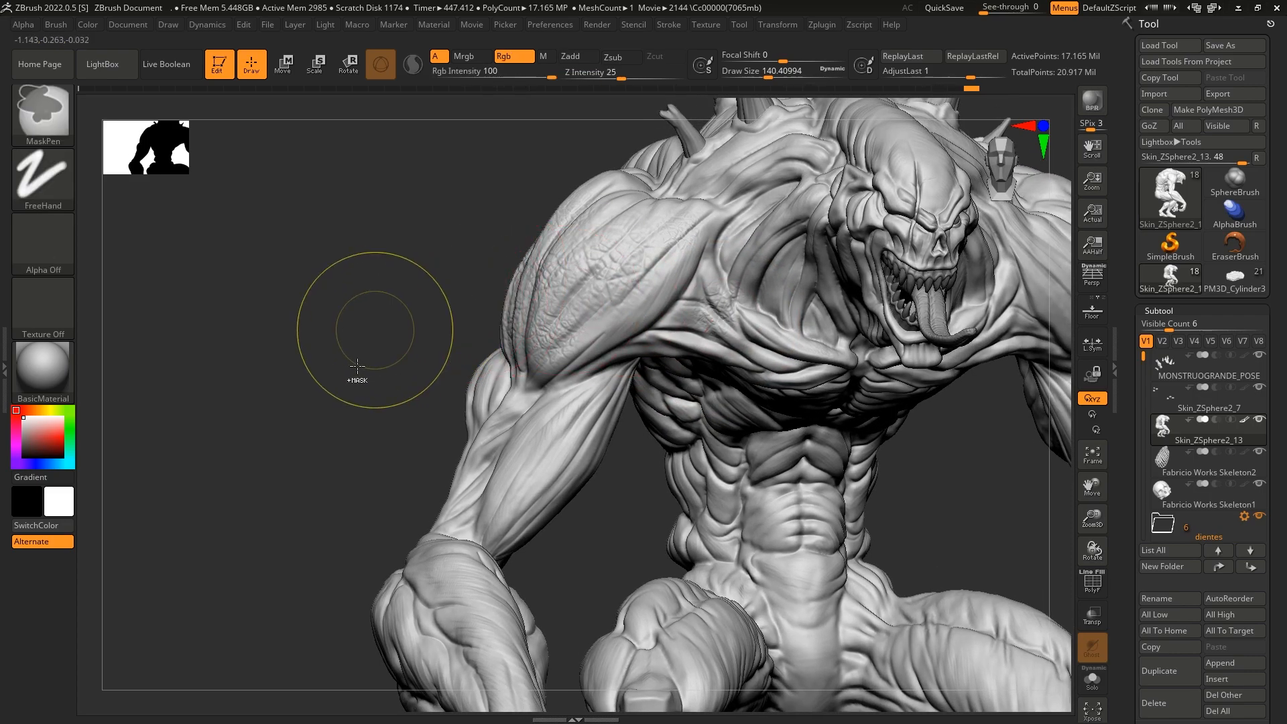
key("ctrl+z")
mouse_move(306, 351)
left_mouse_down()
mouse_move(333, 373)
mouse_move(232, 389)
mouse_move(296, 379)
mouse_move(388, 407)
left_mouse_up()
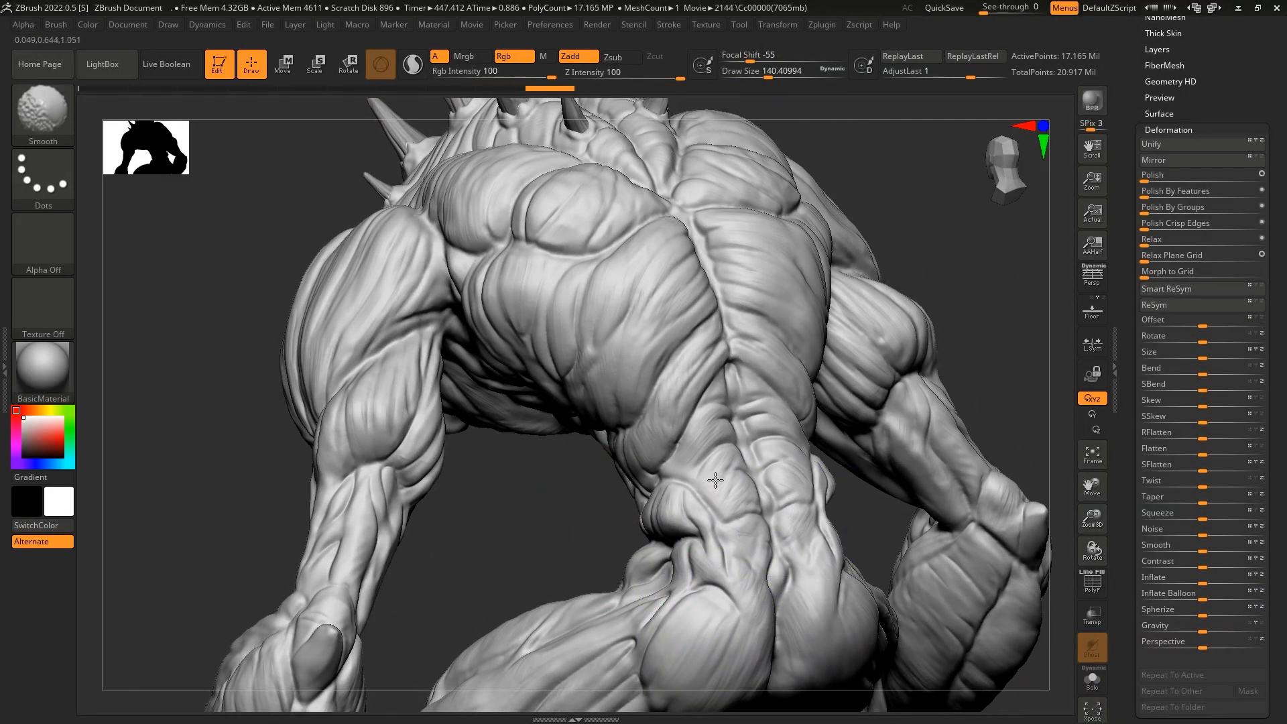
Smooth a small patch of the creature's lower back beside the spine
left_click_drag(715, 480, 697, 442, "shift")
left_click_drag(214, 402, 87, 404)
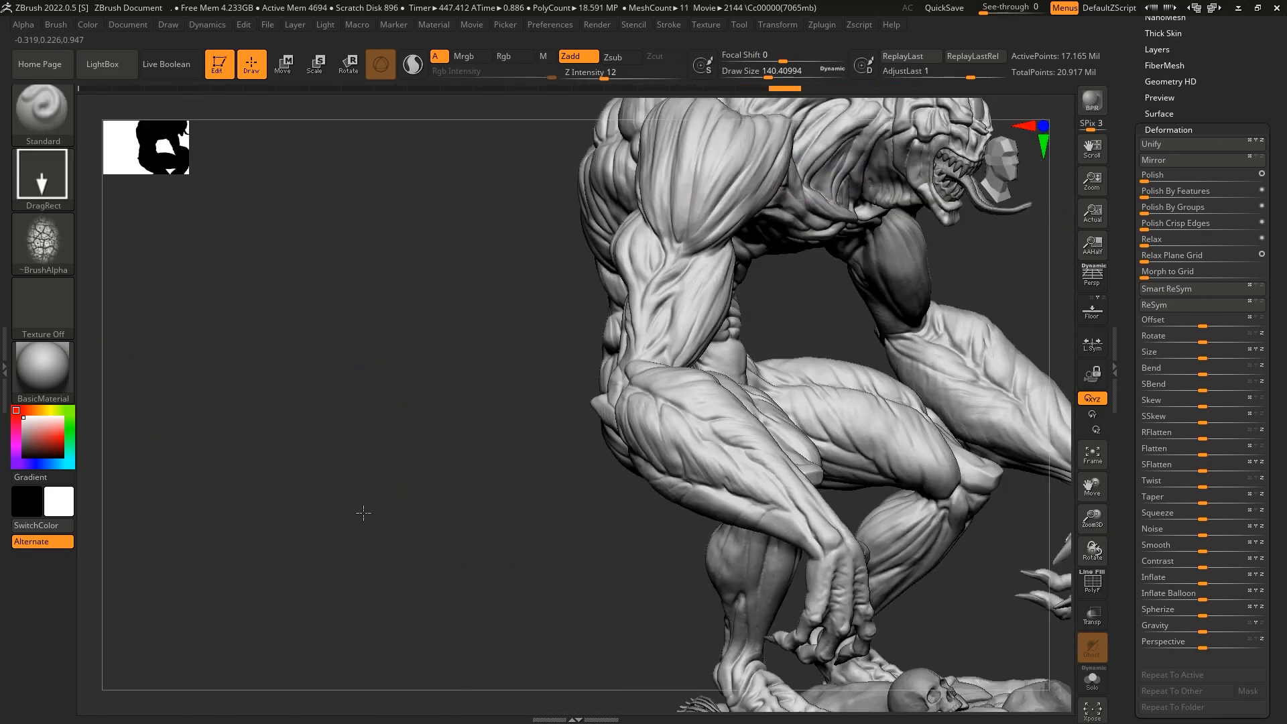
mouse_move(365, 511)
left_mouse_down()
mouse_move(398, 509)
mouse_move(333, 520)
mouse_move(741, 572)
mouse_move(769, 560)
mouse_move(510, 652)
mouse_move(409, 577)
mouse_move(321, 556)
left_mouse_up()
Load the SW_Pores_02 alpha and stamp pores onto the throat folds below the jaw at Z Intensity 12
left_click(59, 243)
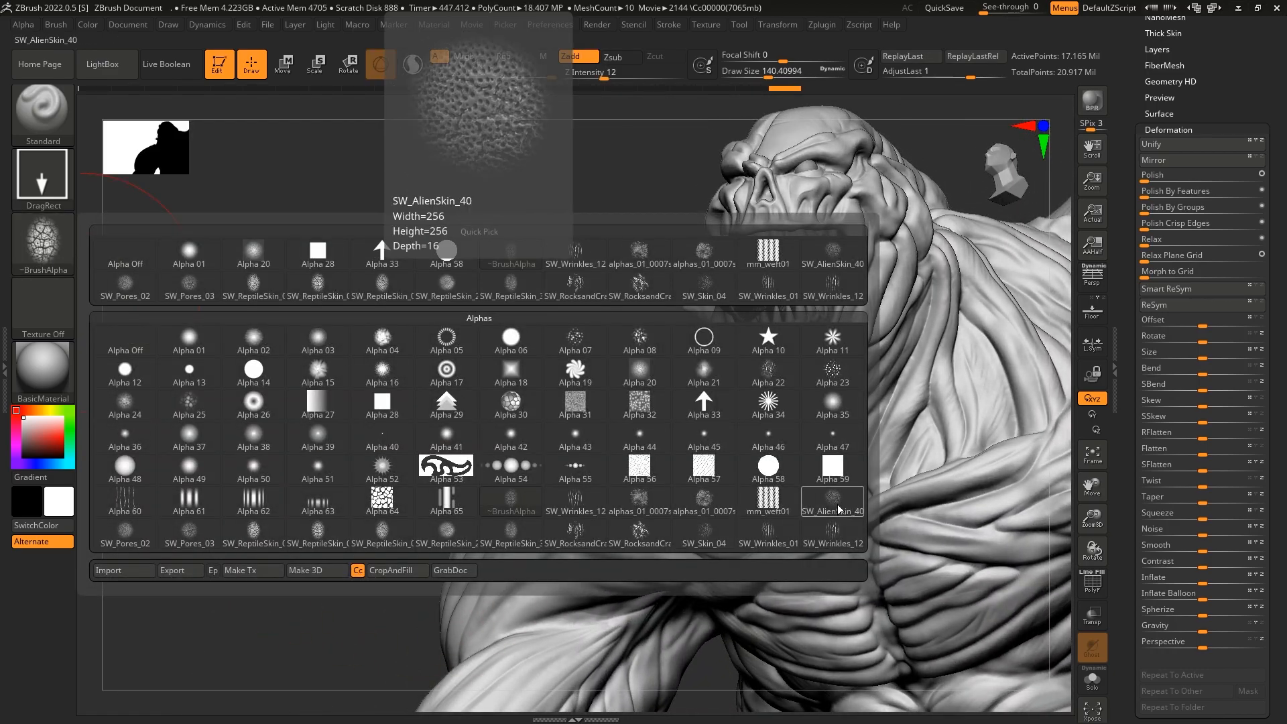
left_click(126, 533)
left_click_drag(982, 365, 1006, 419)
right_click_drag(520, 331, 636, 396, "ctrl")
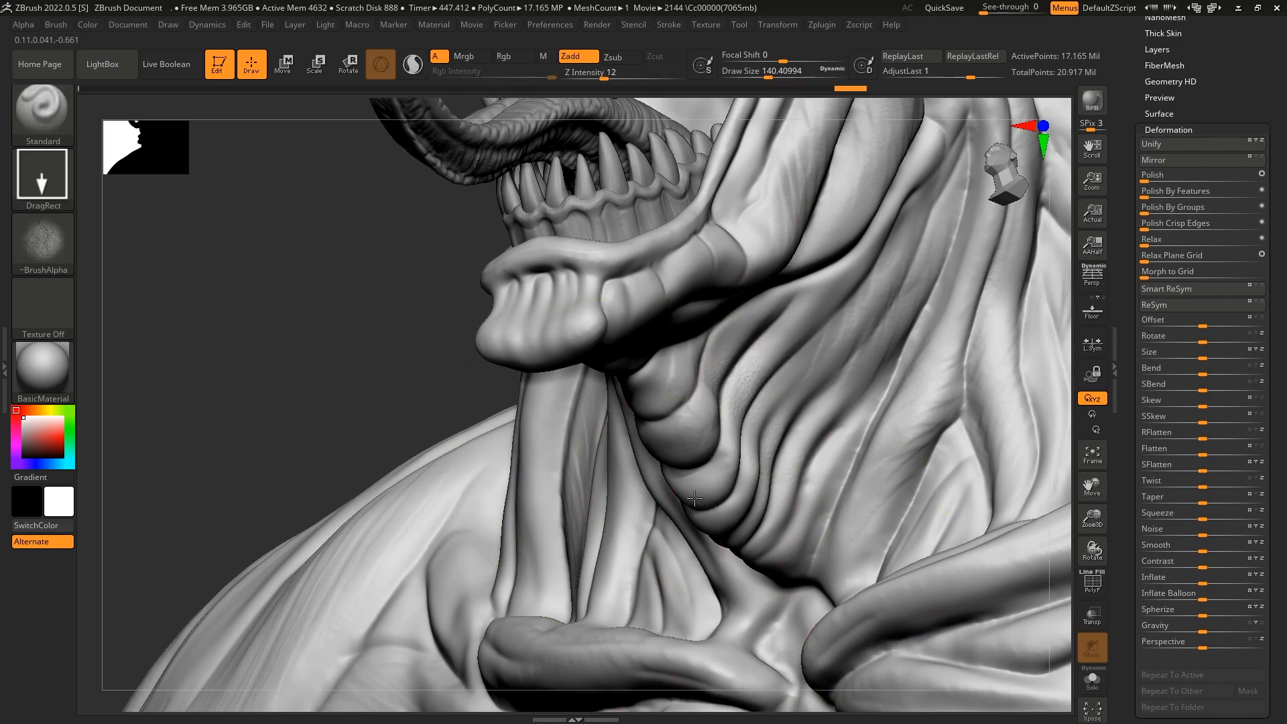
left_click_drag(714, 567, 714, 568)
right_click_drag(727, 546, 731, 496)
left_click_drag(801, 439, 834, 519)
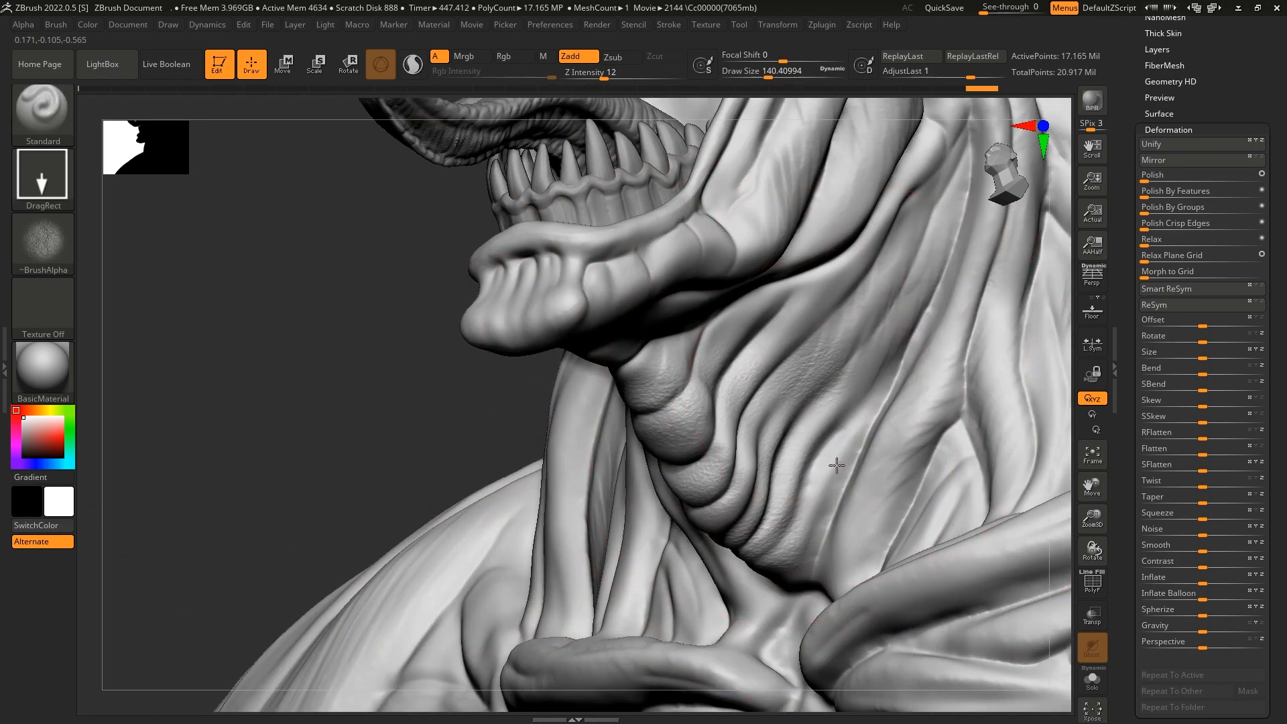
Stamp more pores along the side of the throat below the jaw, and undo the last stamp
left_click_drag(821, 311, 785, 329)
left_click_drag(429, 365, 382, 359)
left_click_drag(798, 351, 826, 389)
left_click_drag(753, 301, 777, 341)
left_click_drag(201, 362, 416, 368)
left_click_drag(784, 395, 792, 416)
key("ctrl+z")
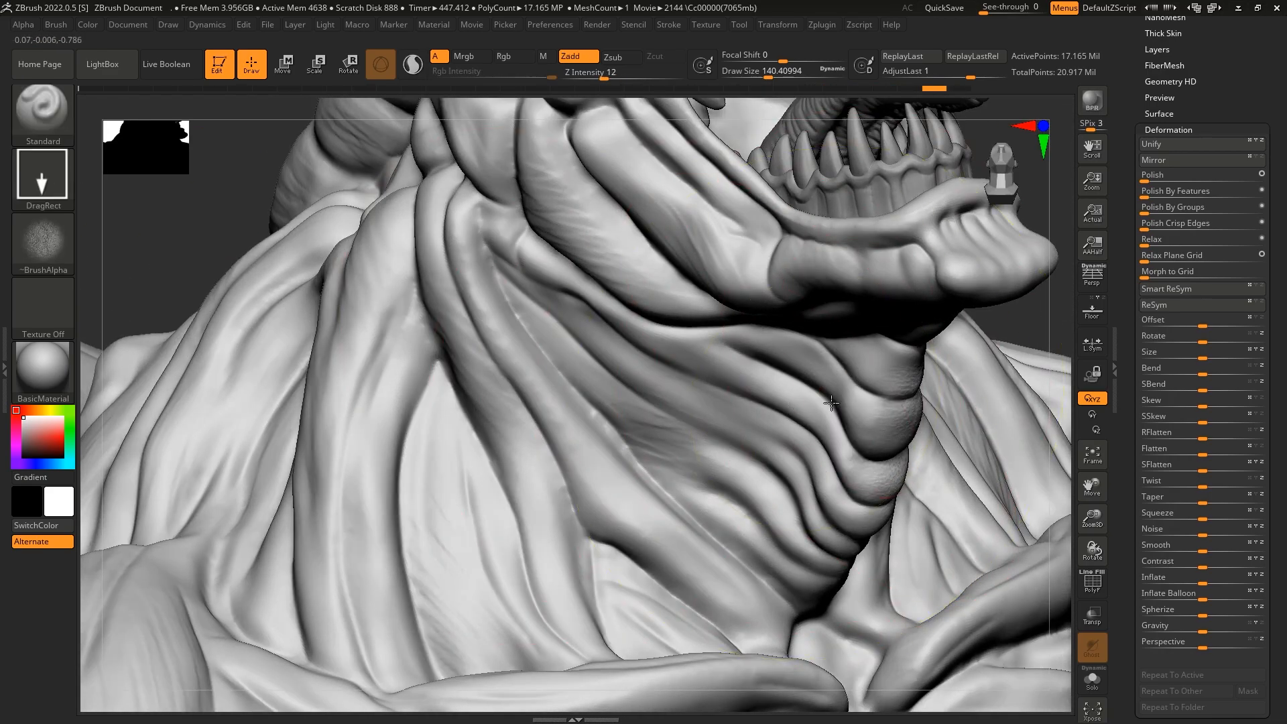
Stamp pores over the folds on the opposite side of the throat, undoing the first attempt
left_click_drag(795, 467, 784, 464)
key("ctrl+z")
left_click_drag(861, 506, 797, 507)
left_click_drag(801, 558, 746, 545)
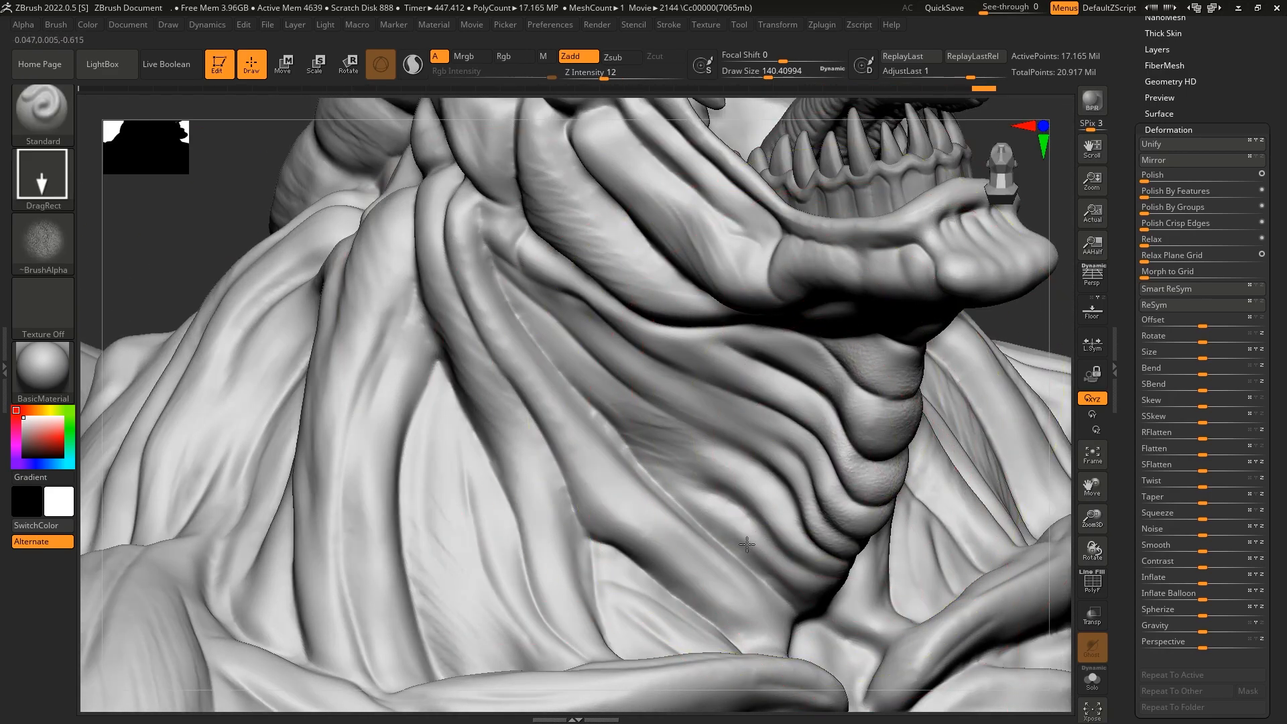
left_click_drag(763, 501, 776, 442)
left_click_drag(729, 390, 697, 397)
Stamp pores on the front of the throat down to its base, undoing the stamp that does not fit
right_click_drag(528, 442, 685, 369)
left_click_drag(716, 346, 686, 429)
key("ctrl+z")
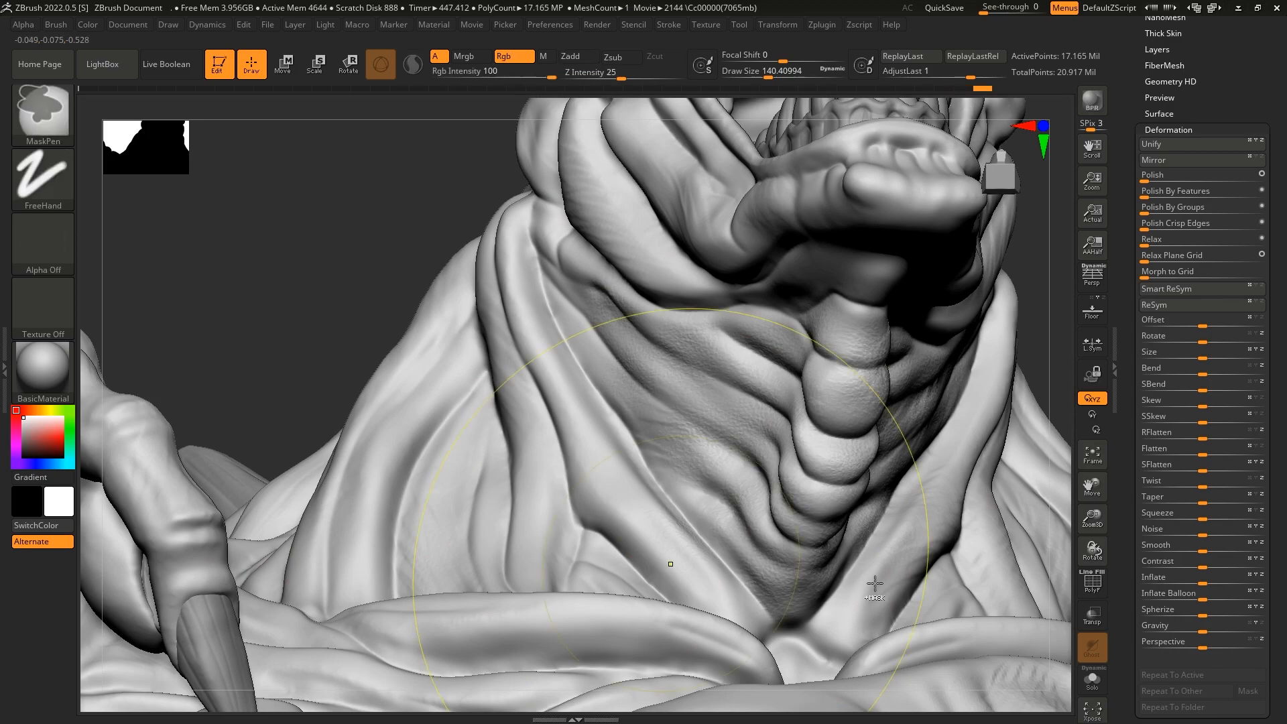
key("ctrl")
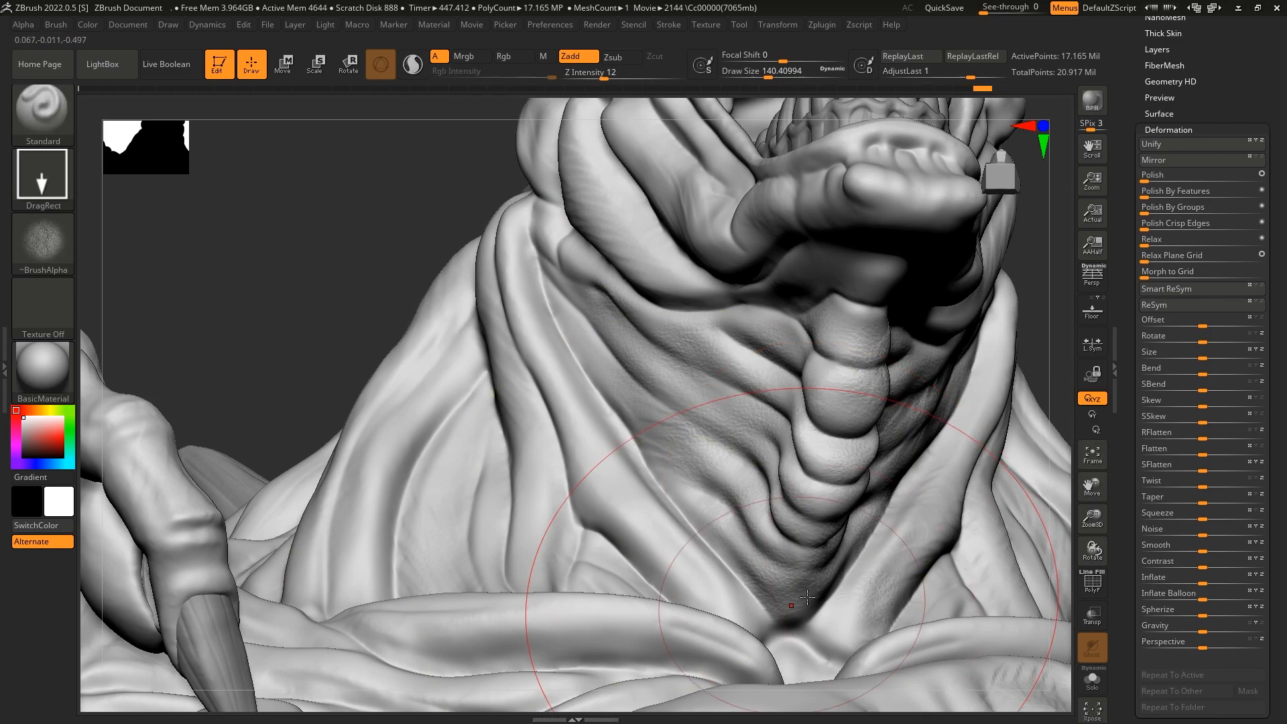
left_click_drag(714, 584, 579, 541)
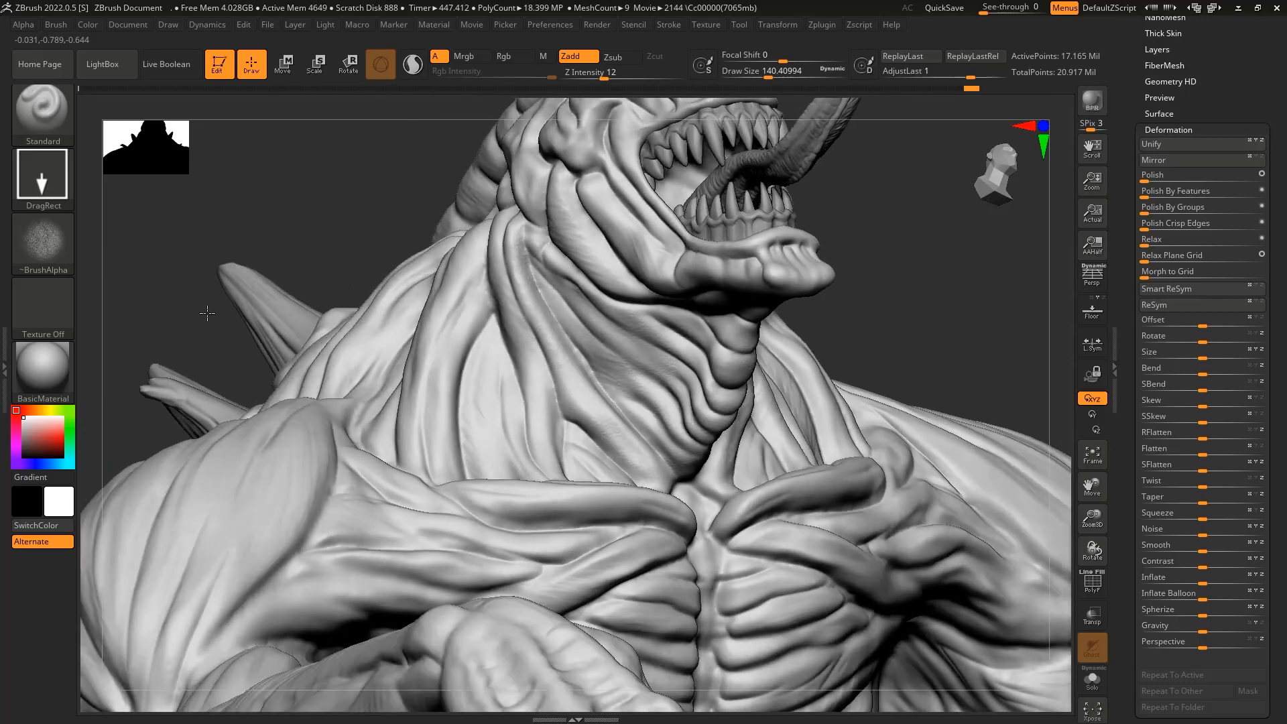
mouse_move(207, 313)
left_mouse_down()
mouse_move(293, 221)
mouse_move(736, 717)
left_mouse_up()
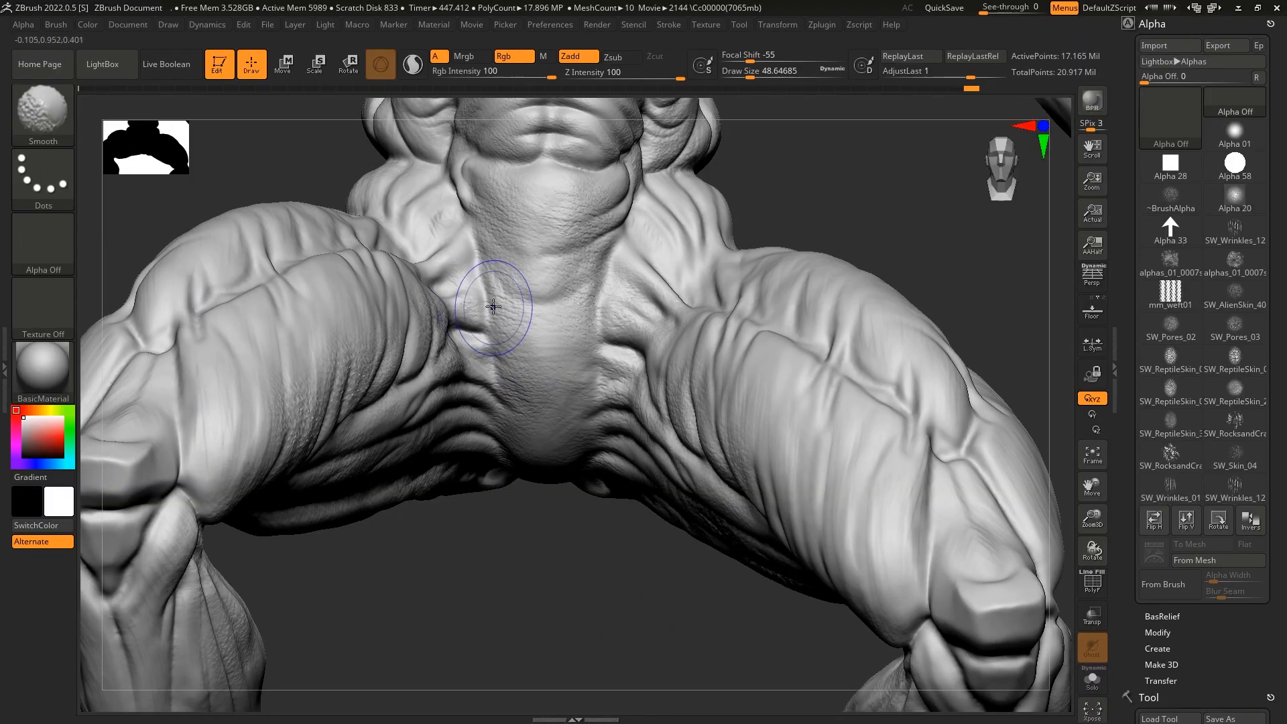
Stamp the pore alpha over the thighs at Z Intensity 14 and on the lower back at 12
mouse_move(536, 603)
left_mouse_down()
mouse_move(563, 625)
mouse_move(890, 531)
left_mouse_up()
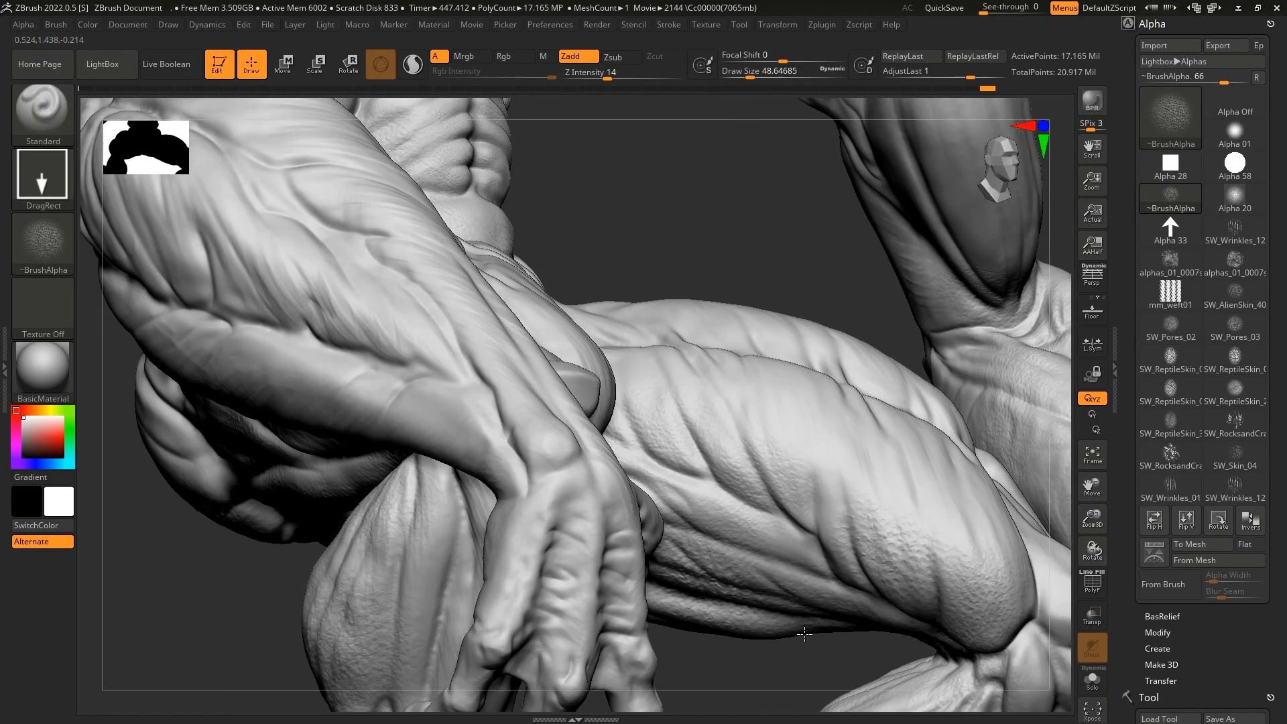
left_click_drag(804, 634, 833, 589)
left_click_drag(885, 517, 918, 553)
left_click_drag(805, 636, 664, 617)
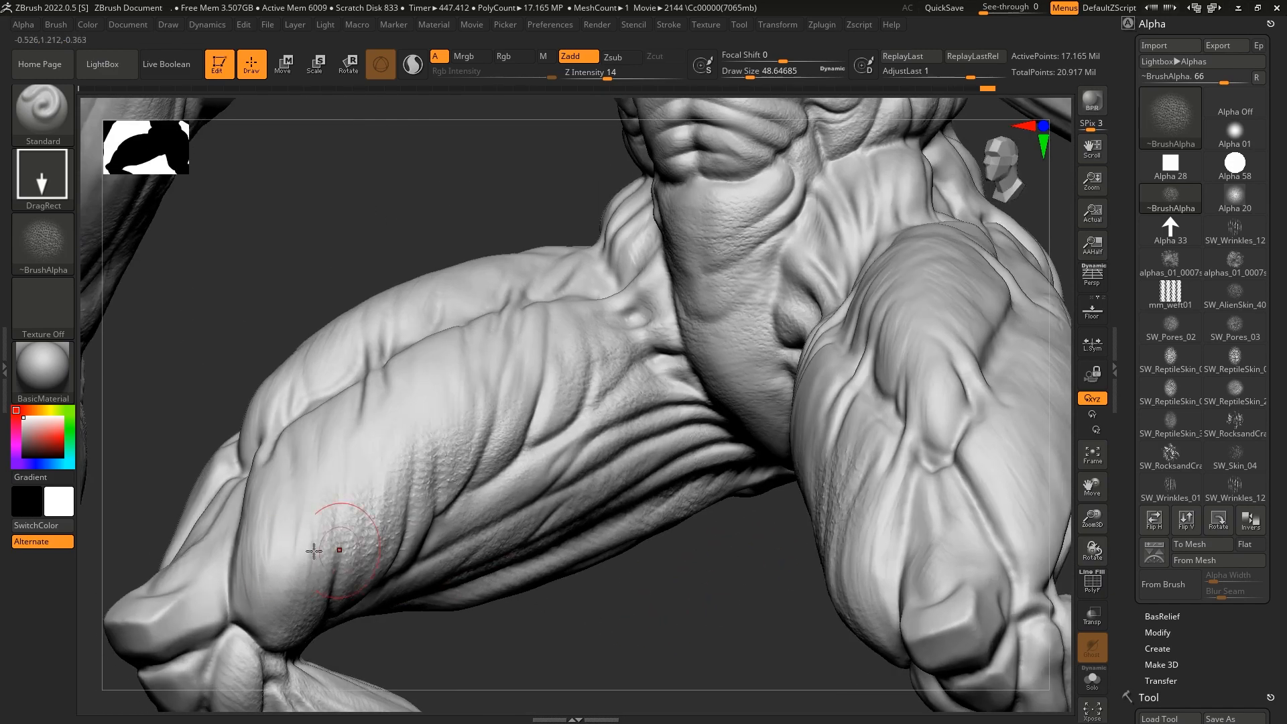
left_click_drag(572, 649, 486, 575)
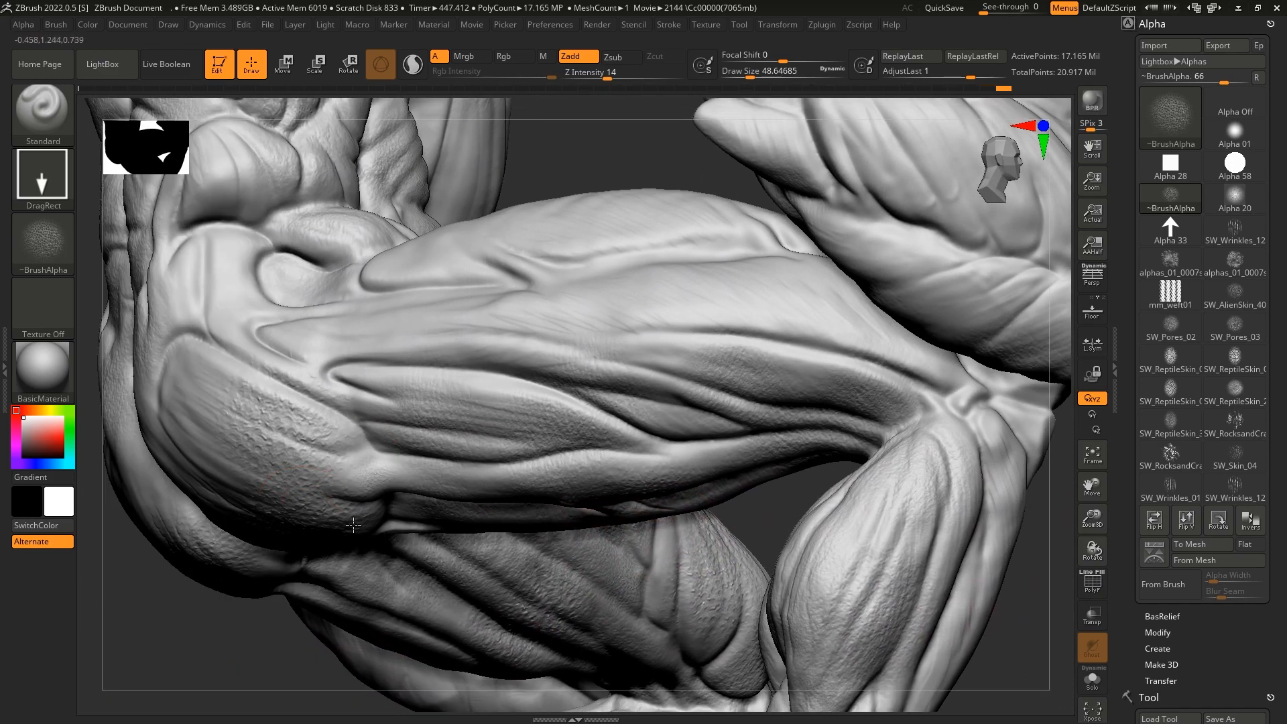
left_click_drag(354, 525, 732, 664)
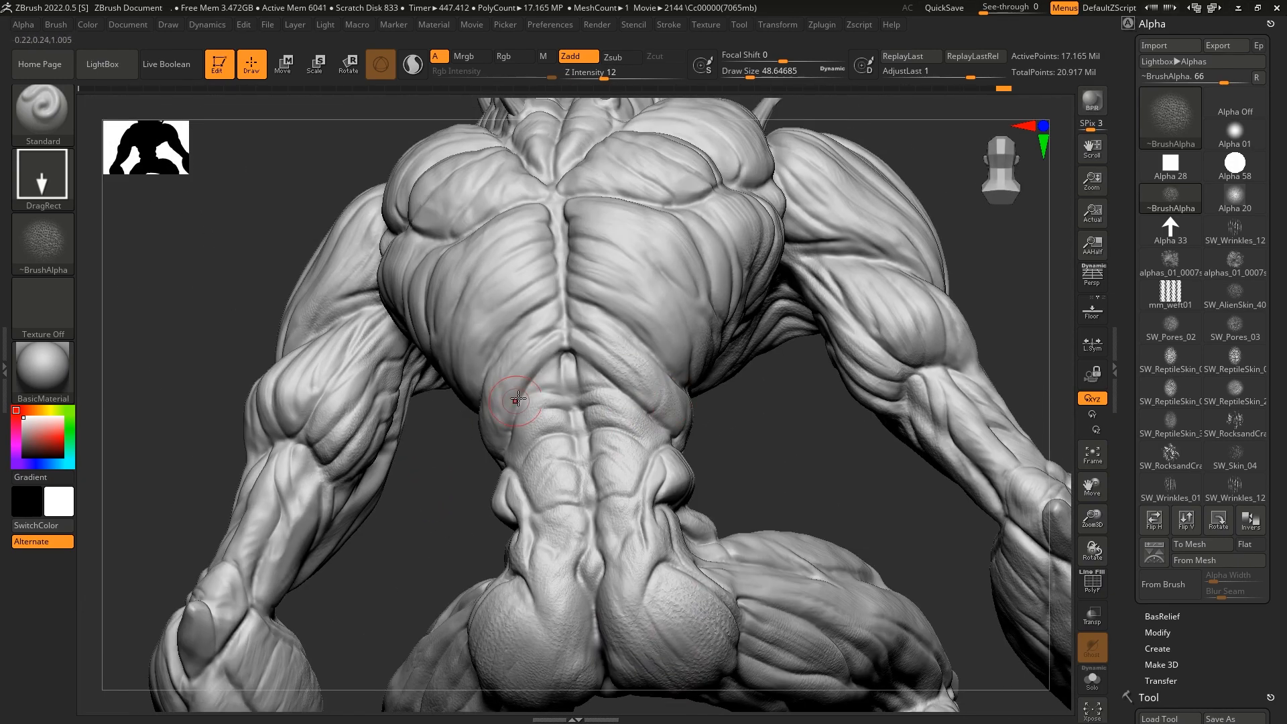
left_click_drag(517, 399, 474, 436)
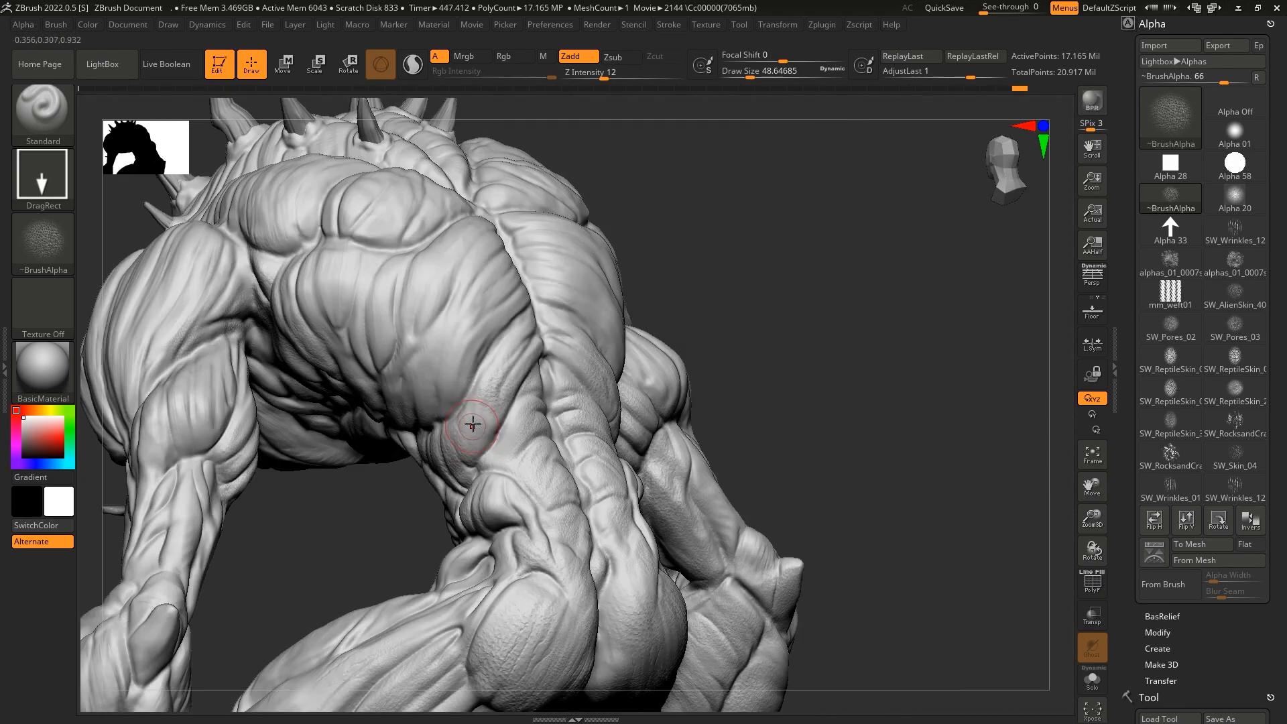
Replace the pore alpha with one of the SW_ReptileSkin alphas for the brush
left_click_drag(313, 569, 194, 570)
left_click_drag(834, 349, 885, 367)
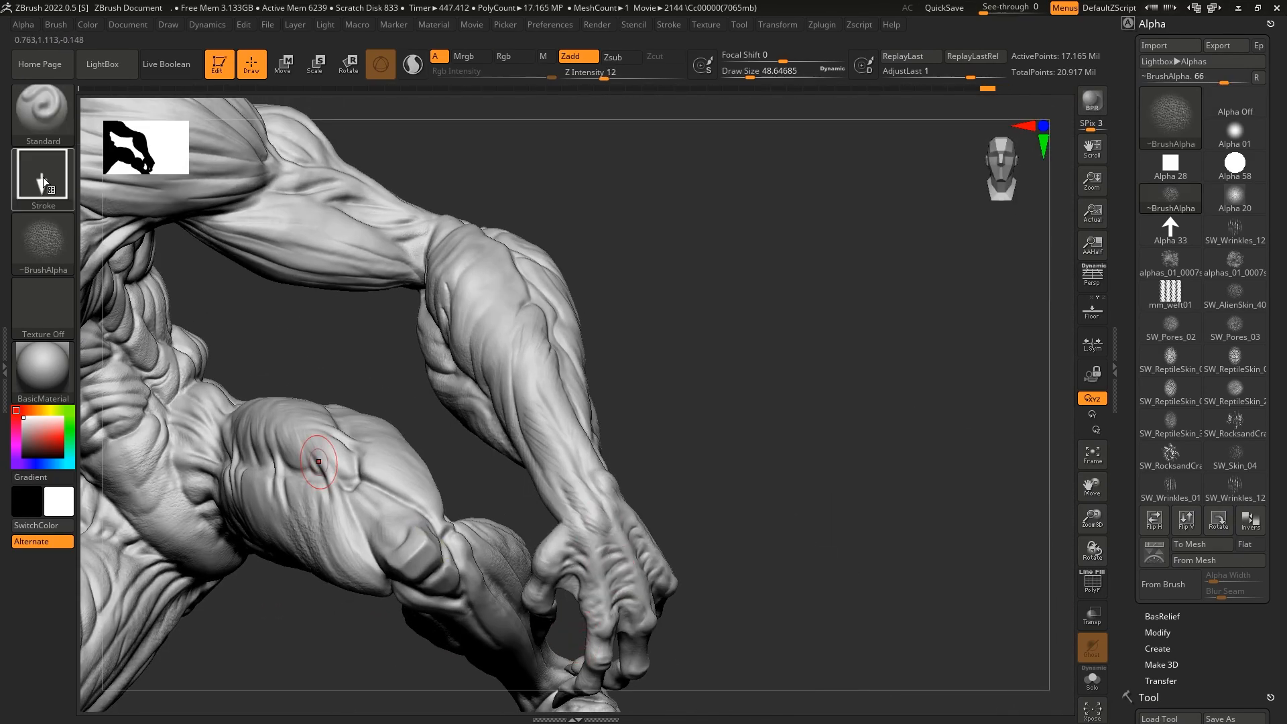
left_click(43, 241)
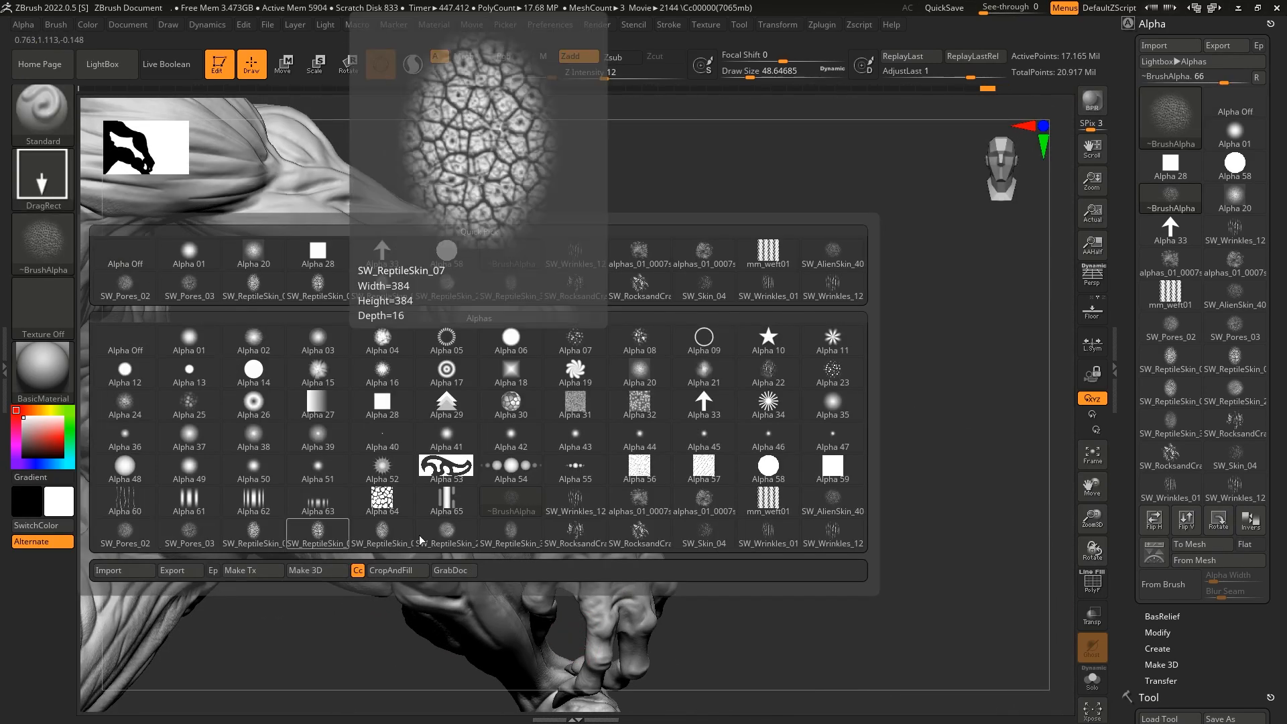
left_click(254, 534)
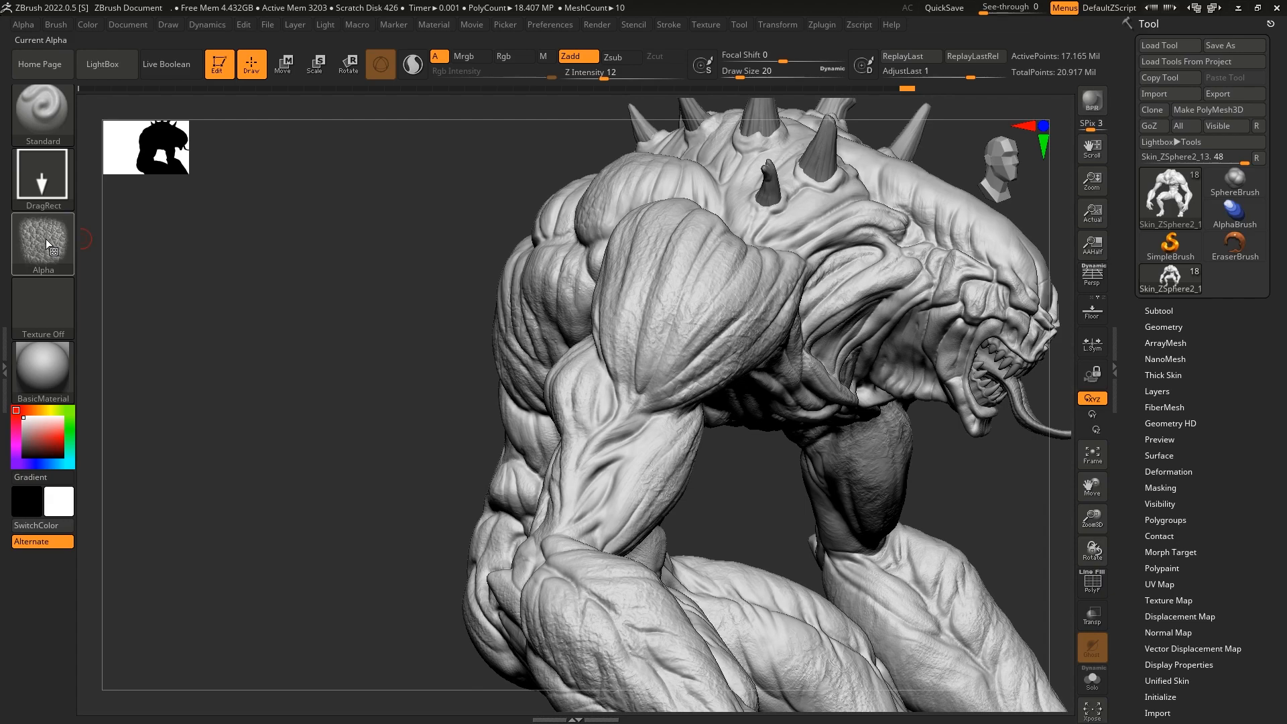
Load the uyiyiy alpha, set the Z Intensity to 17, and stamp it behind the head and on the upper back
left_click(46, 238)
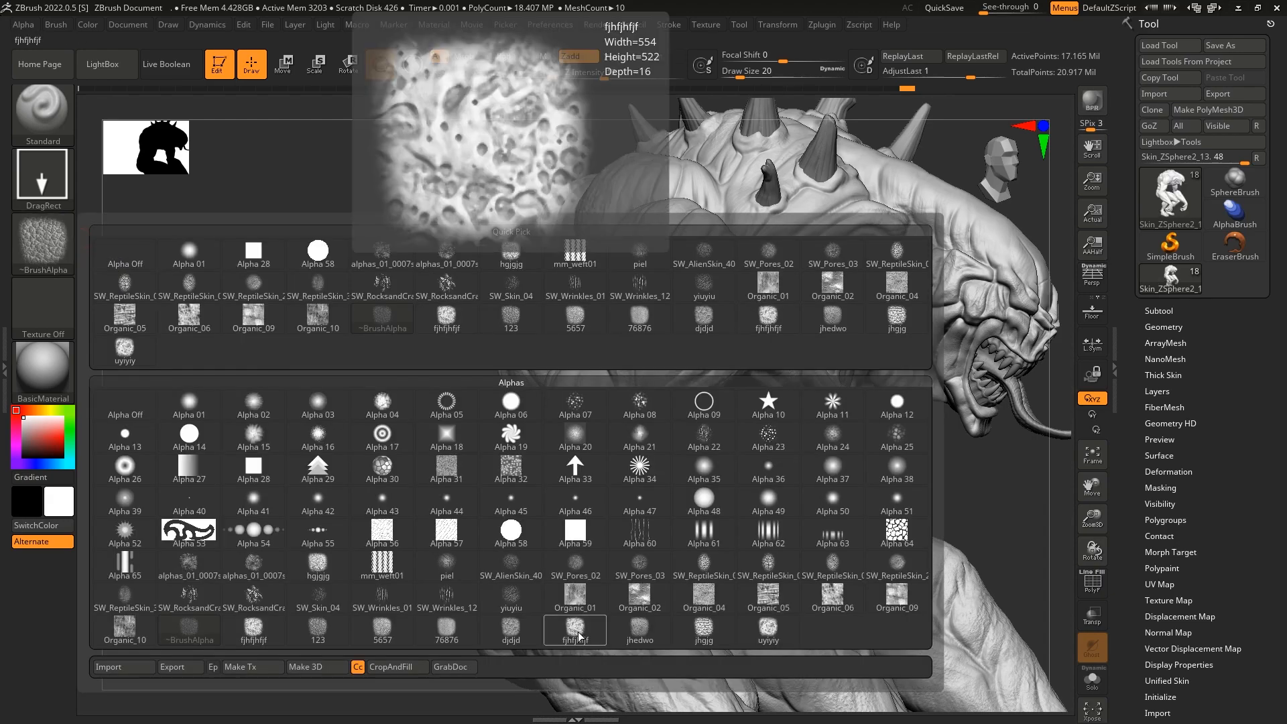
left_click(753, 623)
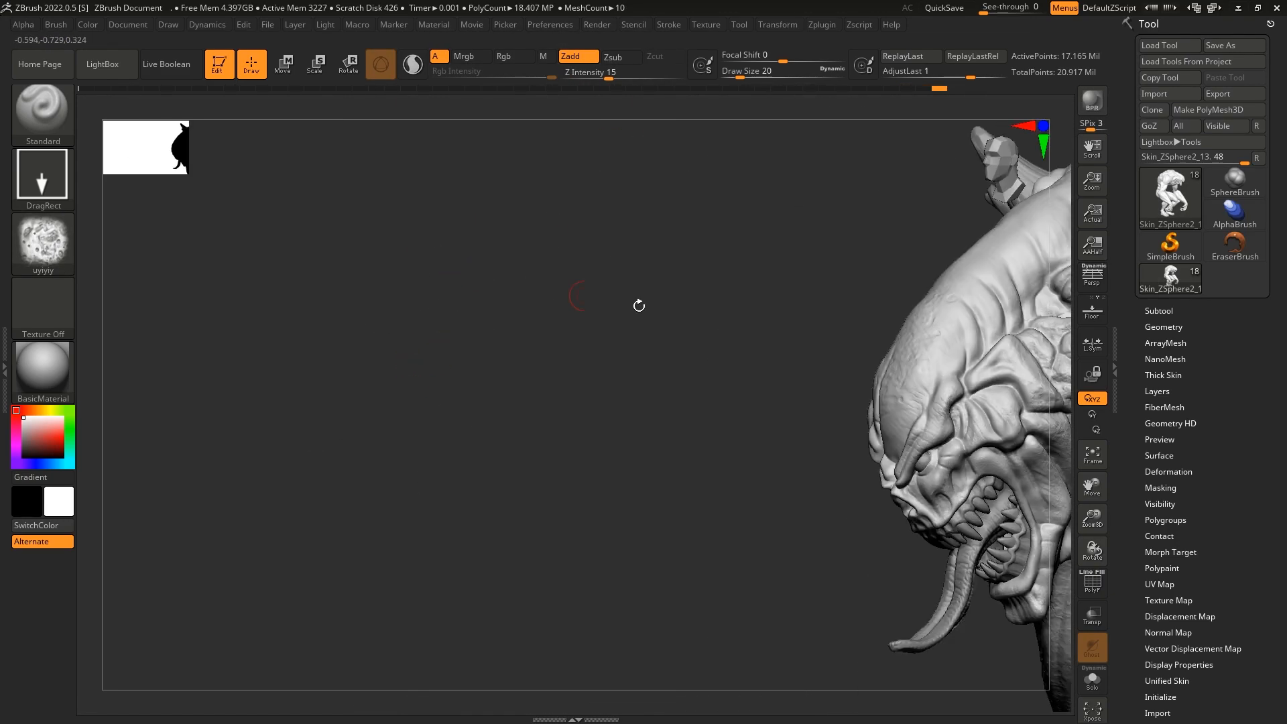
left_click_drag(607, 78, 610, 86)
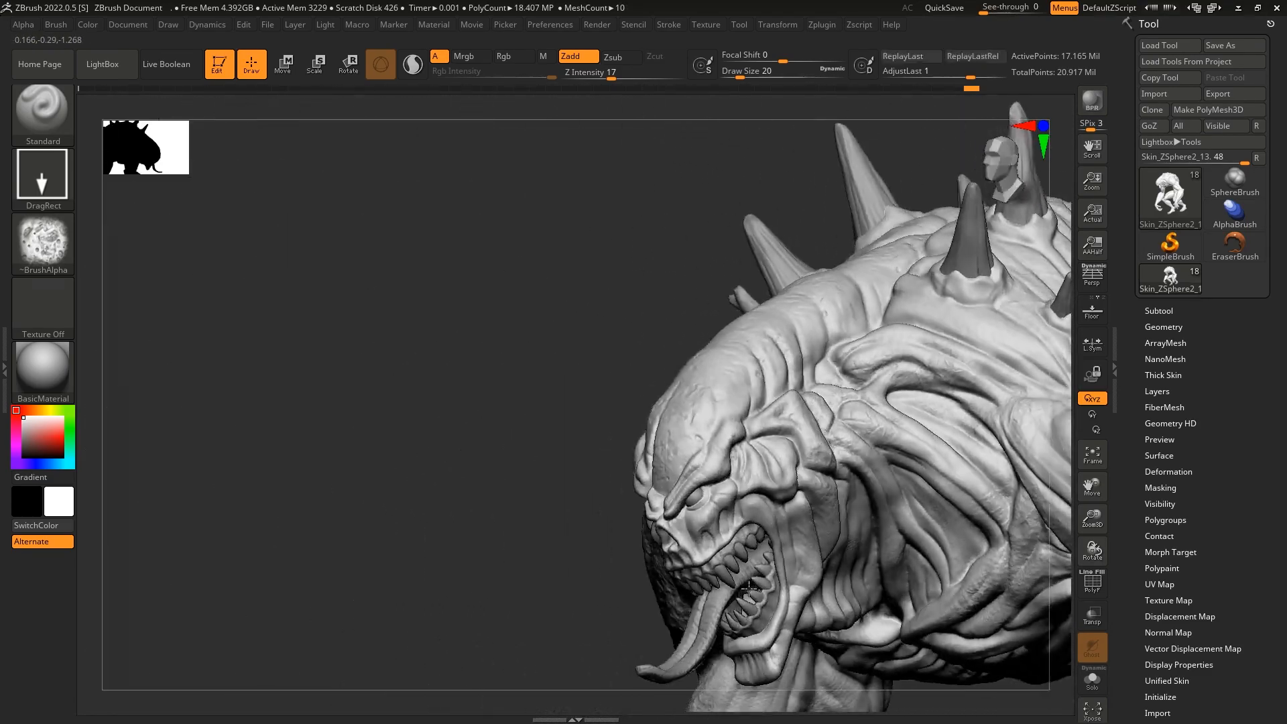
left_click_drag(815, 352, 833, 370)
left_click_drag(409, 366, 500, 359)
left_click_drag(874, 291, 886, 309)
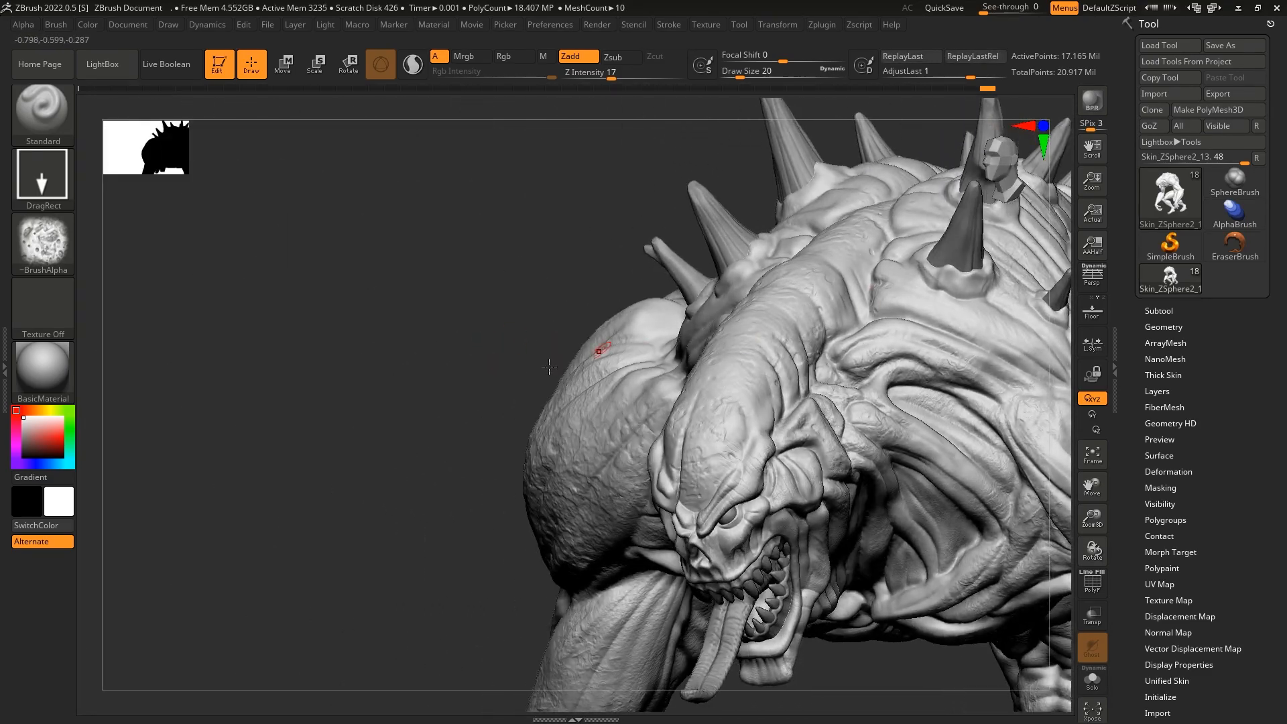
Load the 76876 alpha and stamp its skin pattern on the folds between the neck and shoulder
left_click_drag(442, 499, 368, 508)
left_click(43, 241)
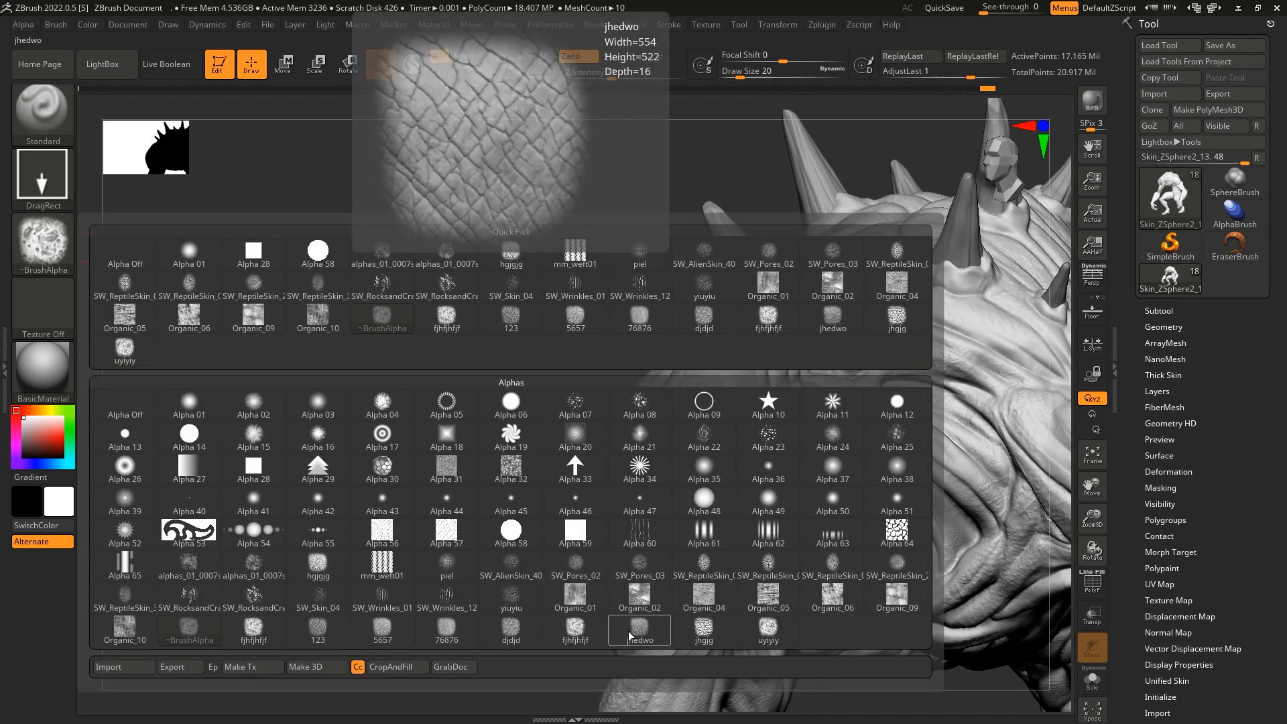
left_click(446, 633)
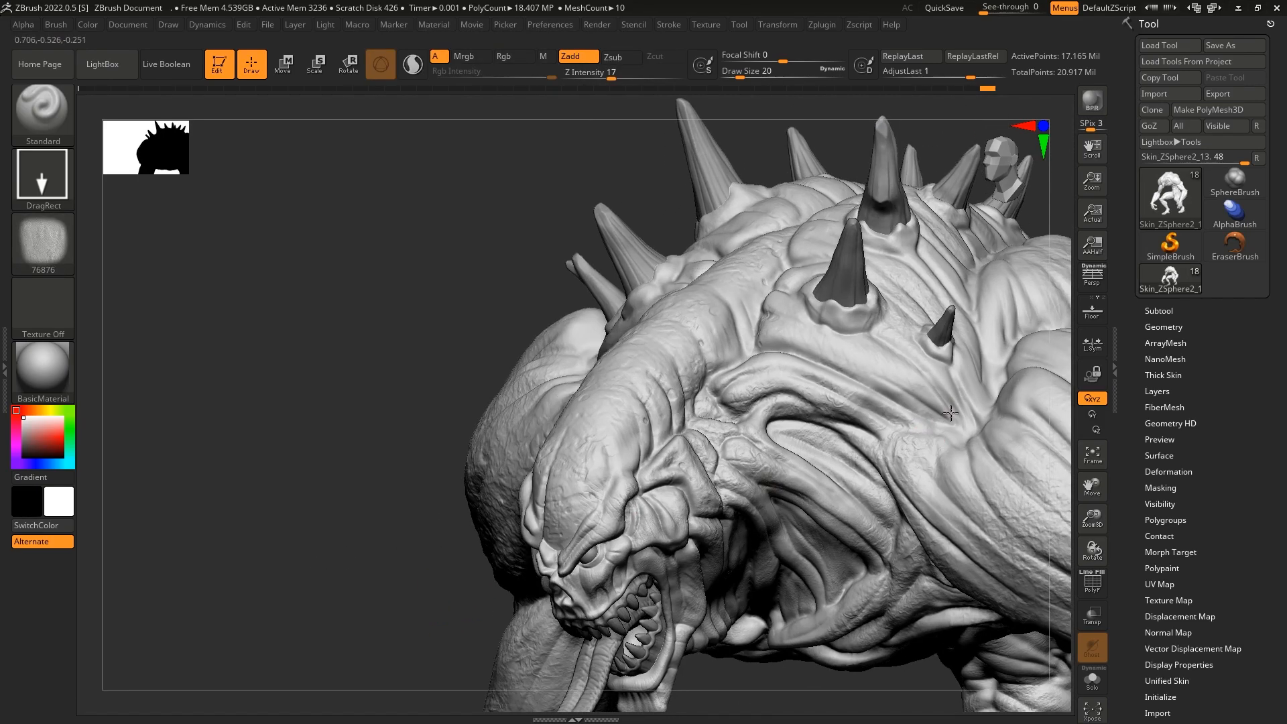
left_click_drag(420, 452, 779, 324)
left_click_drag(845, 418, 828, 446)
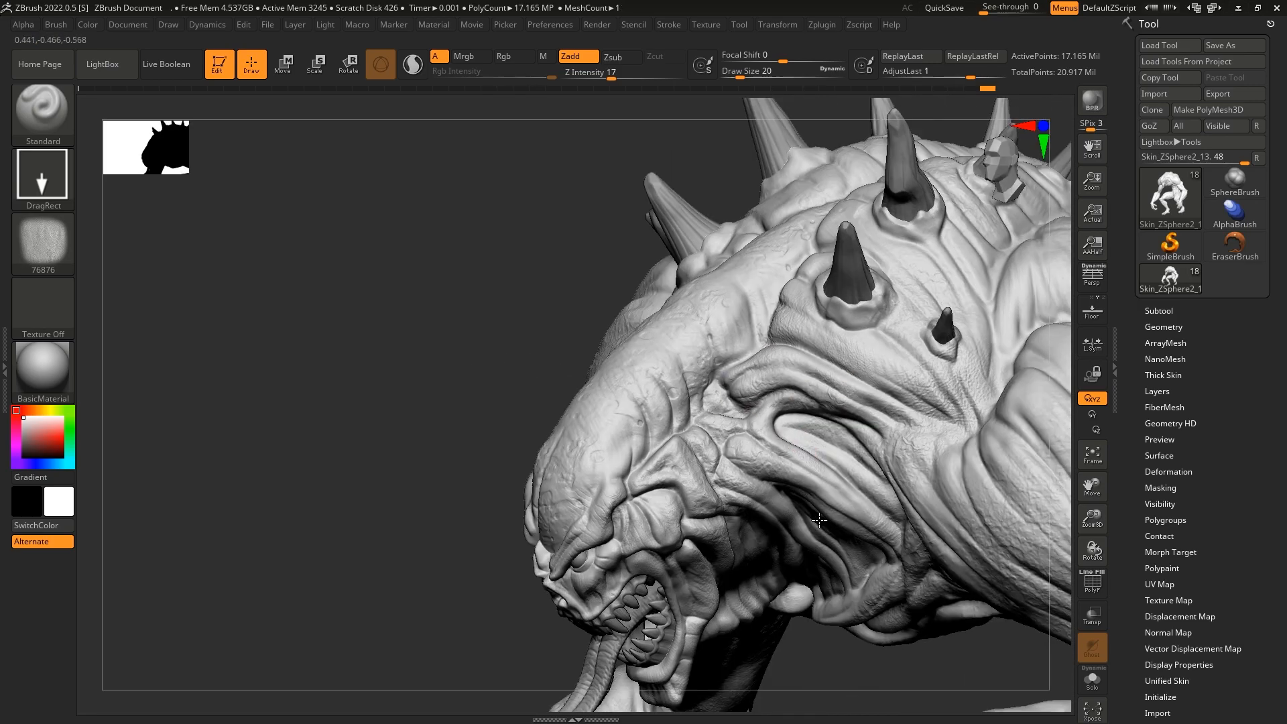
left_click_drag(429, 469, 679, 512)
left_click_drag(175, 282, 363, 465)
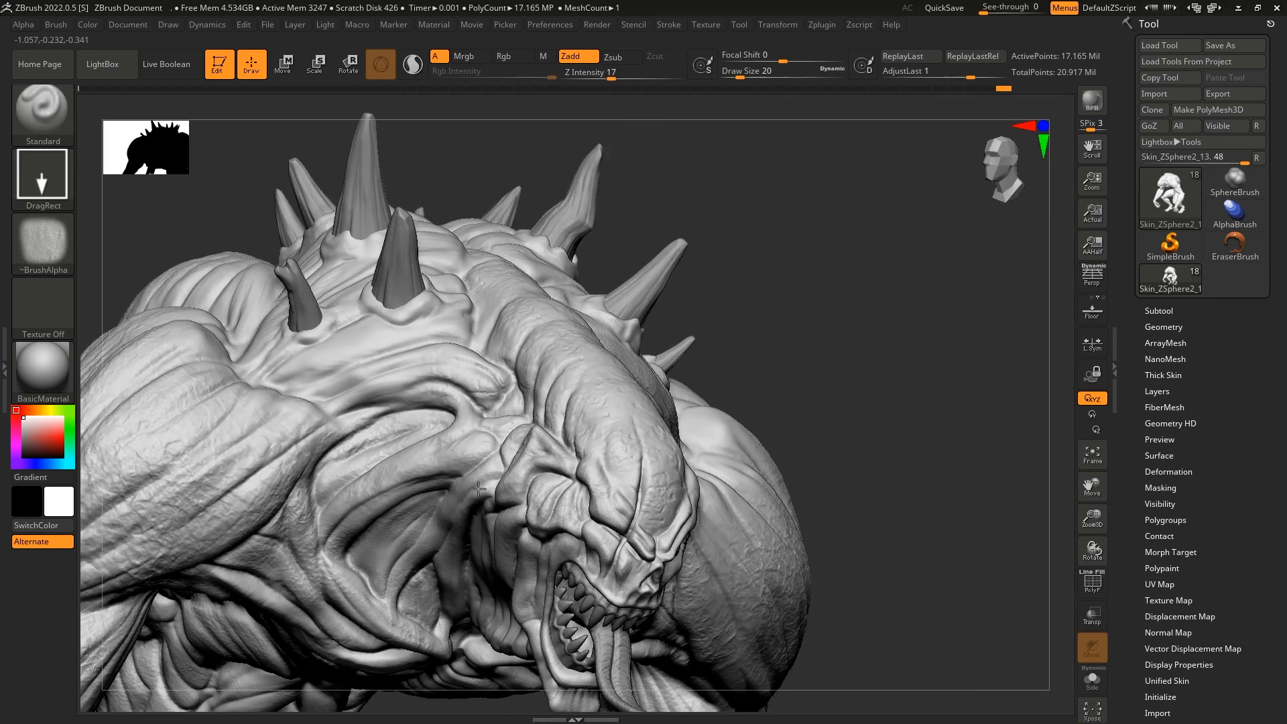
Load a different alpha for the close-up of the shoulder and neck folds and set the Z Intensity to 10
mouse_move(612, 513)
right_mouse_down("alt")
mouse_move(774, 525)
mouse_move(573, 413)
right_mouse_up("alt")
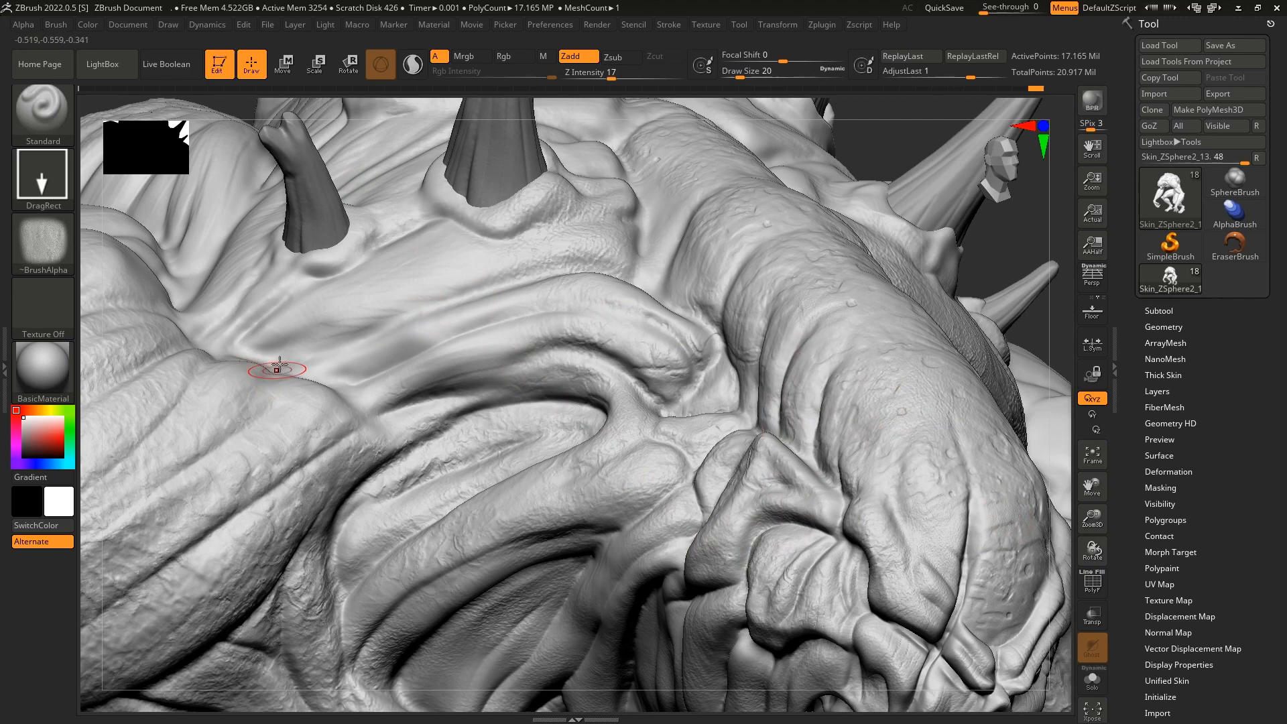
left_click(43, 241)
left_click(365, 252)
left_click(593, 67)
type("10")
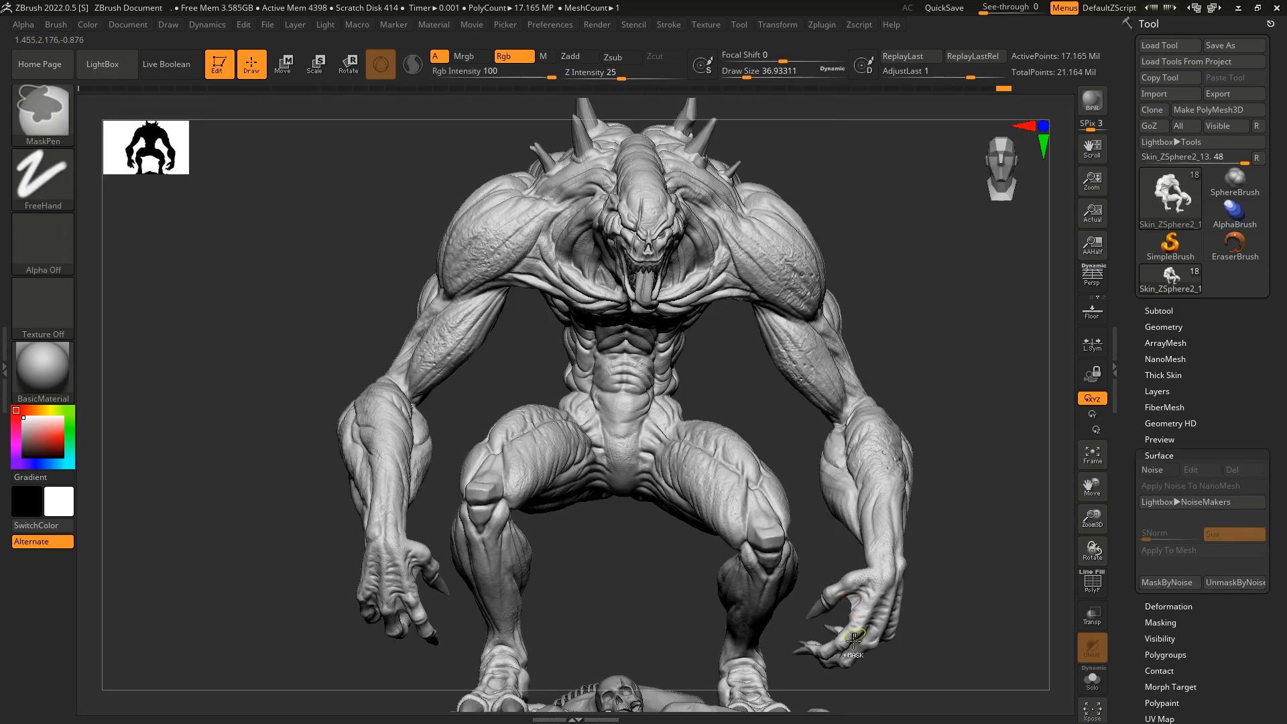
Adjust the brush's Z Intensity and load the uyiyiy alpha
left_click(611, 71)
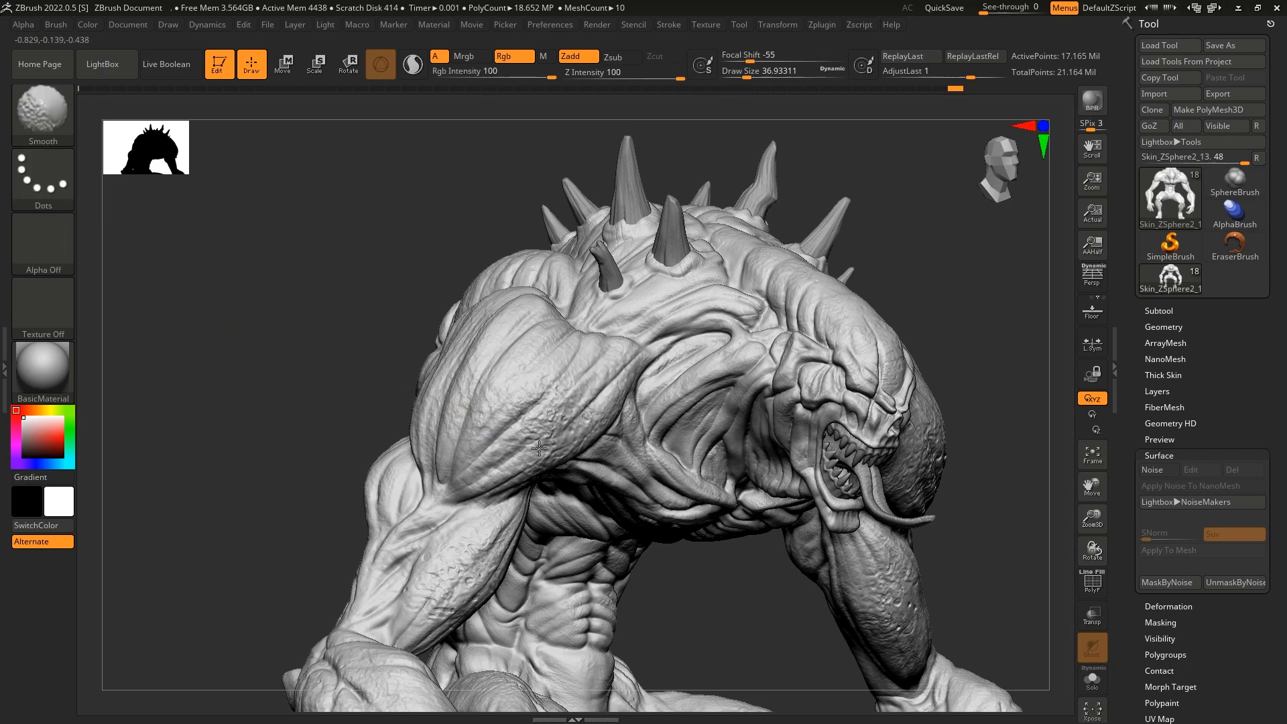
left_click(43, 240)
left_click(125, 347)
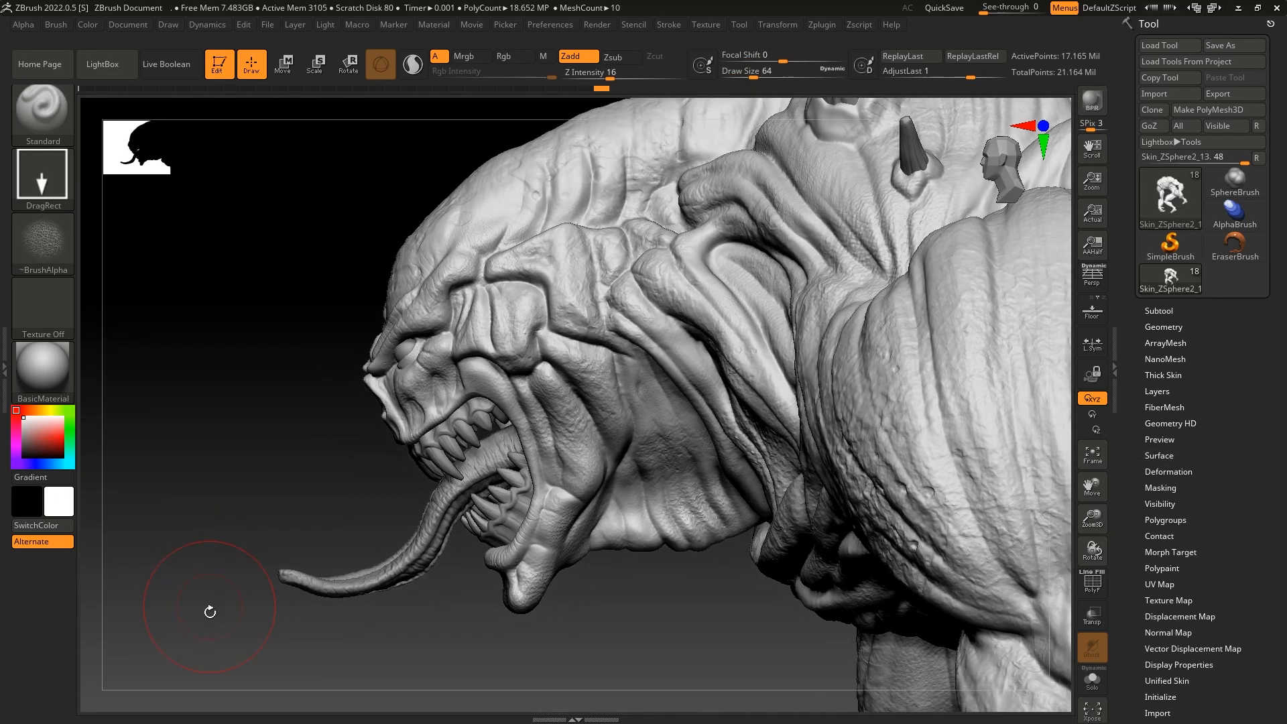
Soften the stamped skin detail on the creature's shoulder with the Smooth brush
left_click_drag(210, 611, 413, 467)
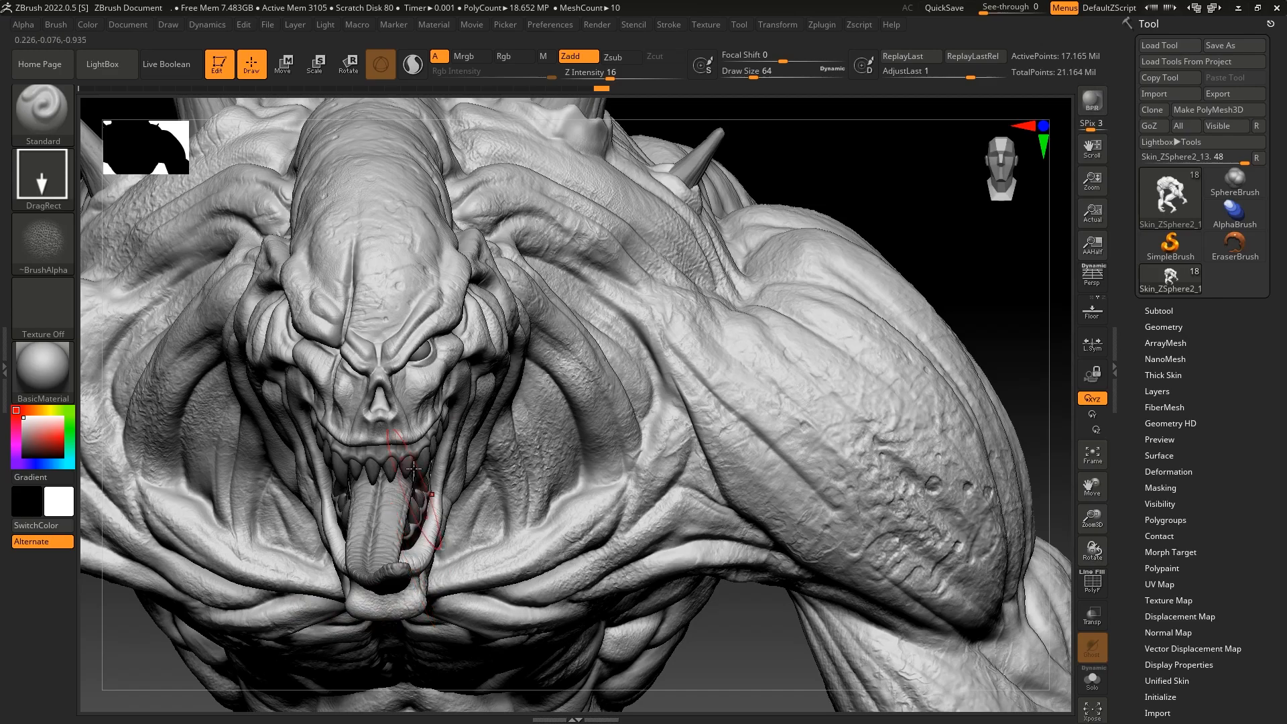
left_click_drag(736, 654, 687, 607)
right_click_drag(688, 607, 640, 606)
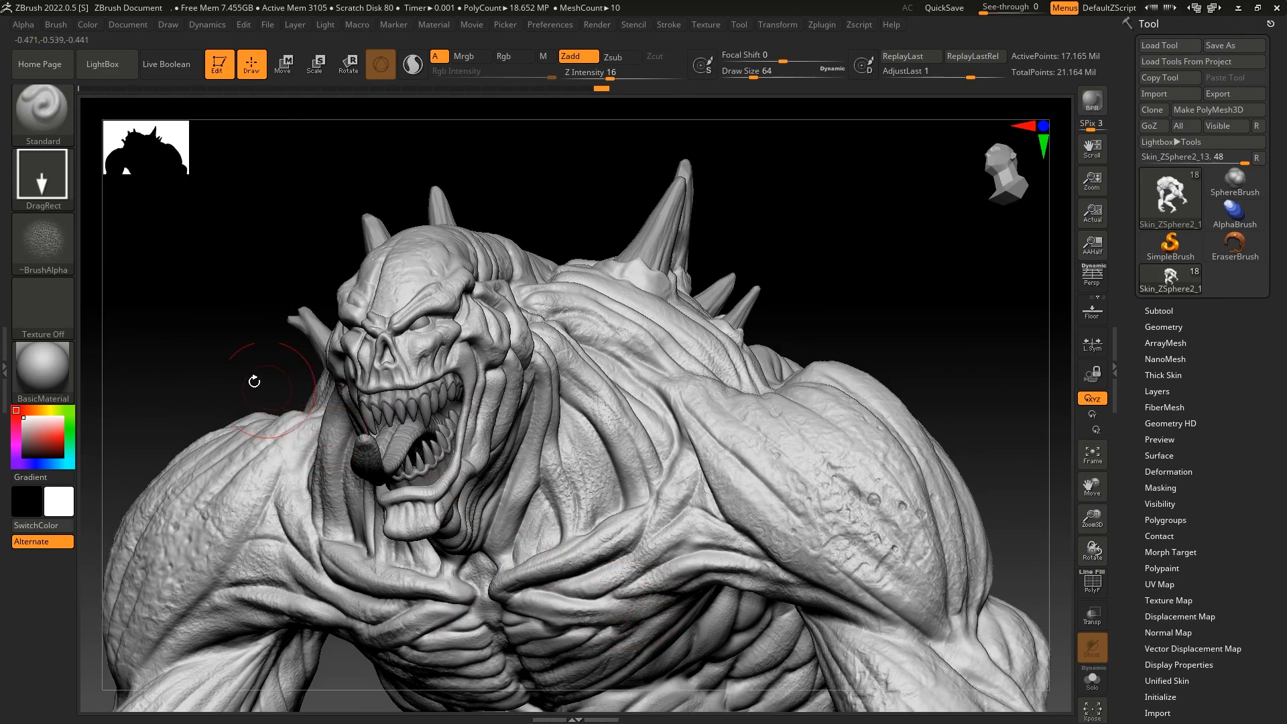
right_click_drag(202, 351, 345, 345, "alt")
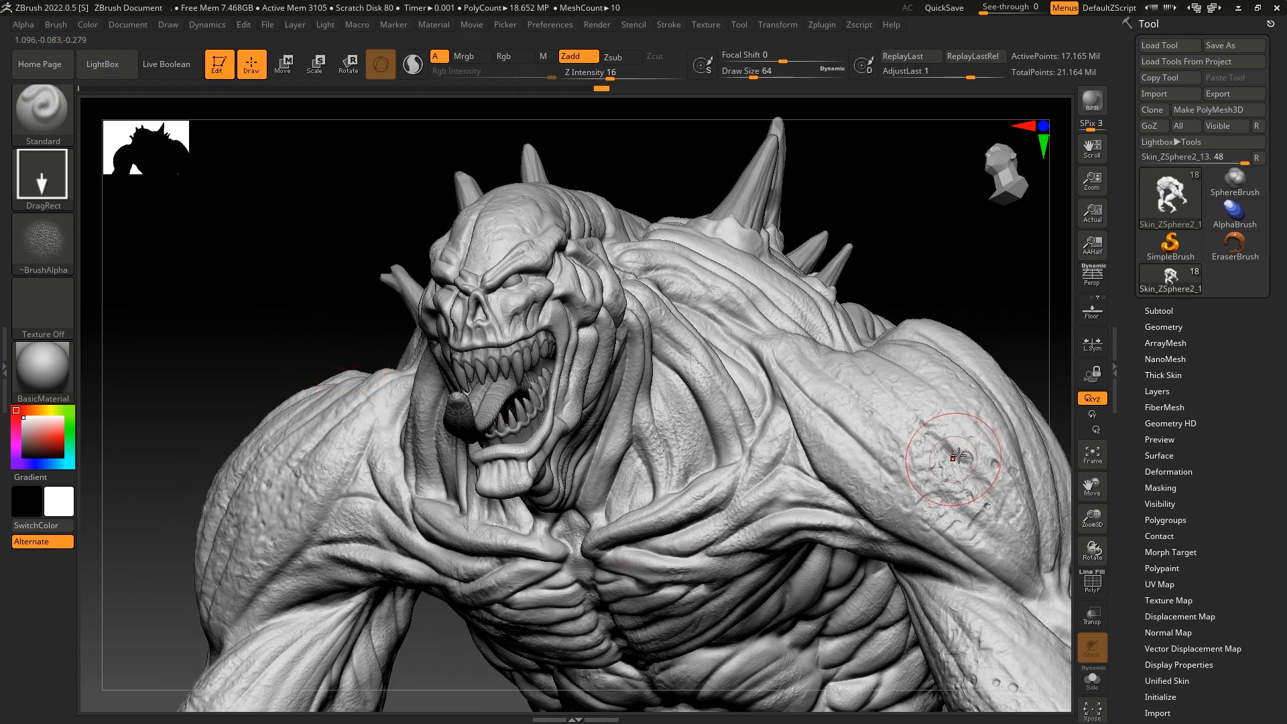
key("shift")
key("ctrl")
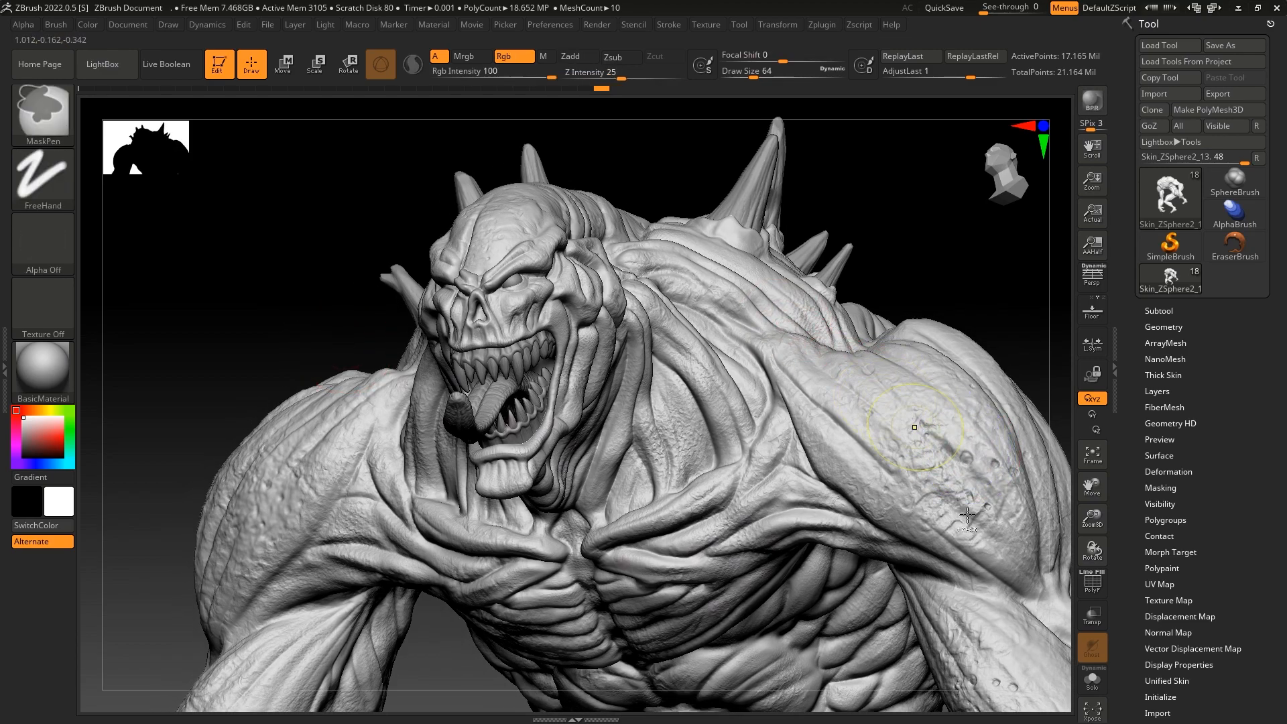
key("shift")
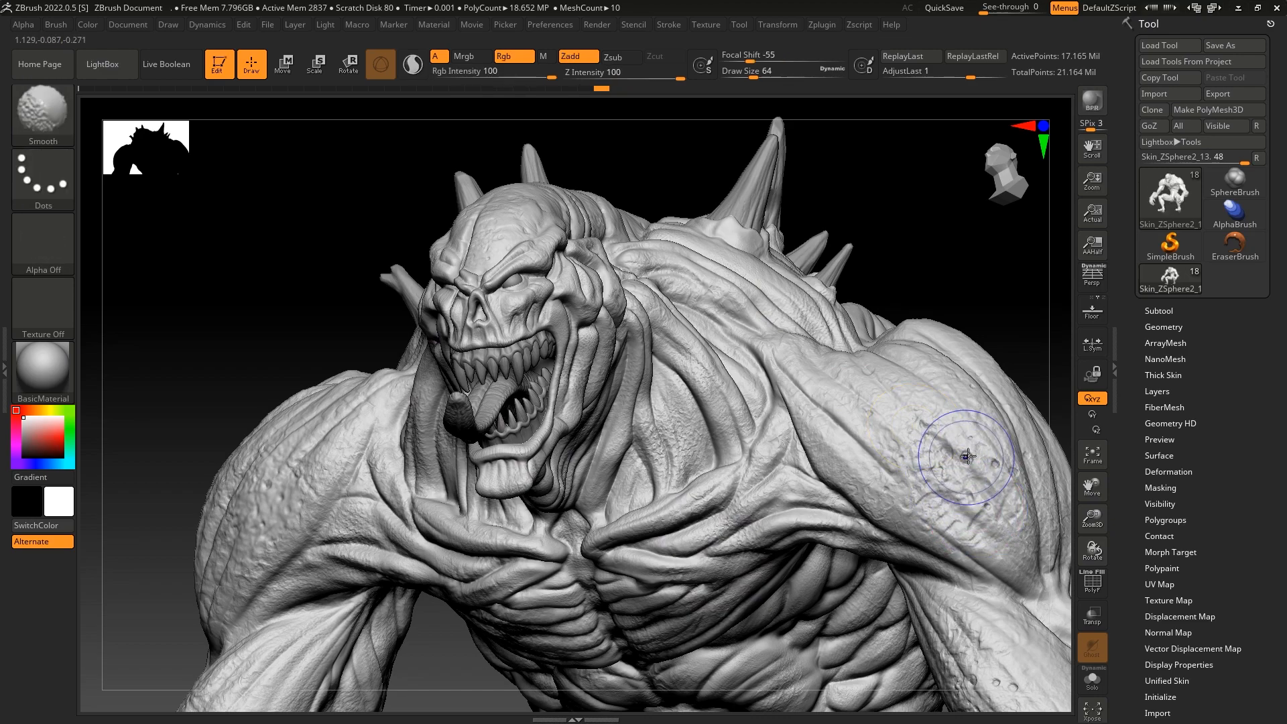
left_click_drag(440, 668, 714, 428)
key("shift")
left_click_drag(295, 348, 180, 362)
key("shift")
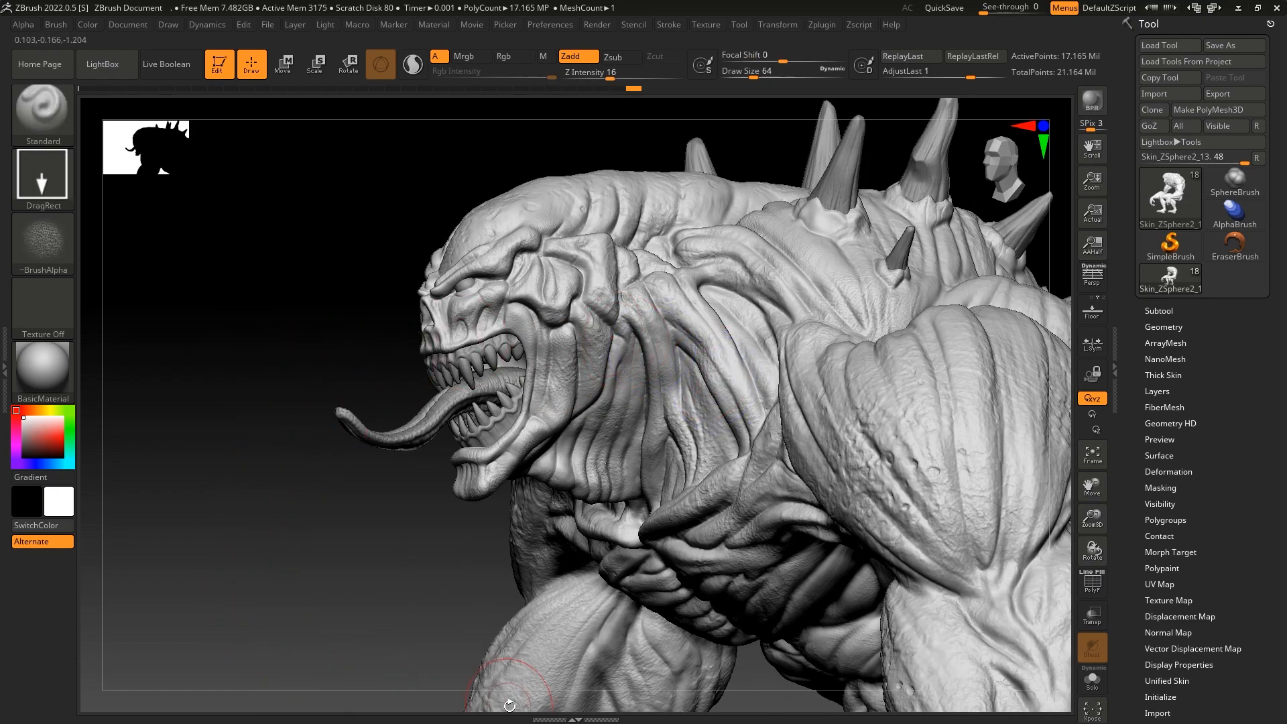
Add a new layer to the creature mesh, try its intensity at about 0.27, and return it to 1
mouse_move(367, 582)
left_mouse_down()
mouse_move(360, 599)
mouse_move(297, 597)
mouse_move(288, 615)
mouse_move(366, 605)
left_mouse_up()
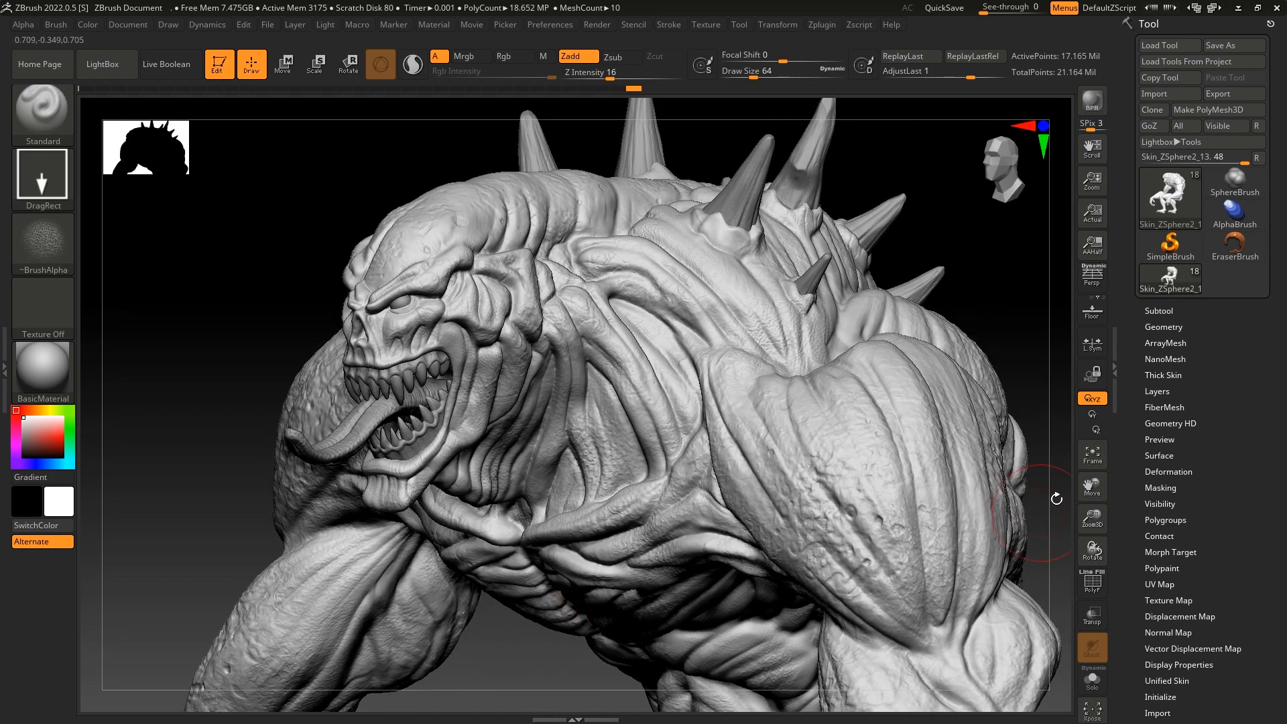
left_click(1154, 392)
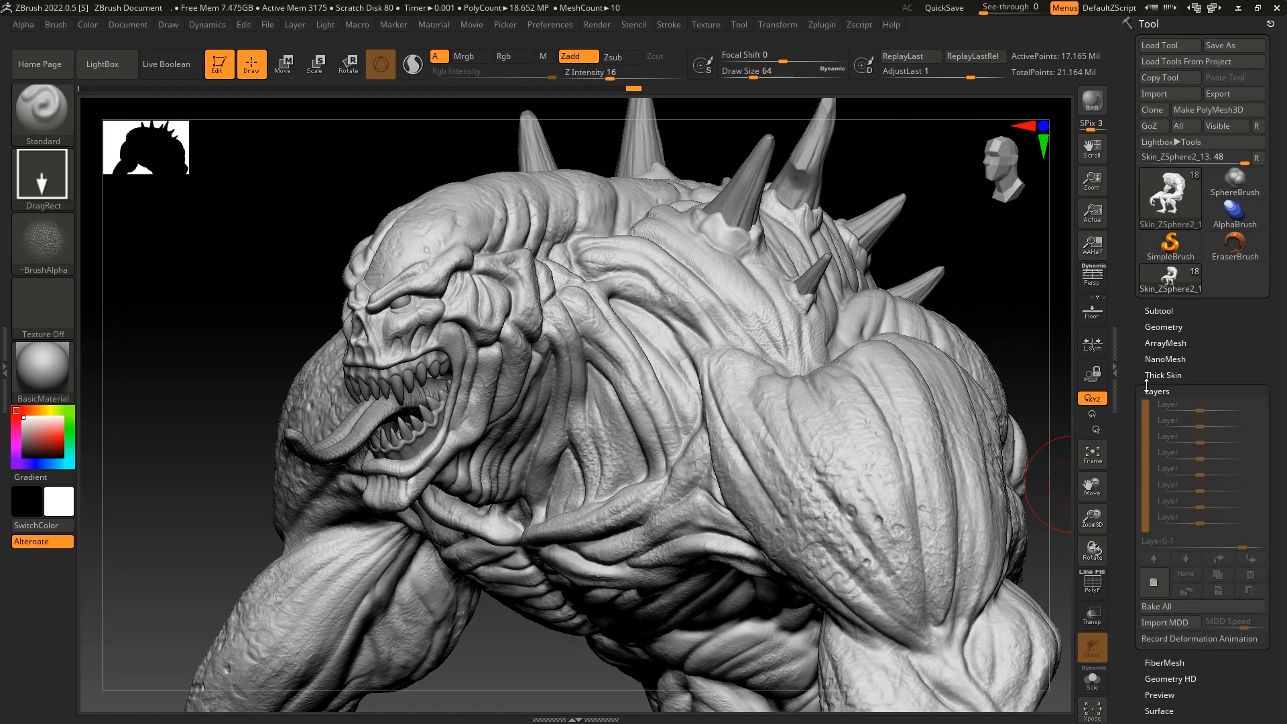
left_click(1153, 581)
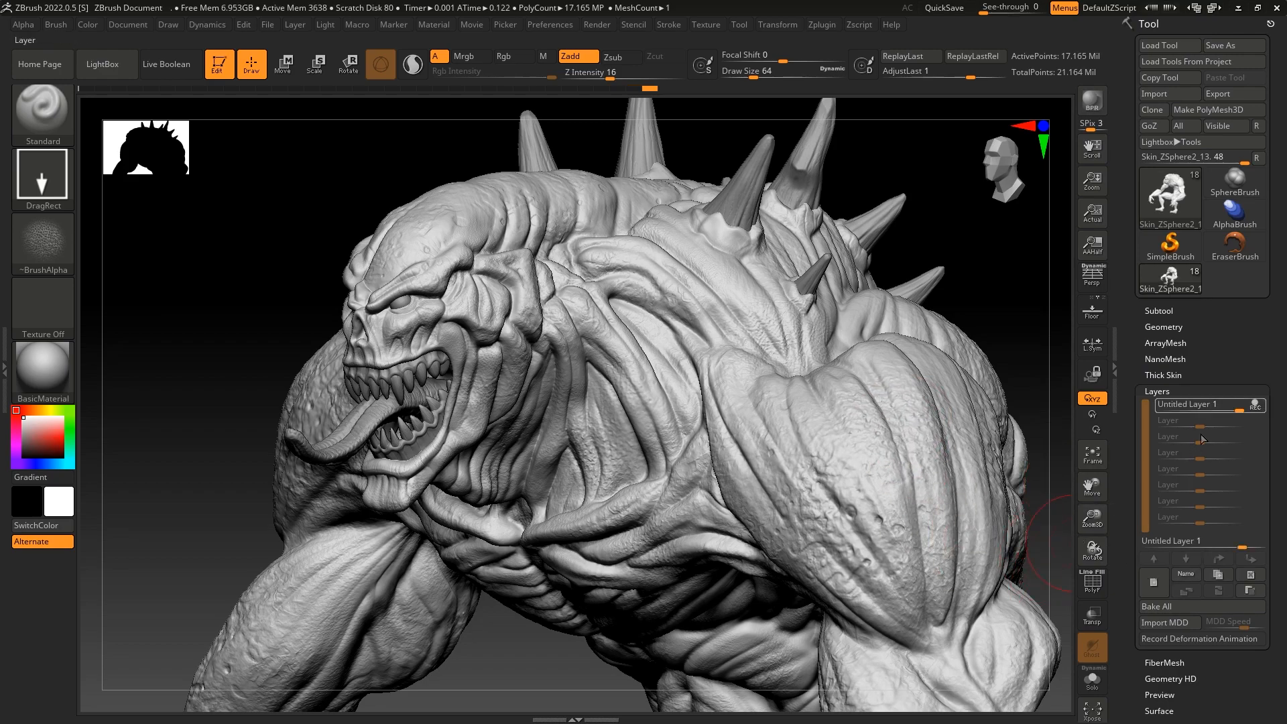
left_click_drag(1198, 408, 1231, 417)
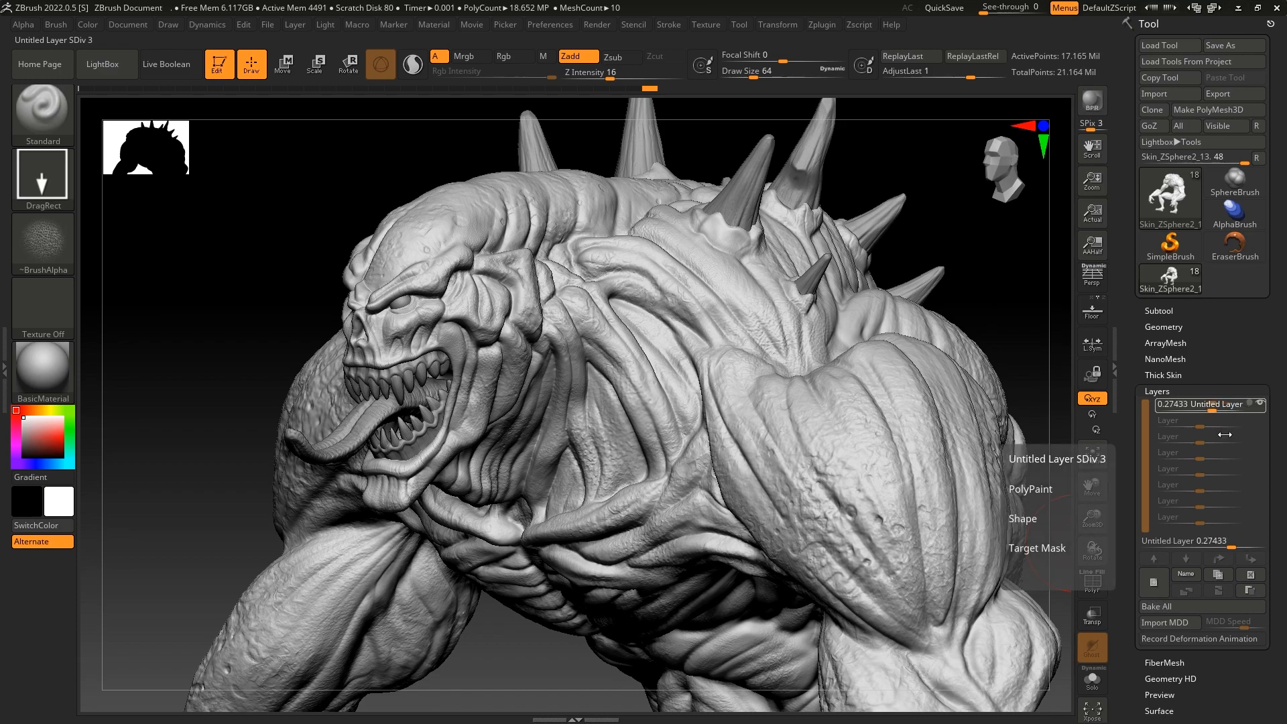
left_click_drag(1216, 498, 1216, 497)
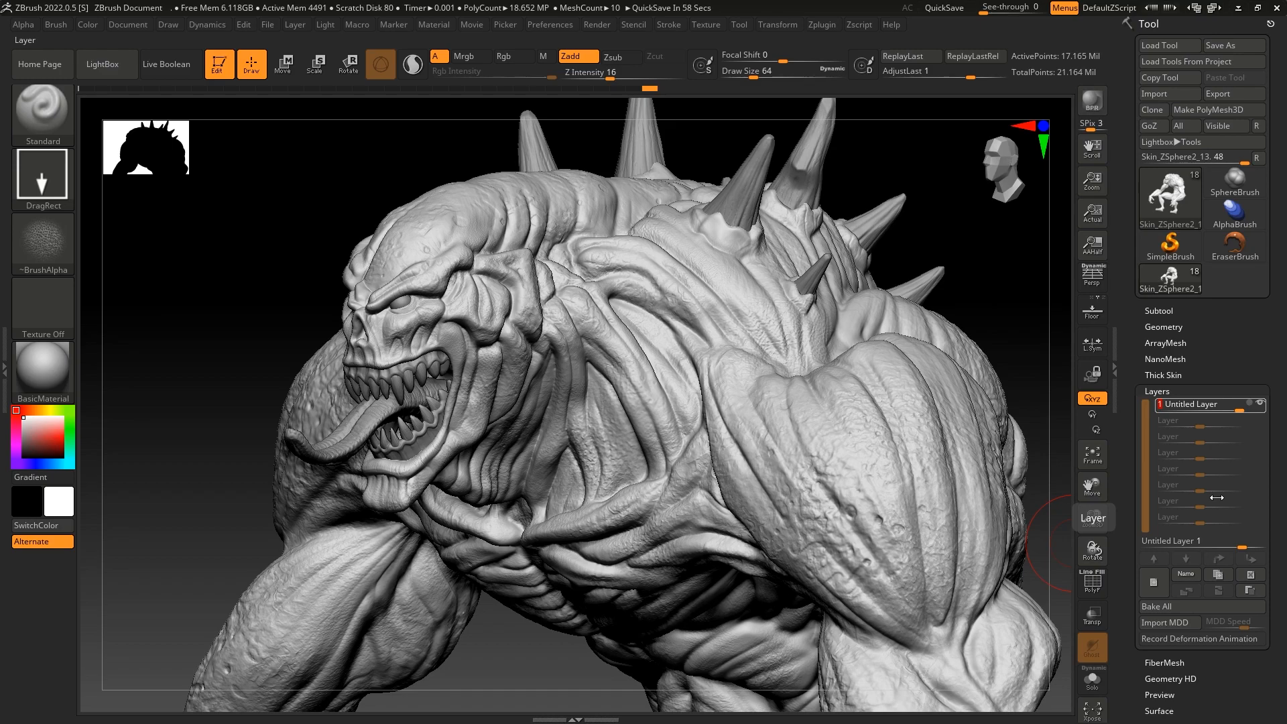
mouse_move(513, 682)
left_mouse_down()
mouse_move(330, 662)
mouse_move(316, 644)
mouse_move(567, 585)
mouse_move(572, 470)
mouse_move(580, 512)
left_mouse_up()
mouse_move(283, 509)
left_mouse_down()
mouse_move(273, 477)
mouse_move(290, 486)
mouse_move(175, 494)
mouse_move(429, 517)
mouse_move(319, 494)
mouse_move(417, 545)
mouse_move(345, 572)
mouse_move(392, 589)
left_mouse_up()
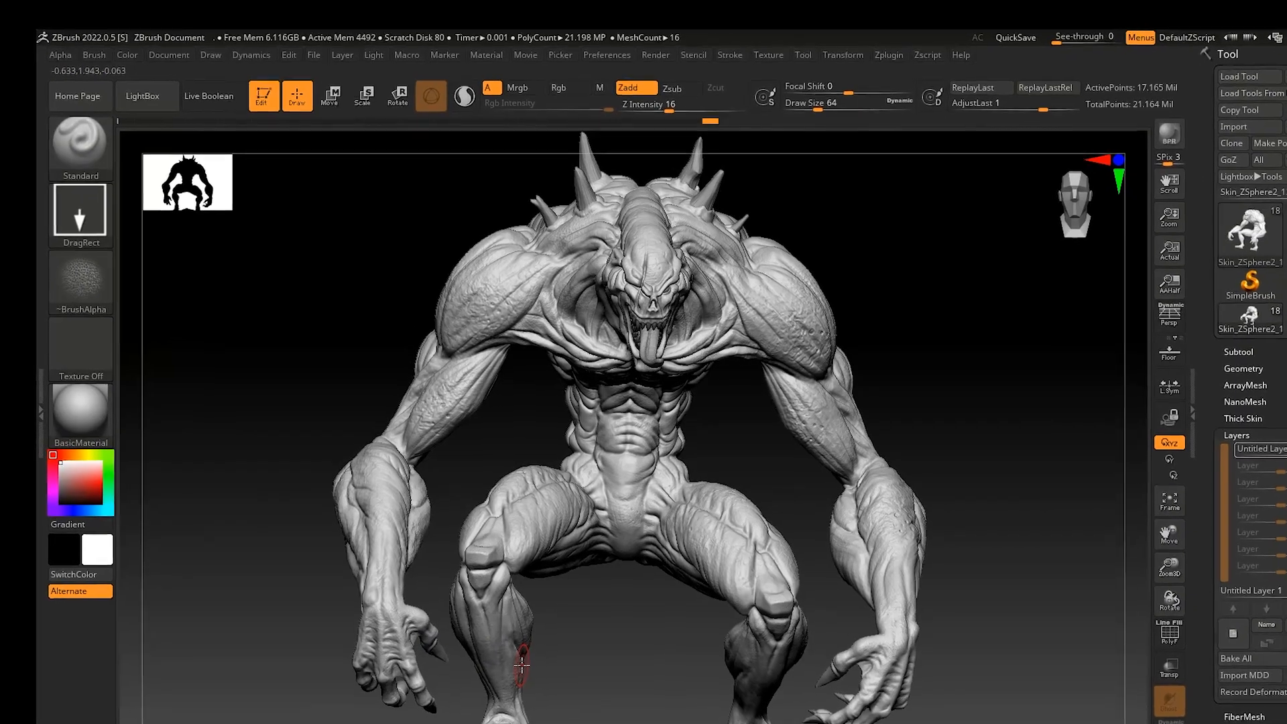